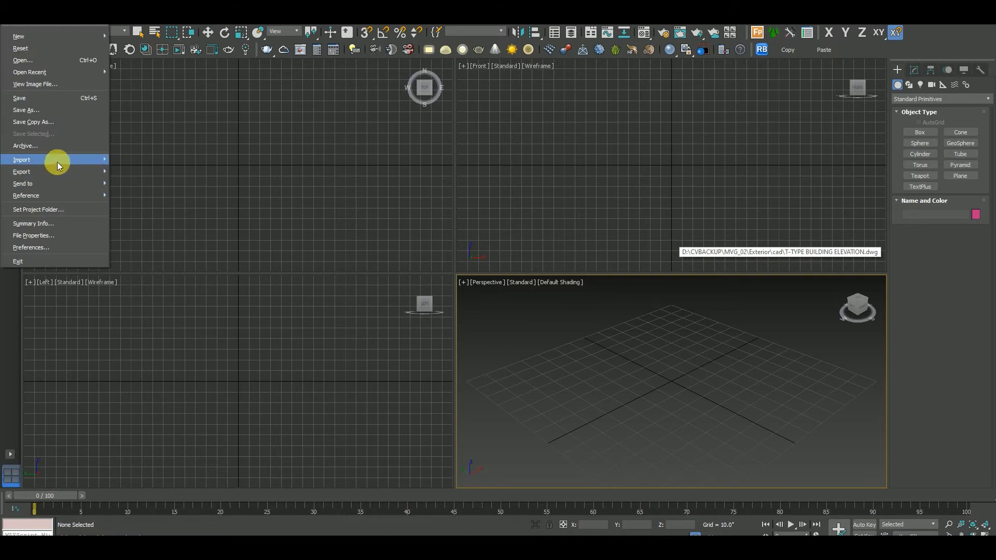
# Start a file import and browse to the folder CVBACKUP\MVG_02\Exterior\cad\for 3d on drive D.
pyautogui.click(140, 161)
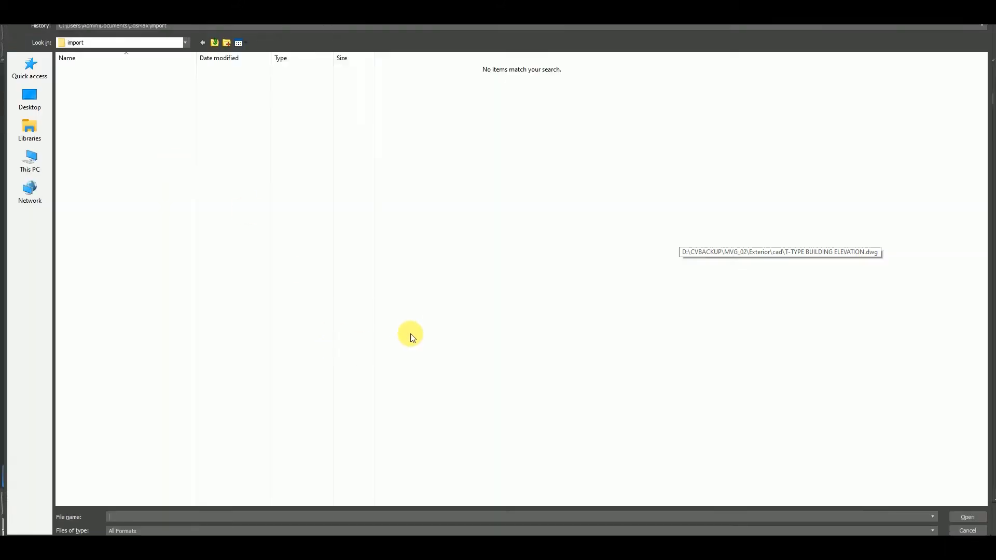
pyautogui.click(26, 106)
pyautogui.doubleClick(325, 73)
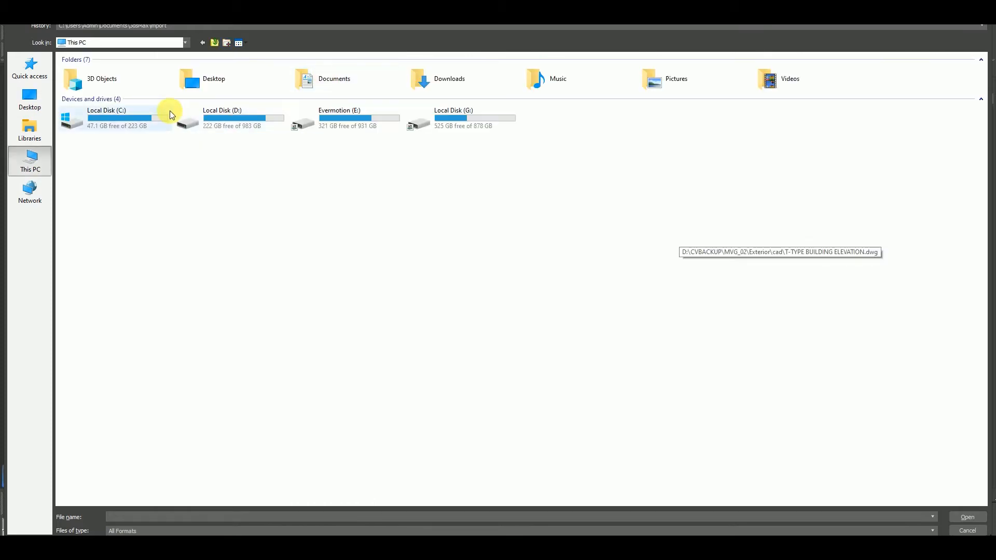
pyautogui.doubleClick(200, 119)
pyautogui.click(88, 59)
pyautogui.click(88, 59)
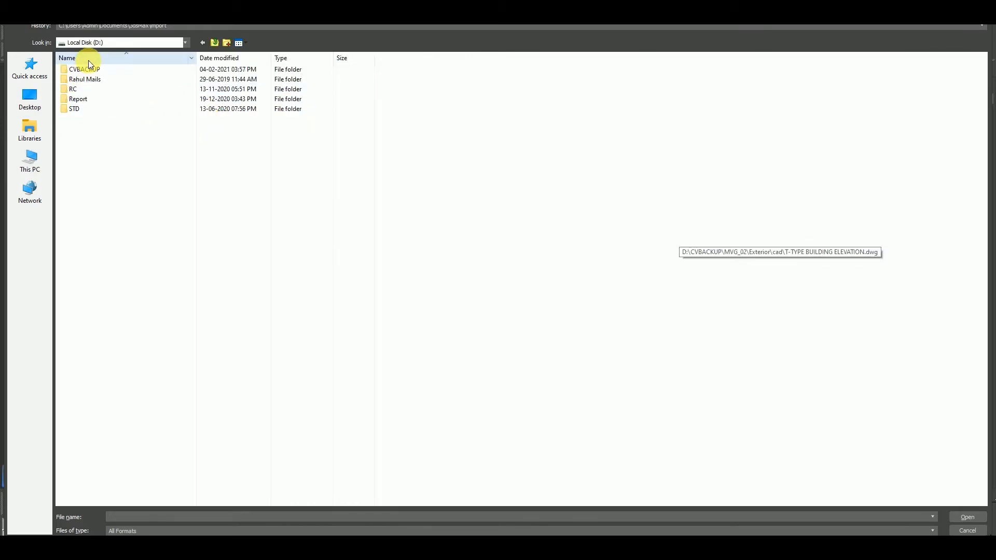
pyautogui.doubleClick(82, 69)
pyautogui.doubleClick(83, 99)
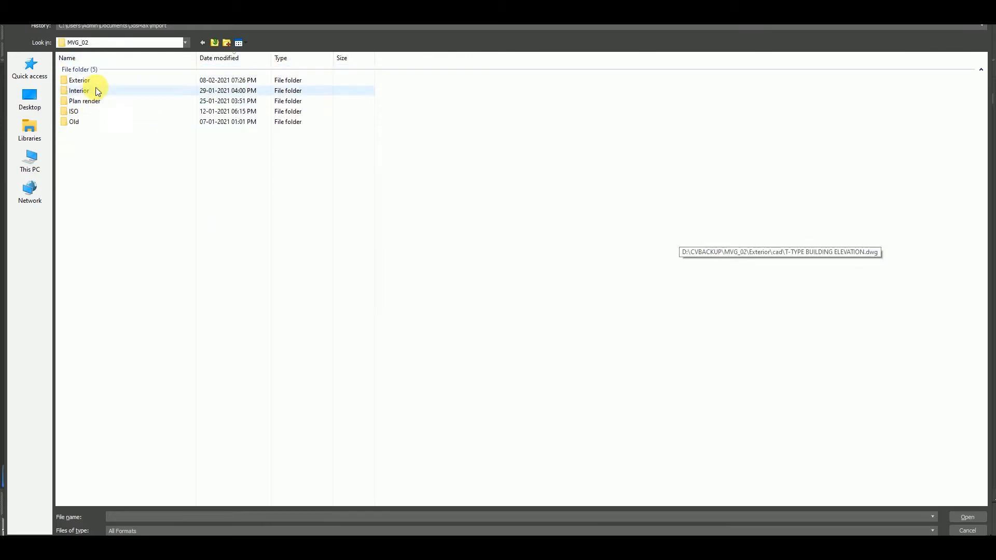
pyautogui.doubleClick(78, 80)
pyautogui.doubleClick(73, 69)
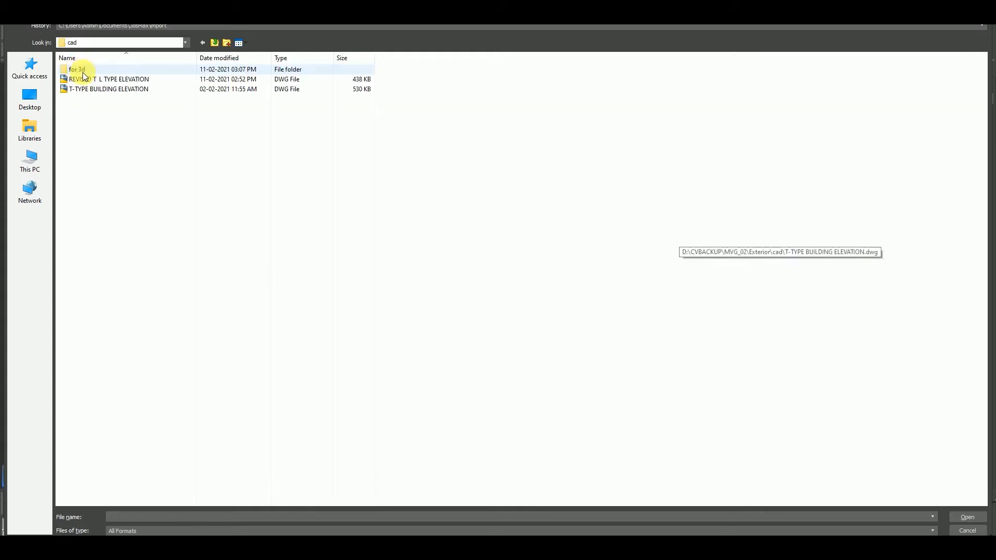
pyautogui.doubleClick(83, 71)
# Import the L-Typical_Plan DWG file, keeping the offered AutoCAD import options.
pyautogui.click(96, 99)
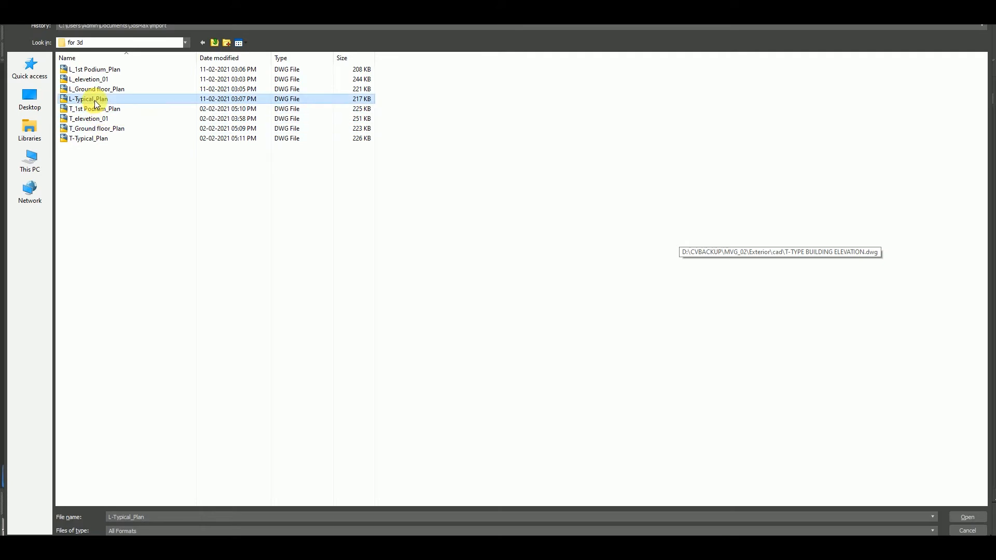
pyautogui.doubleClick(91, 98)
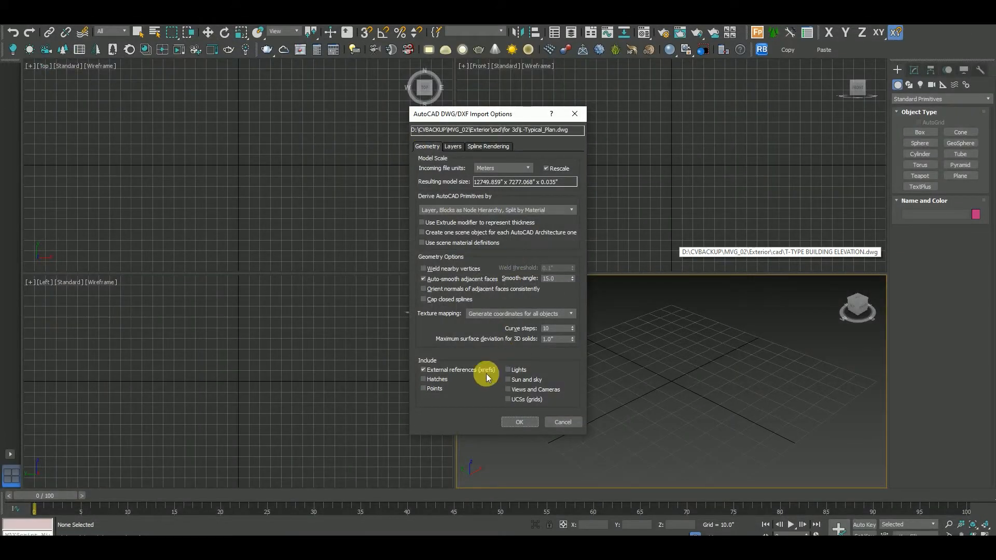
pyautogui.click(515, 424)
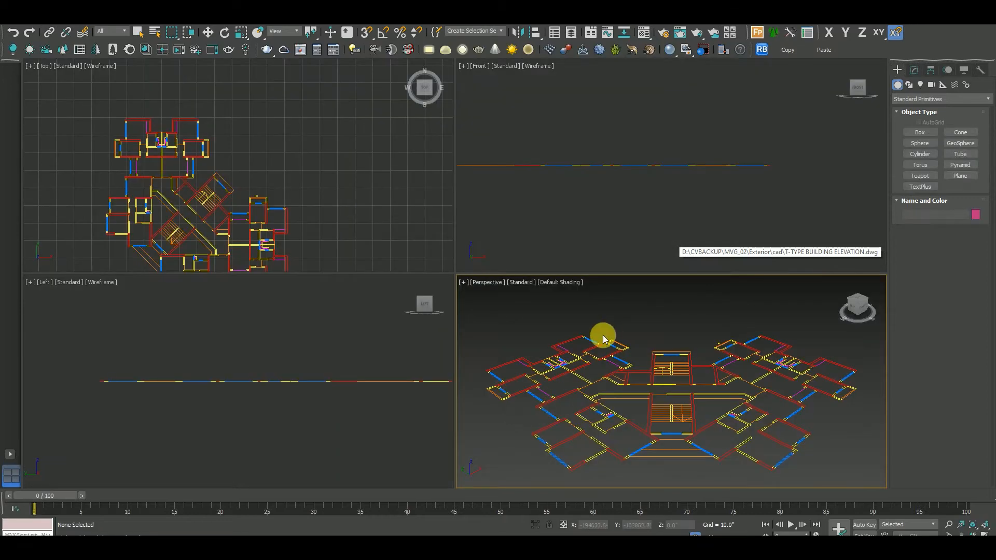
# Import the L_elevetion_01 DWG with the offered options and show all drawings in a top view instead of the perspective.
pyautogui.click(12, 24)
pyautogui.moveTo(61, 159)
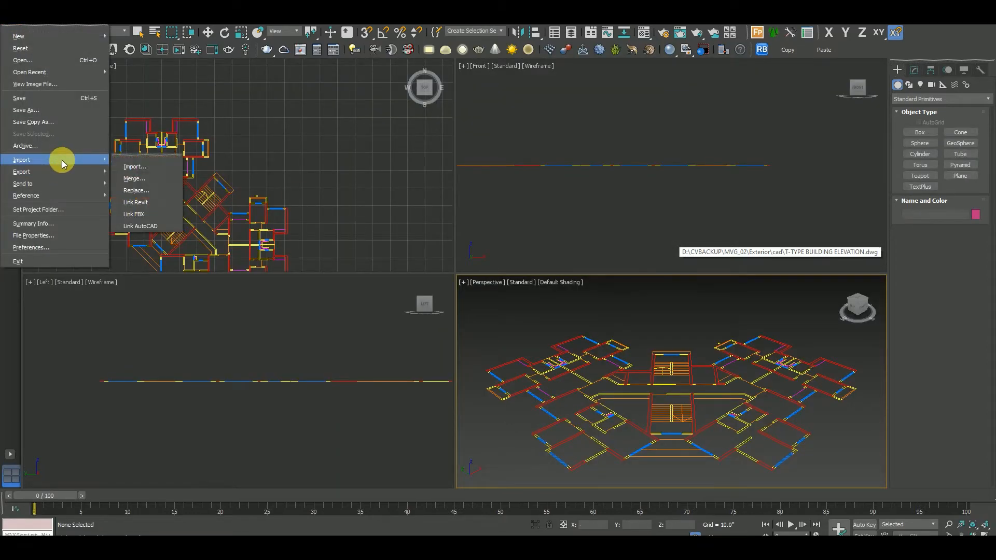
pyautogui.click(133, 162)
pyautogui.click(97, 69)
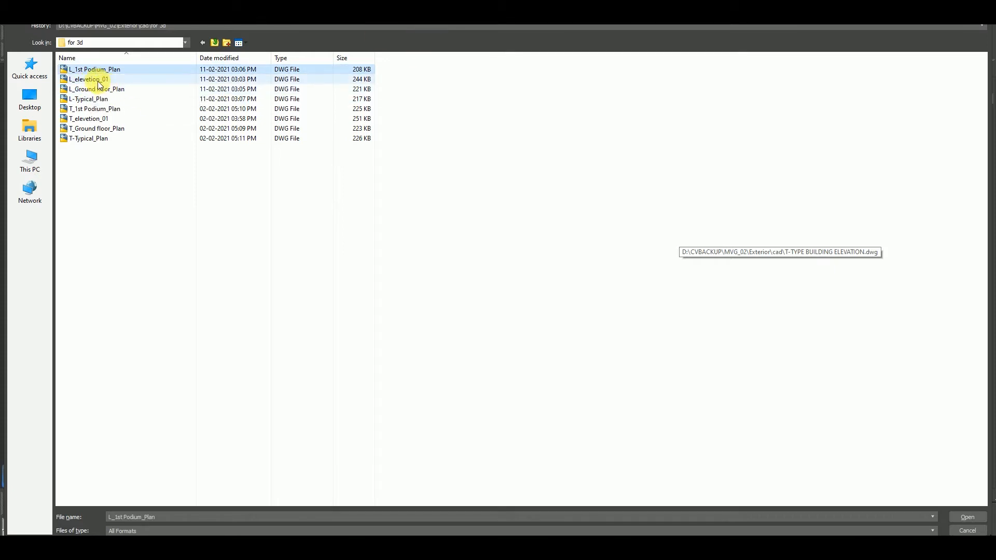
pyautogui.click(100, 81)
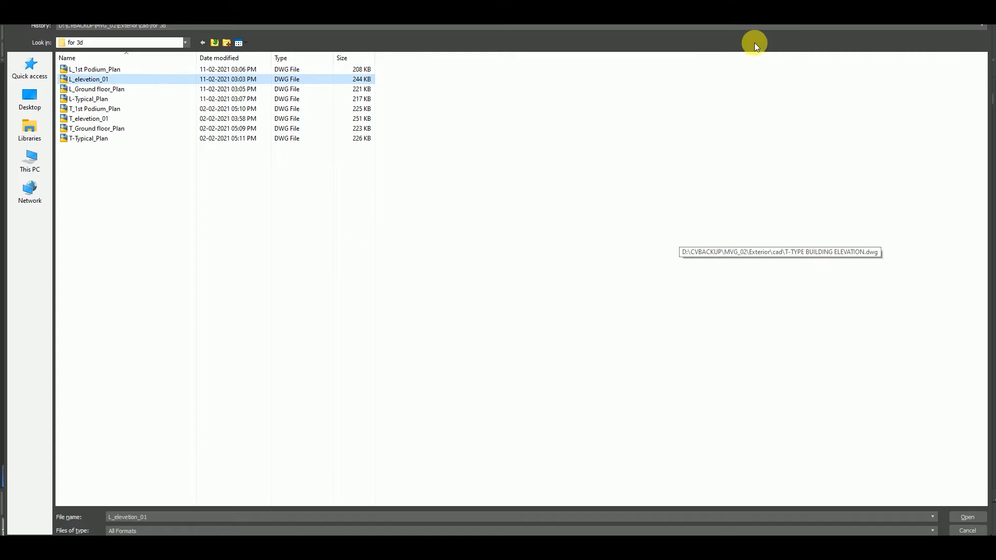
pyautogui.doubleClick(727, 13)
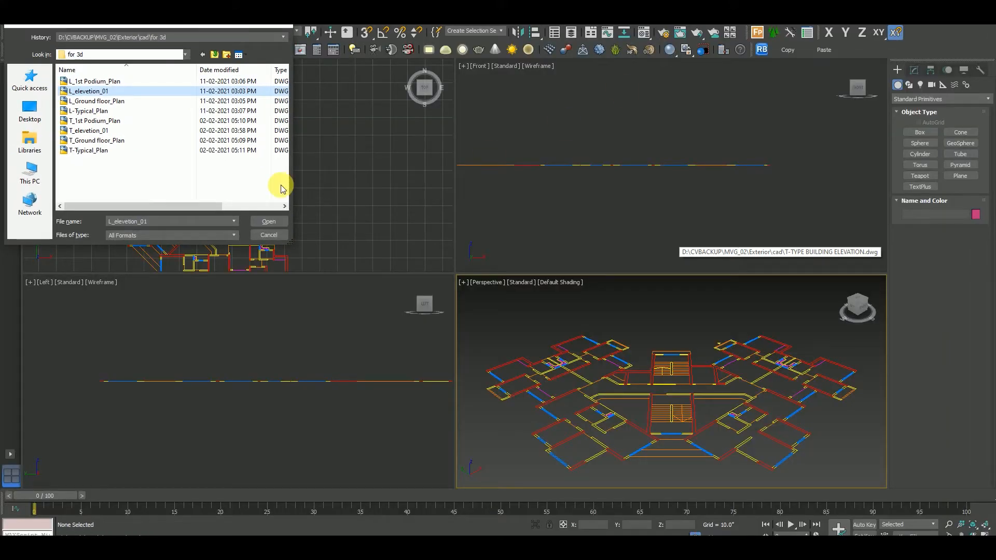
pyautogui.moveTo(290, 251); pyautogui.dragTo(497, 386)
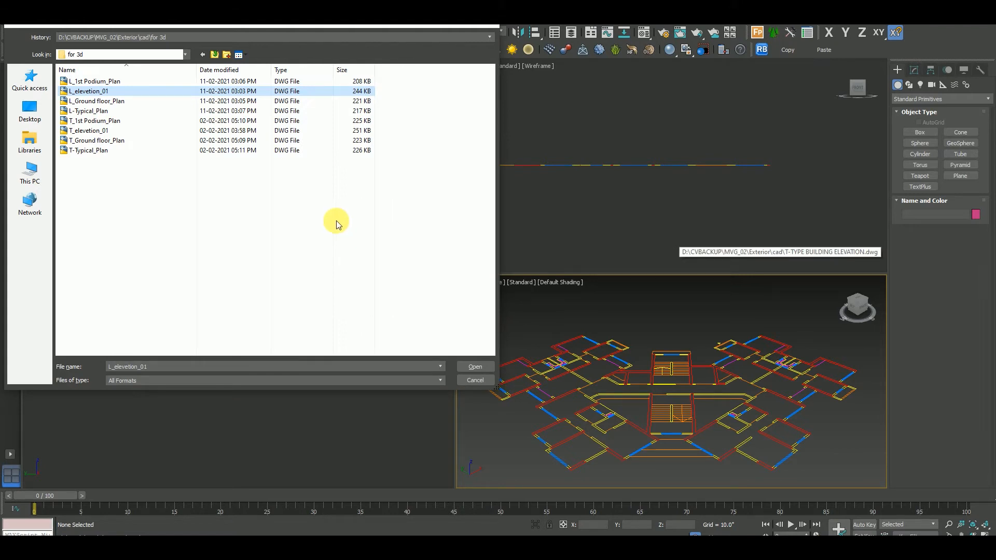
pyautogui.doubleClick(89, 91)
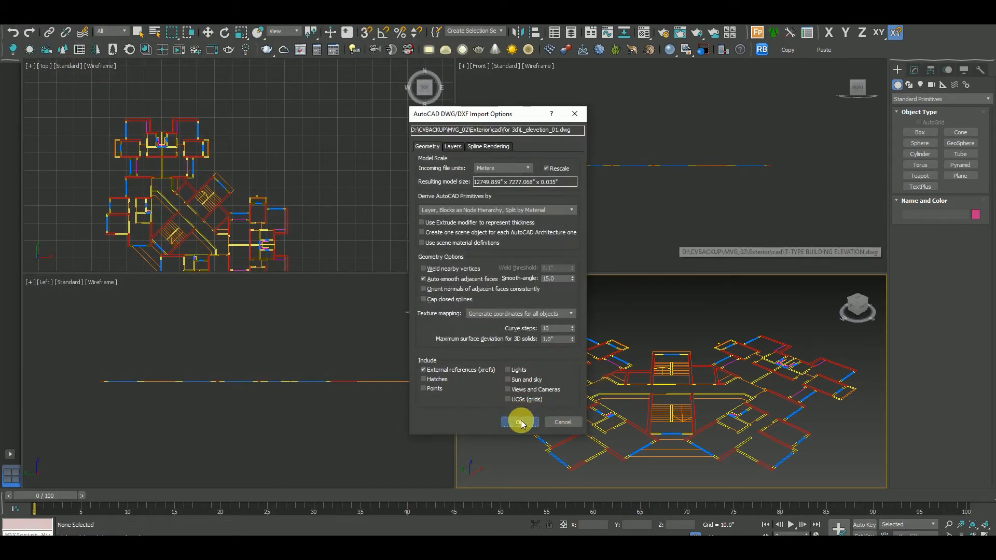
pyautogui.click(519, 420)
pyautogui.press('t')
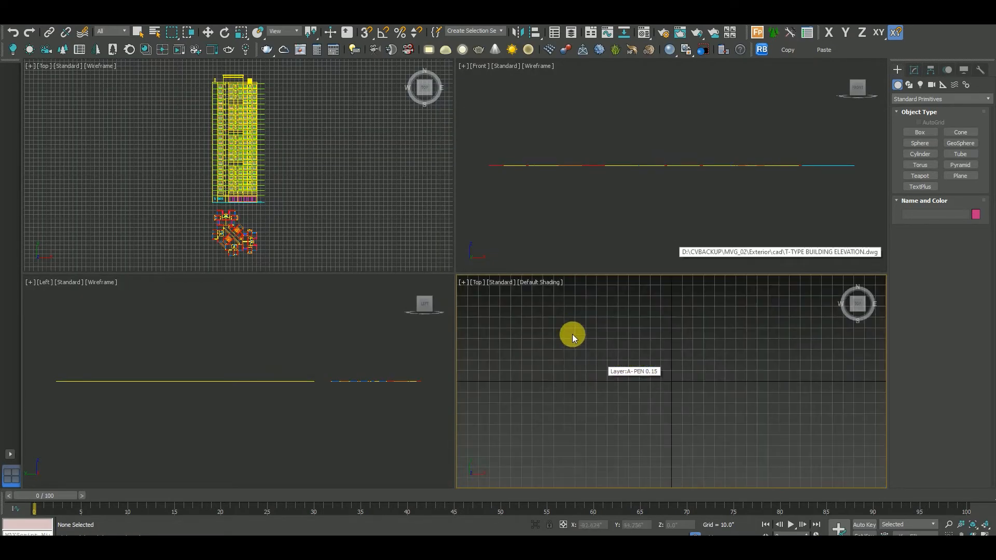
pyautogui.press('z')
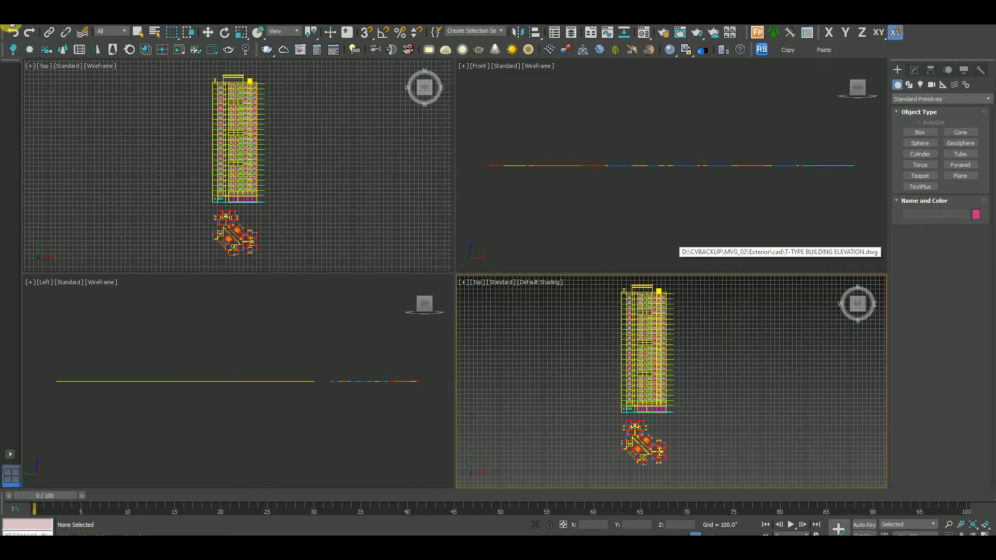
# Import the L_Ground floor_Plan DWG file with the offered import options.
pyautogui.click(11, 25)
pyautogui.moveTo(76, 160)
pyautogui.click(142, 169)
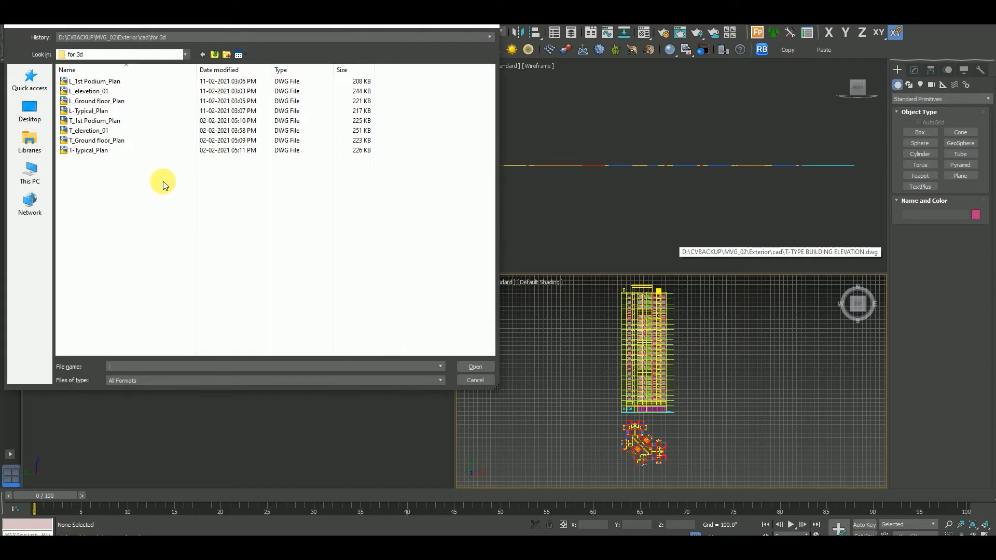
pyautogui.doubleClick(99, 101)
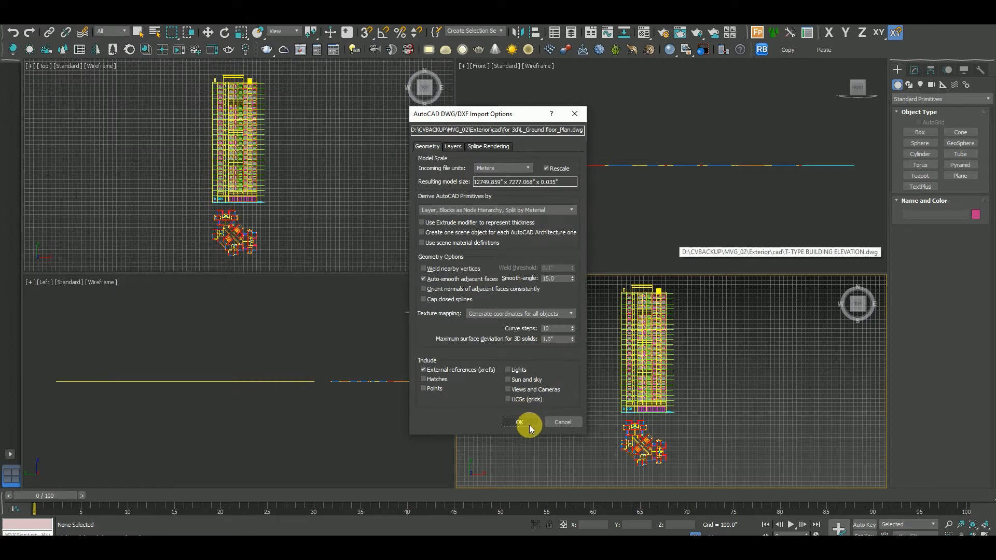
pyautogui.click(520, 422)
# Import the L-Typical_Plan DWG file a second time with the offered import options.
pyautogui.click(27, 31)
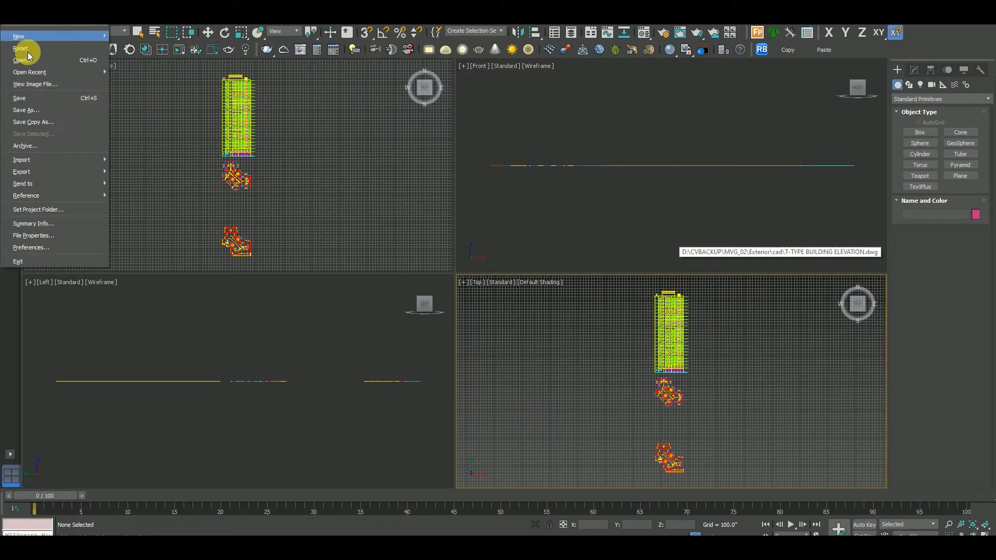
pyautogui.click(133, 167)
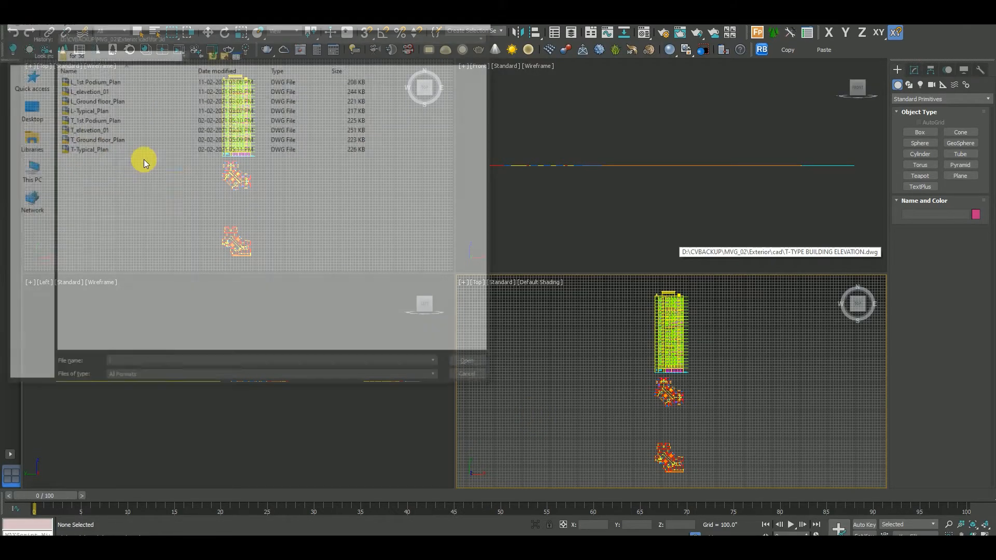
pyautogui.click(97, 82)
pyautogui.click(93, 91)
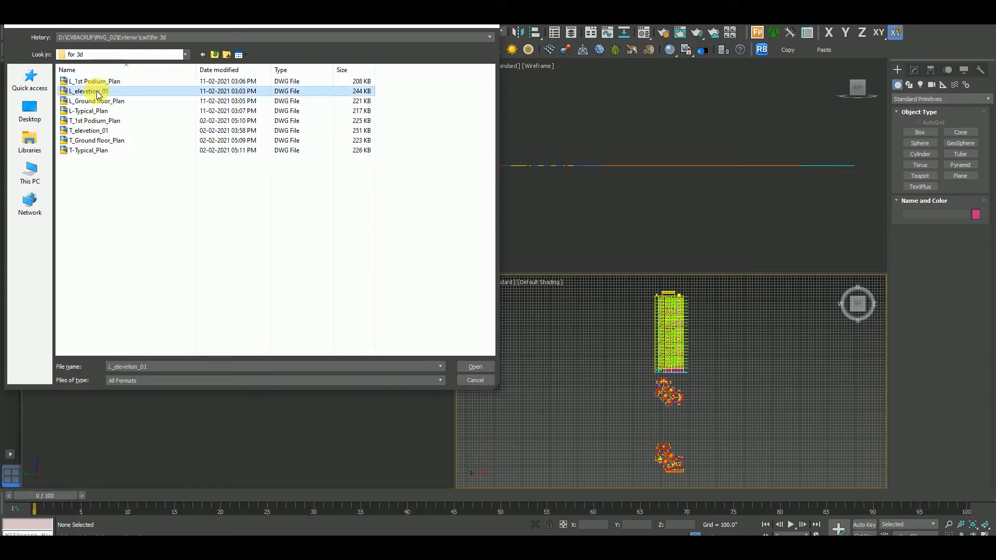
pyautogui.click(101, 101)
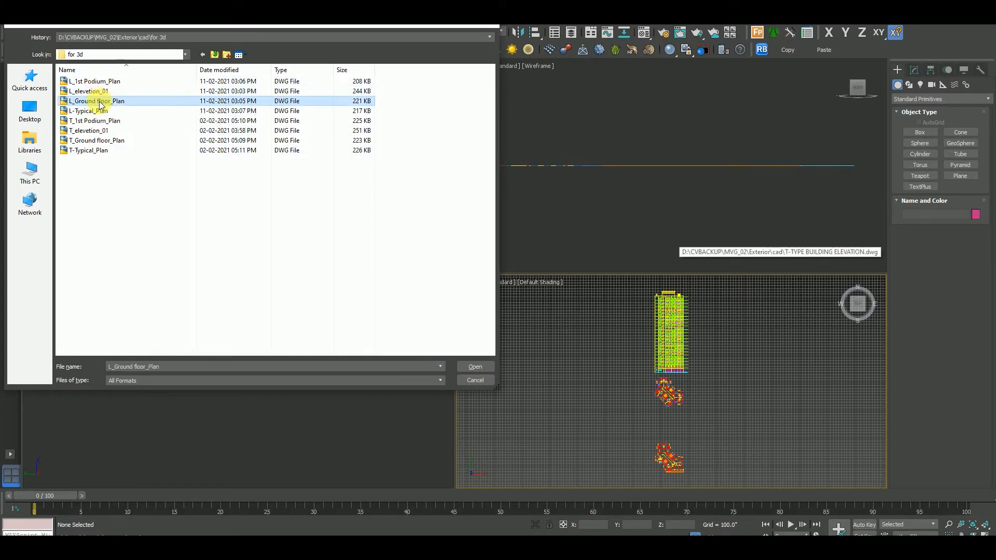
pyautogui.doubleClick(96, 112)
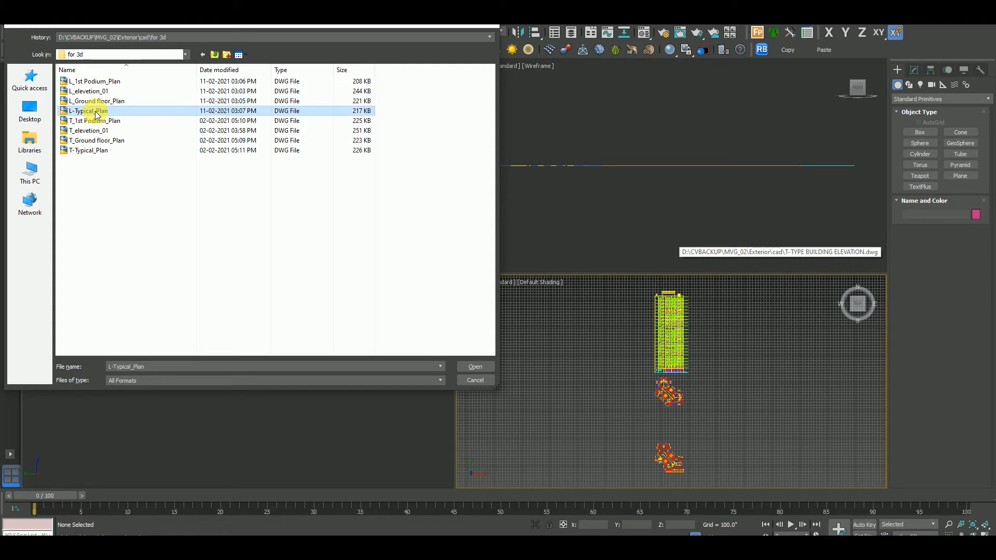
pyautogui.click(531, 426)
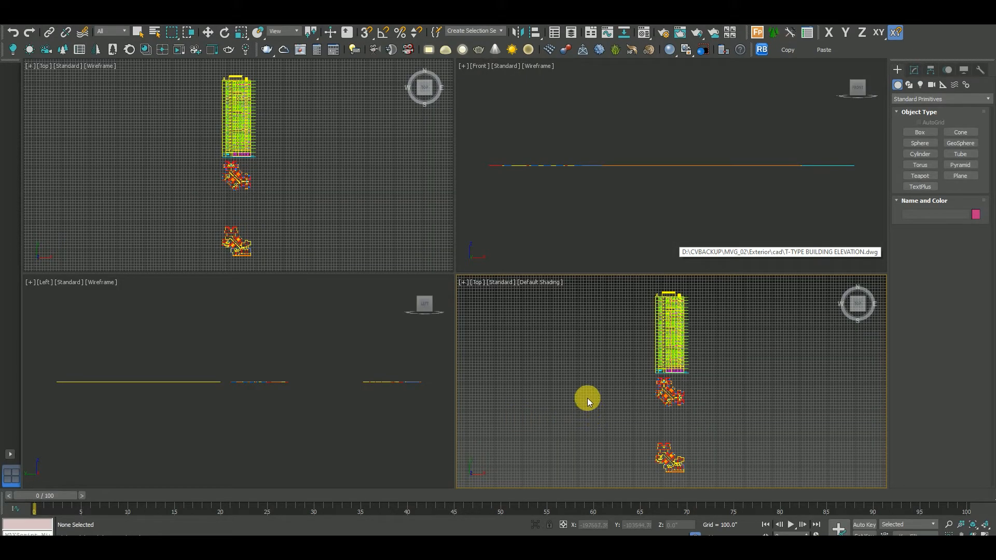
# Delete all overlapping linework of the typical floor plan between the elevation and the ground floor plan.
pyautogui.moveTo(587, 397); pyautogui.dragTo(537, 332, button='middle')
pyautogui.scroll(2, 582, 334)
pyautogui.click(642, 340)
pyautogui.scroll(4, 639, 338)
pyautogui.press('w')
pyautogui.moveTo(656, 383); pyautogui.dragTo(580, 383)
pyautogui.moveTo(552, 444); pyautogui.dragTo(776, 307)
pyautogui.press('Delete')
pyautogui.scroll(-4, 602, 286)
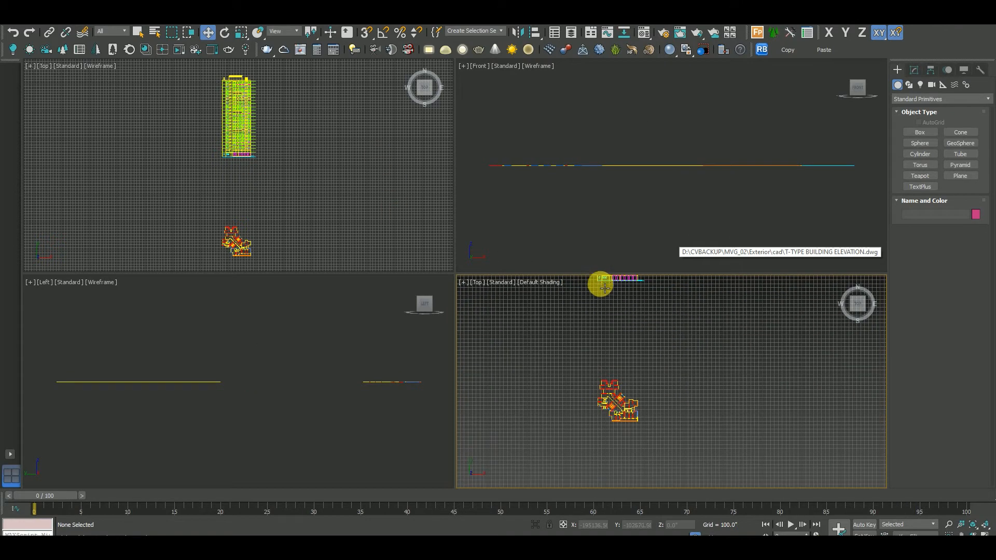
# Import the L-Typical_Plan DWG file again to replace the deleted plan, keeping the offered import options.
pyautogui.click(16, 19)
pyautogui.moveTo(68, 159)
pyautogui.click(136, 163)
pyautogui.doubleClick(104, 108)
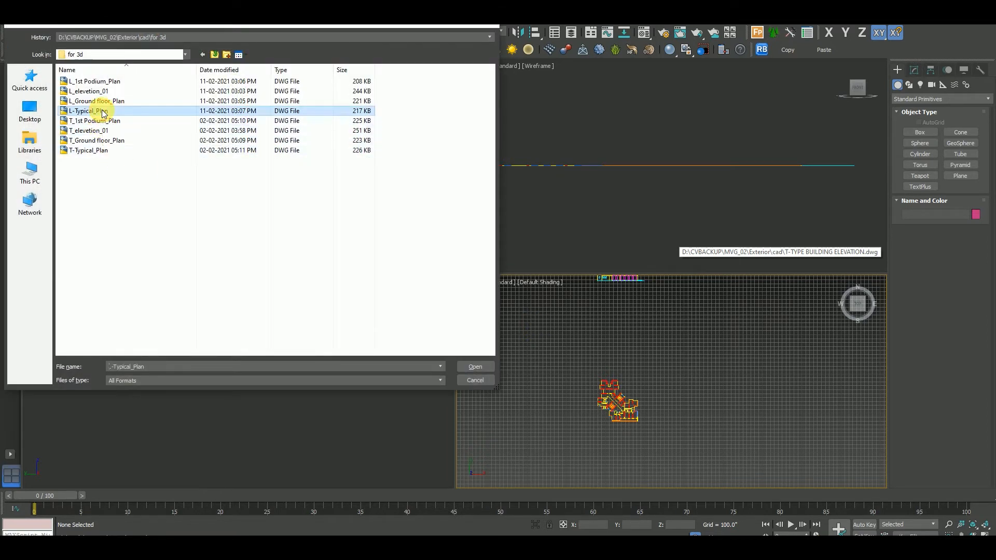
pyautogui.click(518, 420)
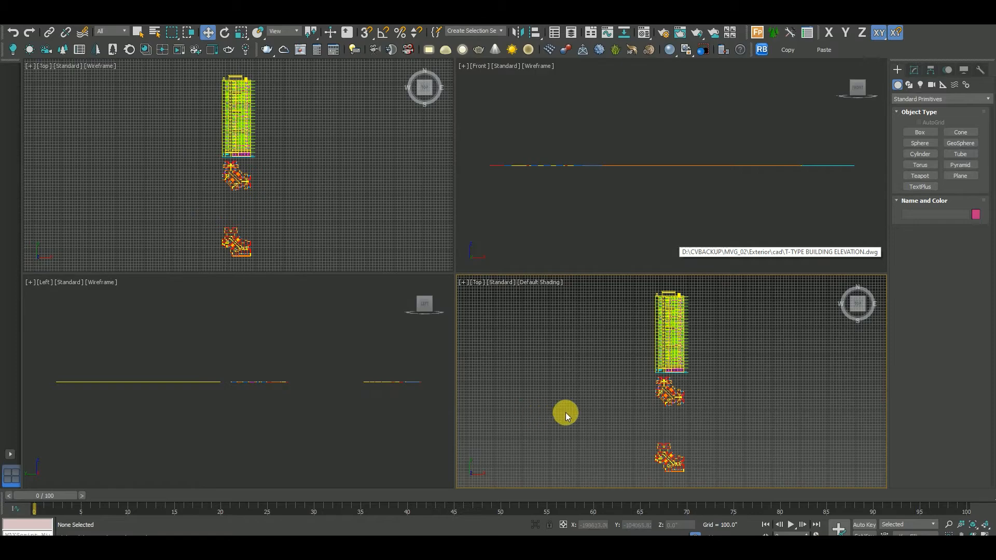
pyautogui.click(16, 19)
pyautogui.moveTo(51, 156)
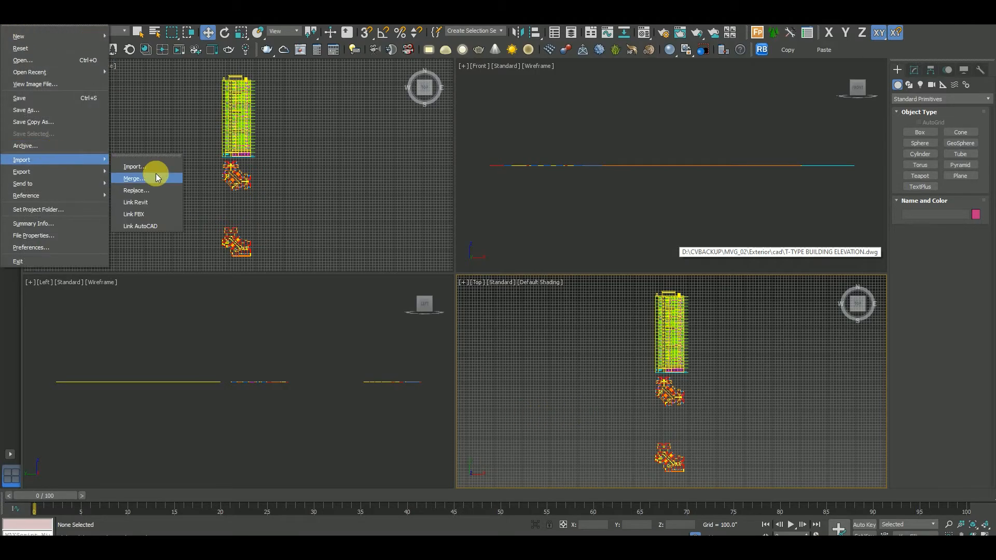
pyautogui.click(156, 173)
pyautogui.click(489, 22)
# Import the L_1st Podium_Plan DWG file with the offered import options.
pyautogui.click(16, 19)
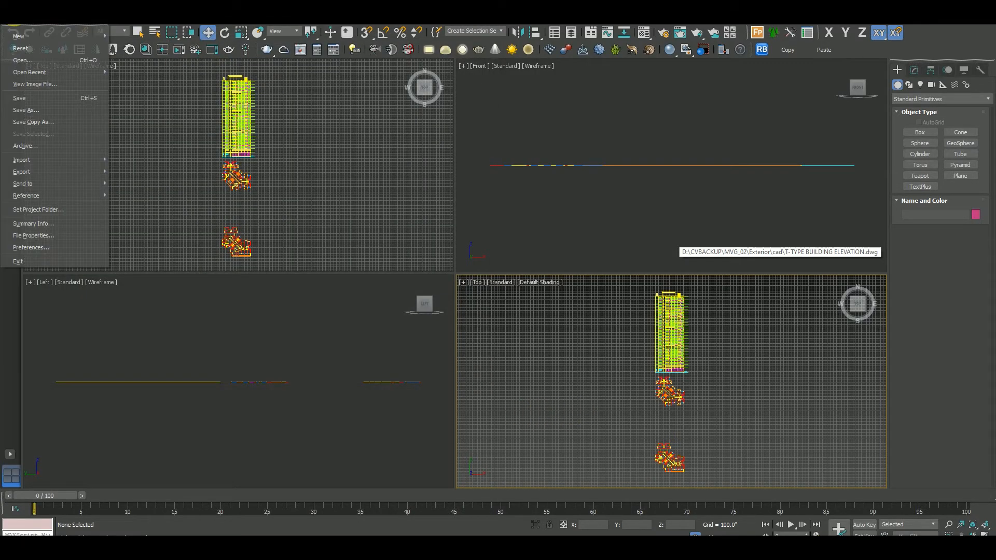
pyautogui.moveTo(58, 161)
pyautogui.click(155, 166)
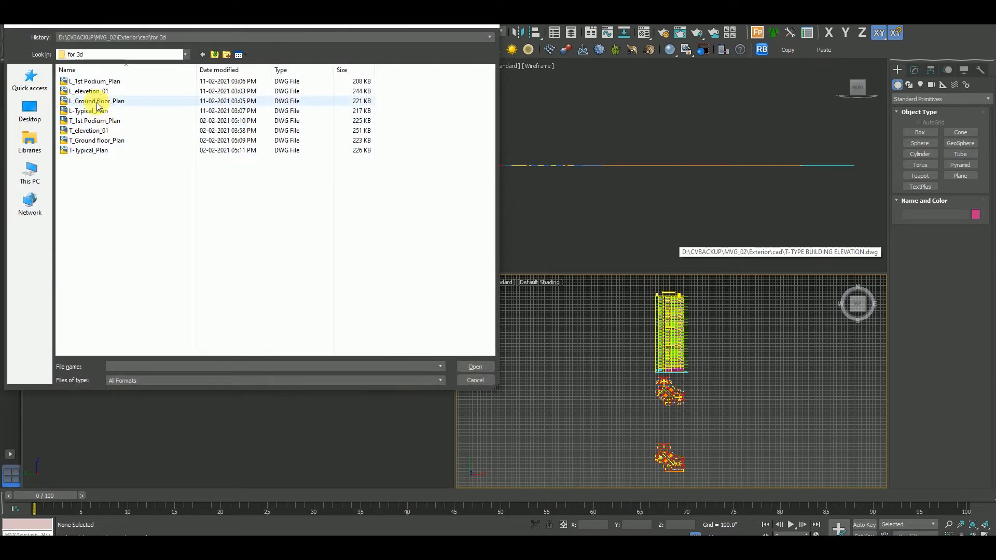
pyautogui.doubleClick(83, 82)
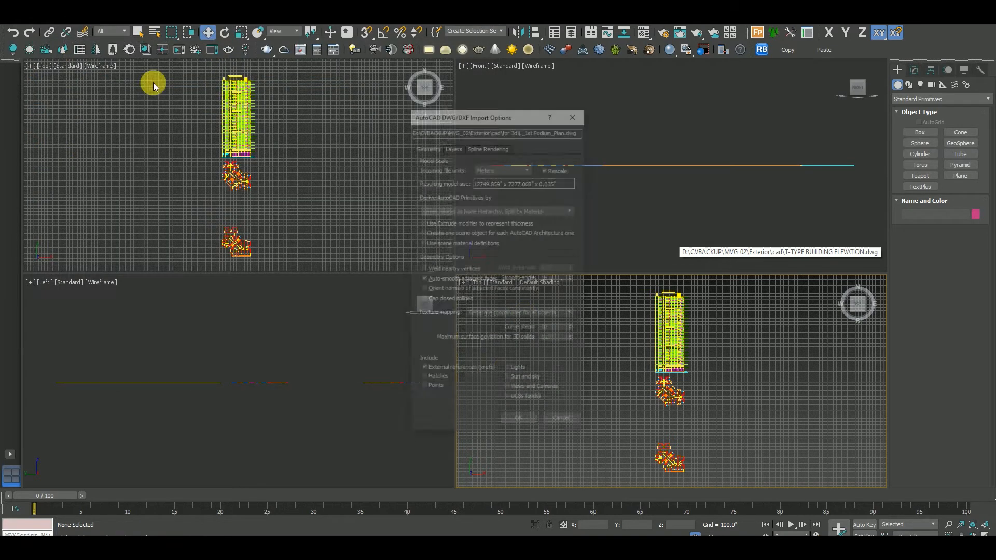
pyautogui.click(519, 422)
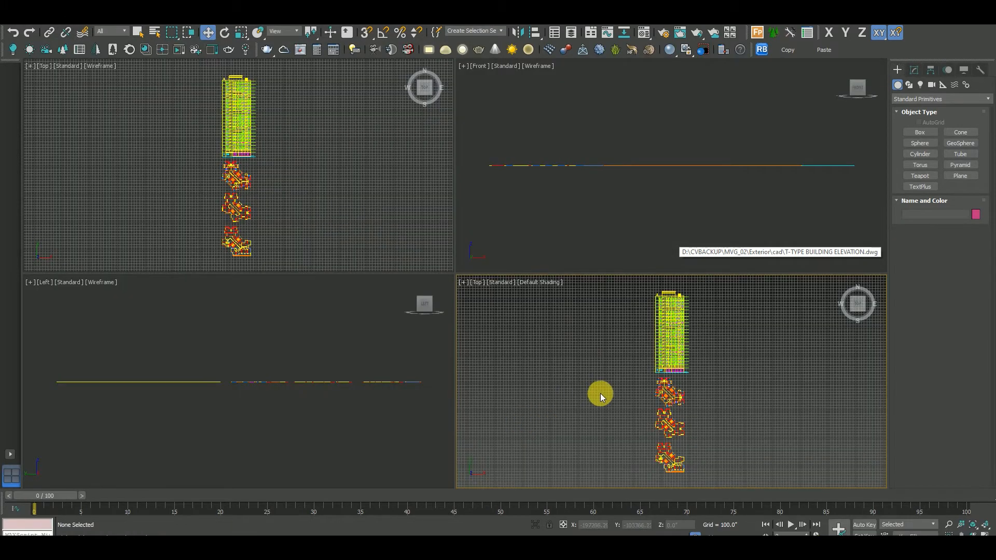
# Show the layer explorer and maximize the top viewport containing the elevation and the plans.
pyautogui.moveTo(592, 389); pyautogui.dragTo(589, 387, button='middle')
pyautogui.click(570, 33)
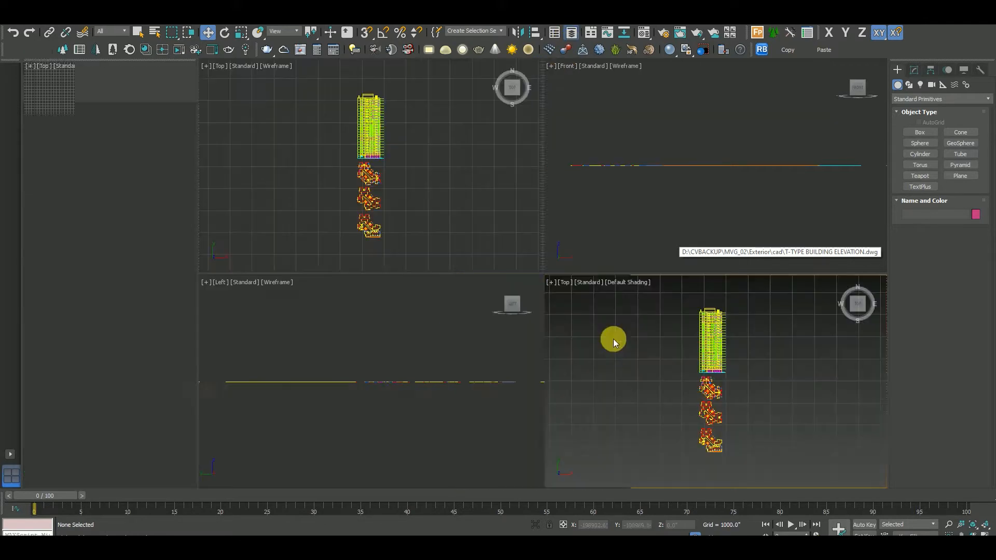
pyautogui.hotkey('alt', 'w')
pyautogui.scroll(2, 572, 316)
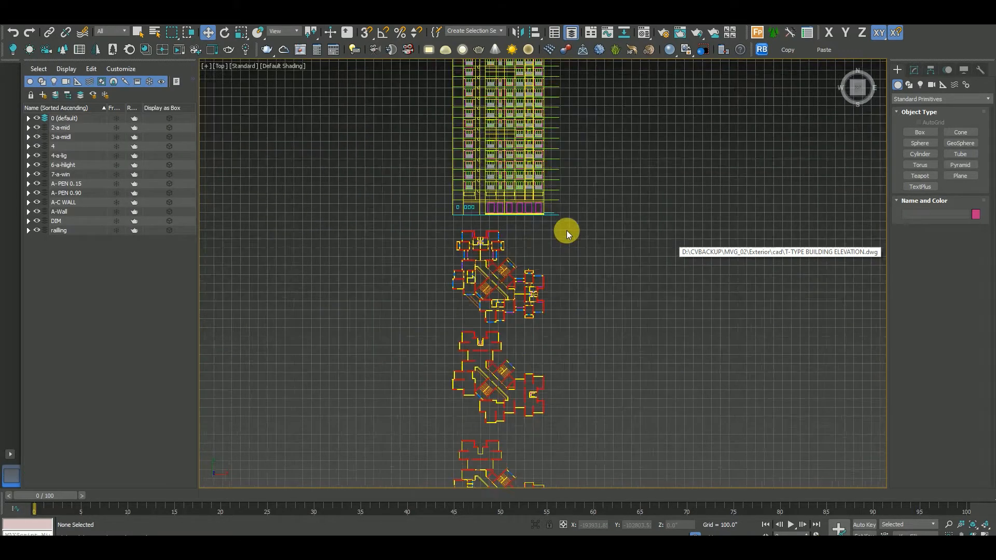
# Hide the viewport grid and group all linework of the building elevation, keeping the offered group name.
pyautogui.moveTo(566, 230); pyautogui.dragTo(582, 353, button='middle')
pyautogui.scroll(-2, 581, 353)
pyautogui.press('g')
pyautogui.moveTo(473, 178); pyautogui.dragTo(646, 354)
pyautogui.hotkey('ctrl', 'g')
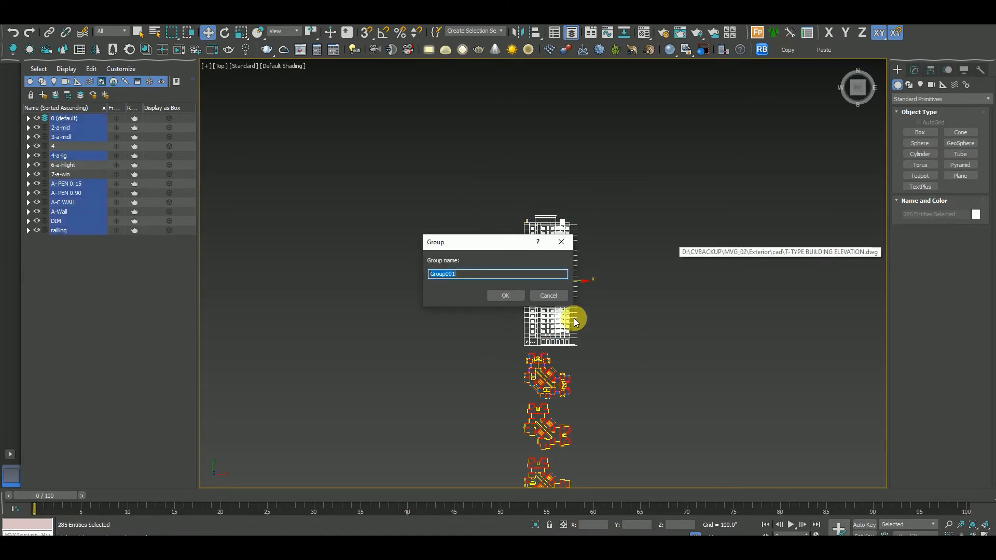
pyautogui.click(508, 295)
# Group all linework of the typical floor plan directly below the elevation, keeping the offered group name.
pyautogui.moveTo(518, 351); pyautogui.dragTo(602, 418)
pyautogui.press('z')
pyautogui.moveTo(369, 221); pyautogui.dragTo(541, 362)
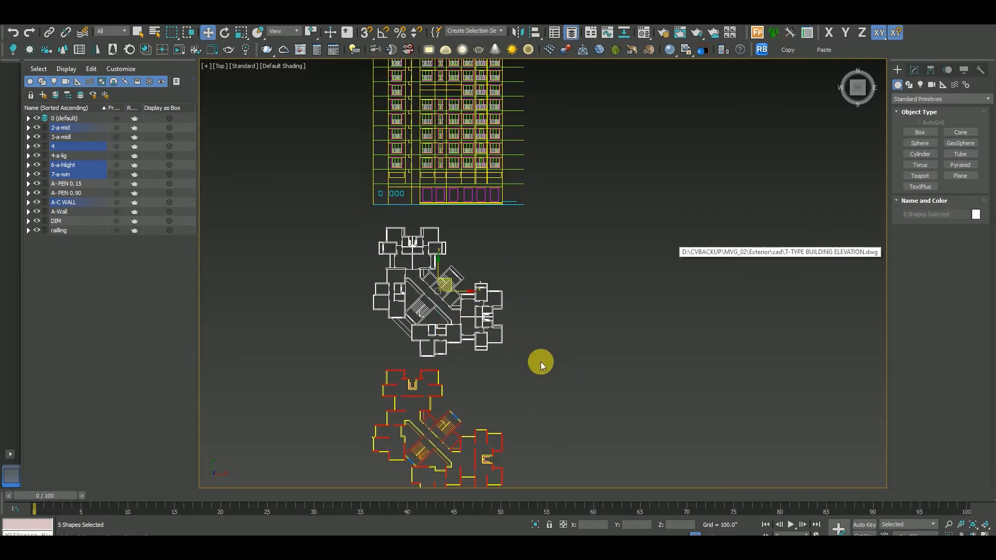
pyautogui.hotkey('ctrl', 'g')
pyautogui.click(508, 296)
# Group the podium plan and the ground floor plan below it as two separate groups, keeping the offered names.
pyautogui.moveTo(588, 395); pyautogui.dragTo(612, 249, button='middle')
pyautogui.moveTo(412, 218); pyautogui.dragTo(600, 372)
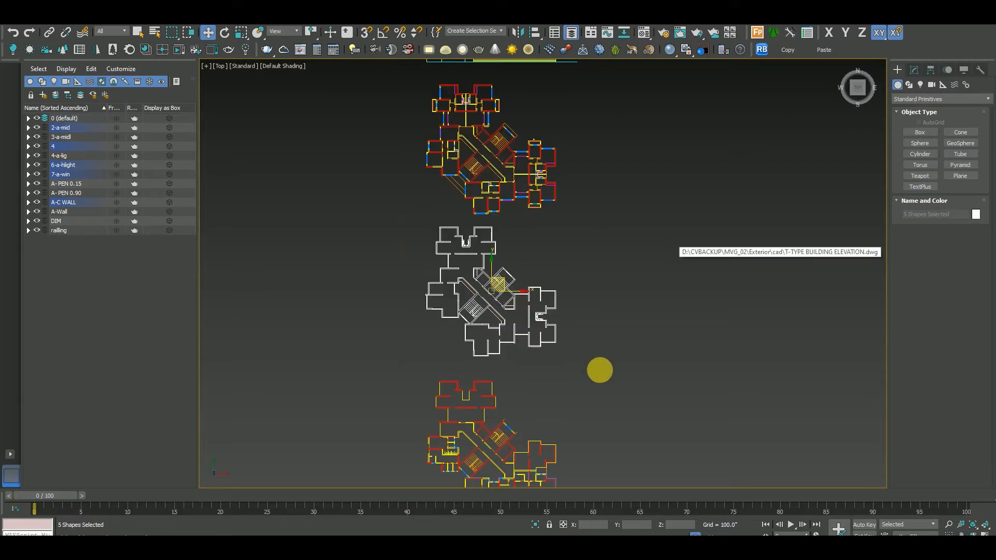
pyautogui.hotkey('ctrl', 'g')
pyautogui.click(508, 299)
pyautogui.moveTo(540, 360); pyautogui.dragTo(597, 251, button='middle')
pyautogui.moveTo(428, 240); pyautogui.dragTo(639, 405)
pyautogui.hotkey('ctrl', 'g')
pyautogui.click(509, 296)
# Move all four groups to the default layer 0 and remove the empty layers.
pyautogui.scroll(-5, 571, 289)
pyautogui.moveTo(616, 402); pyautogui.dragTo(525, 136)
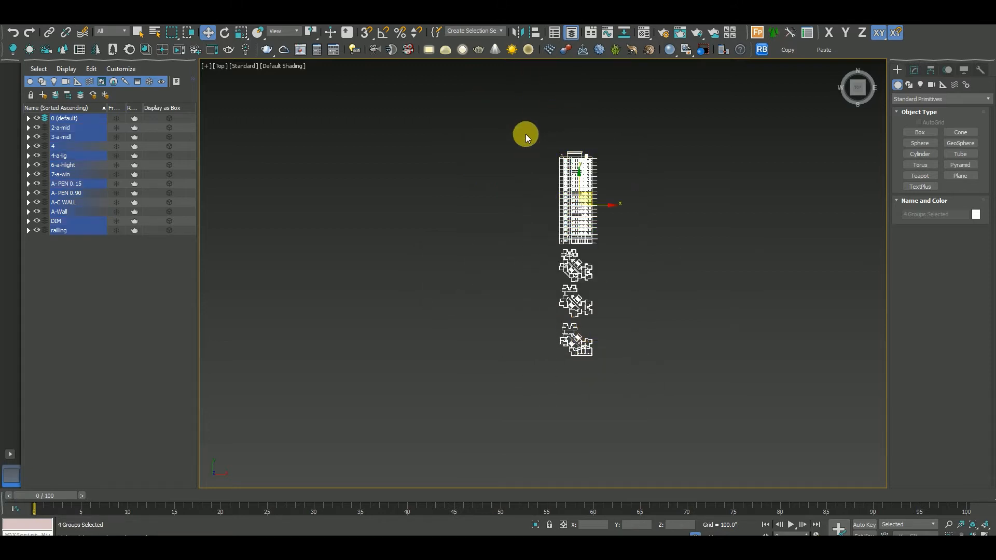
pyautogui.click(56, 96)
pyautogui.rightClick(117, 280)
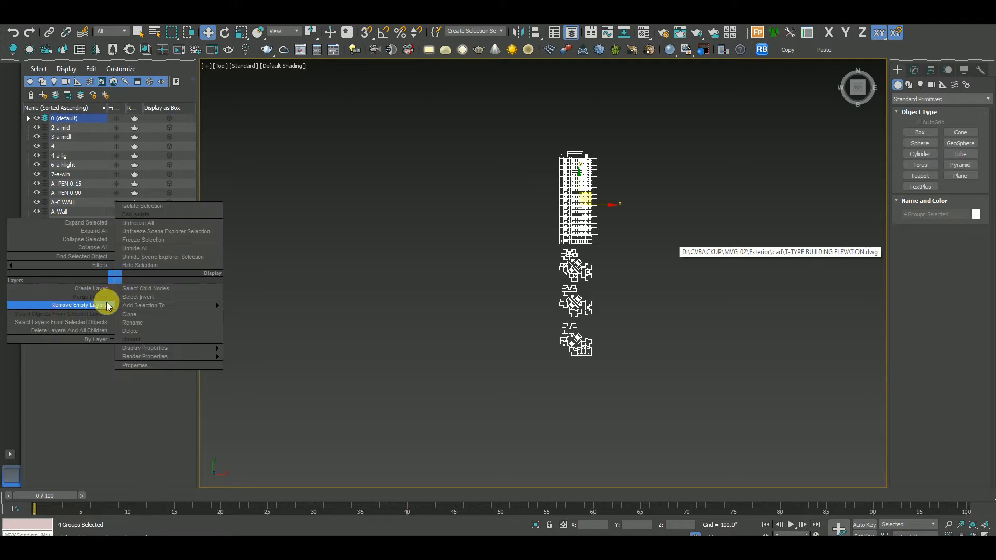
pyautogui.click(108, 302)
# Put the elevation group on a new layer named cad_elev_01.
pyautogui.moveTo(622, 141); pyautogui.dragTo(534, 247)
pyautogui.click(43, 96)
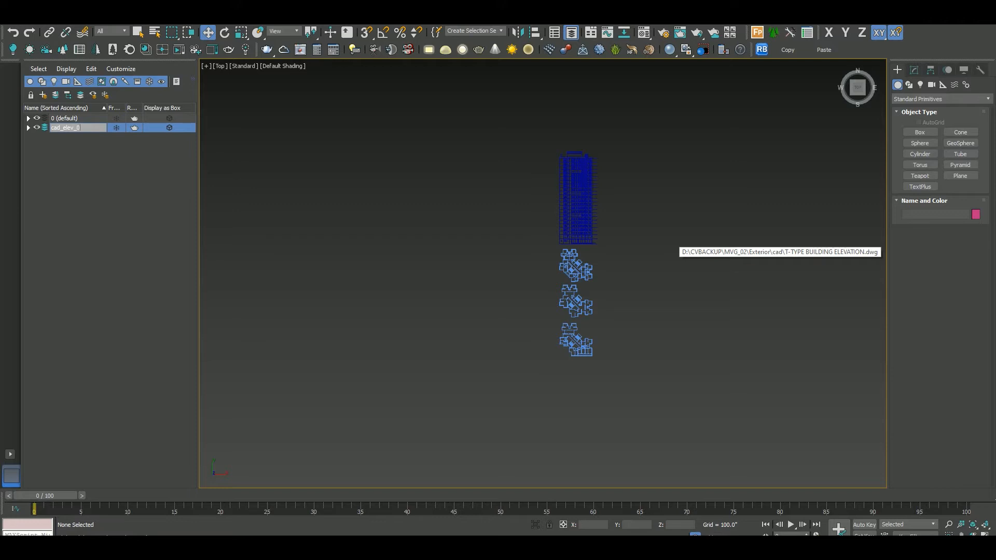
pyautogui.click(108, 240)
# Put the lowest plan, the ground floor plan, on a new layer named cad_Groung Plan.
pyautogui.scroll(5, 575, 269)
pyautogui.scroll(-3, 607, 353)
pyautogui.scroll(4, 576, 337)
pyautogui.moveTo(623, 357); pyautogui.dragTo(381, 483)
pyautogui.click(43, 95)
pyautogui.write('cad_Groung Plan')
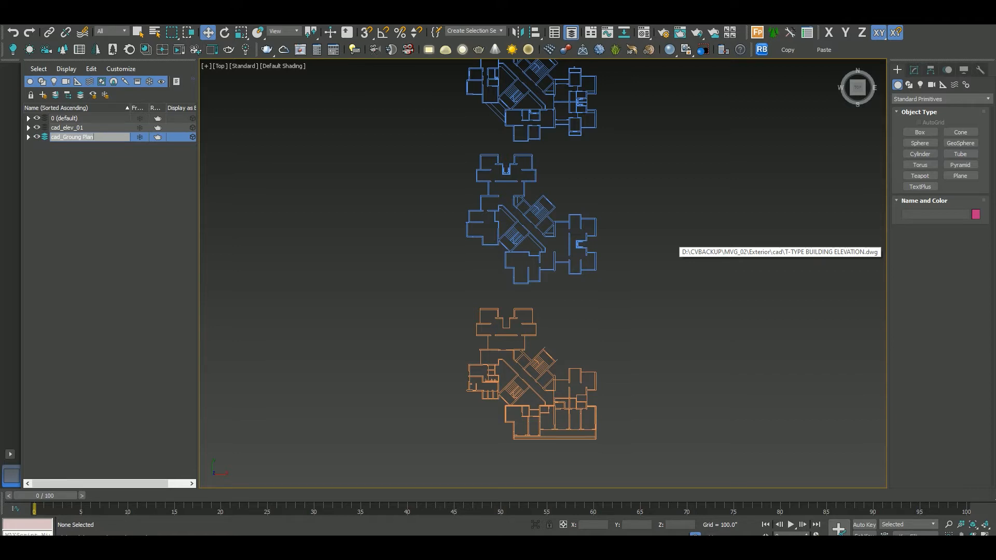
pyautogui.click(102, 177)
# Put the middle plan, the podium plan, on a new layer named cad_podium plan.
pyautogui.moveTo(529, 249); pyautogui.dragTo(519, 325, button='middle')
pyautogui.moveTo(556, 332); pyautogui.dragTo(556, 334)
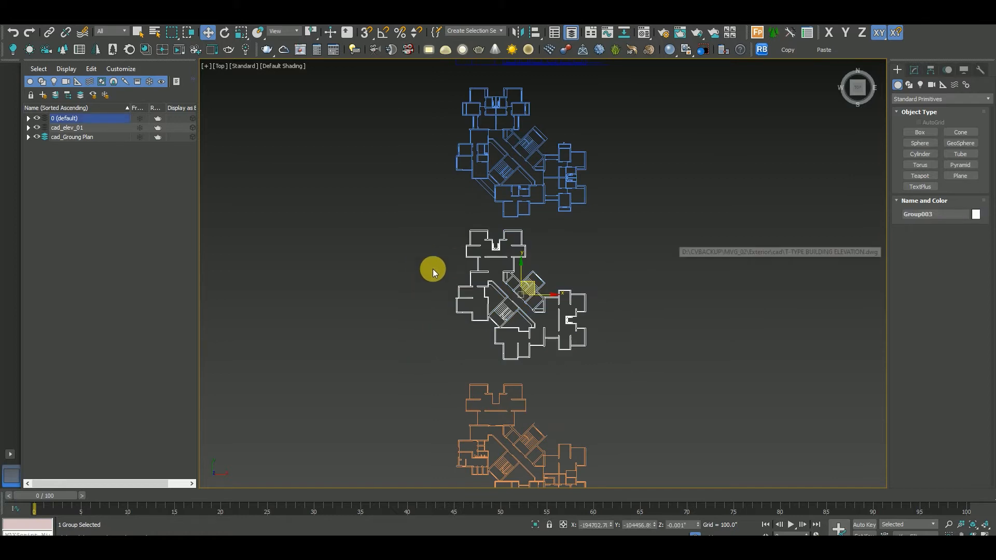
pyautogui.click(43, 95)
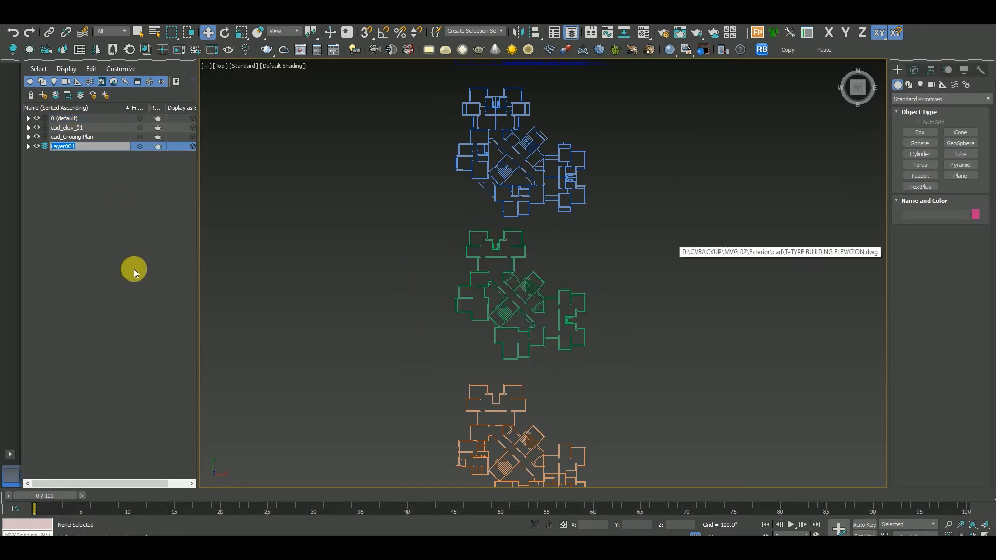
pyautogui.write('ca')
pyautogui.click(147, 265)
# Put the plan directly below the elevation on a new layer named cad_tipical plan.
pyautogui.moveTo(585, 242); pyautogui.dragTo(579, 328, button='middle')
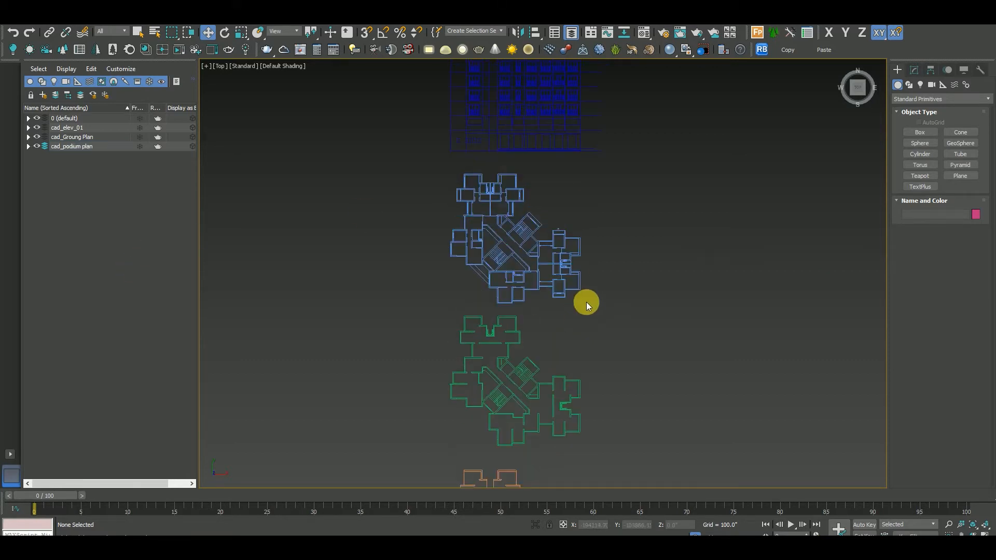
pyautogui.moveTo(586, 302); pyautogui.dragTo(427, 190)
pyautogui.click(43, 94)
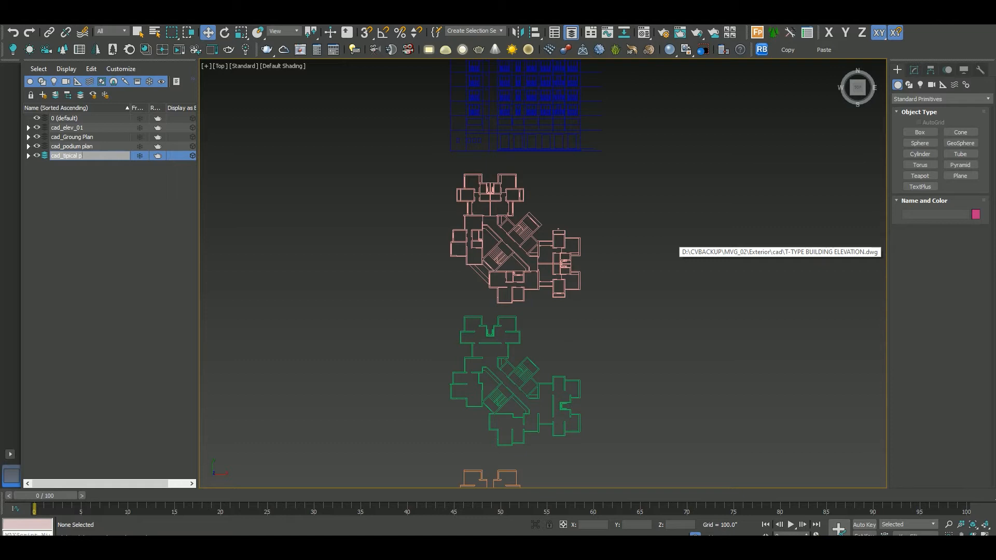
pyautogui.click(150, 254)
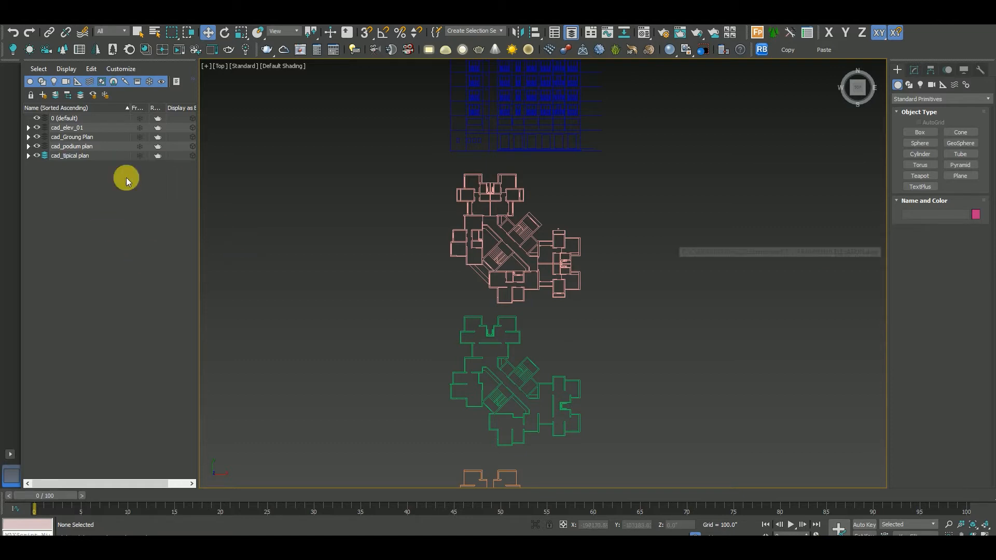
# Examine where the elevation and plan groups lie in relation to the world origin.
pyautogui.moveTo(379, 153); pyautogui.dragTo(395, 279, button='middle')
pyautogui.scroll(-2, 395, 278)
pyautogui.moveTo(507, 206); pyautogui.dragTo(500, 265, button='middle')
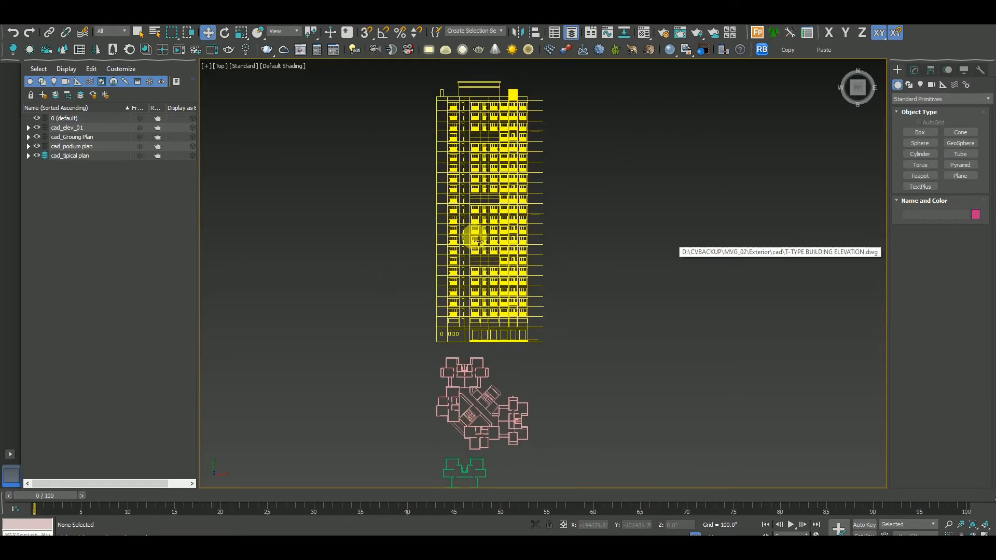
pyautogui.scroll(-5, 454, 257)
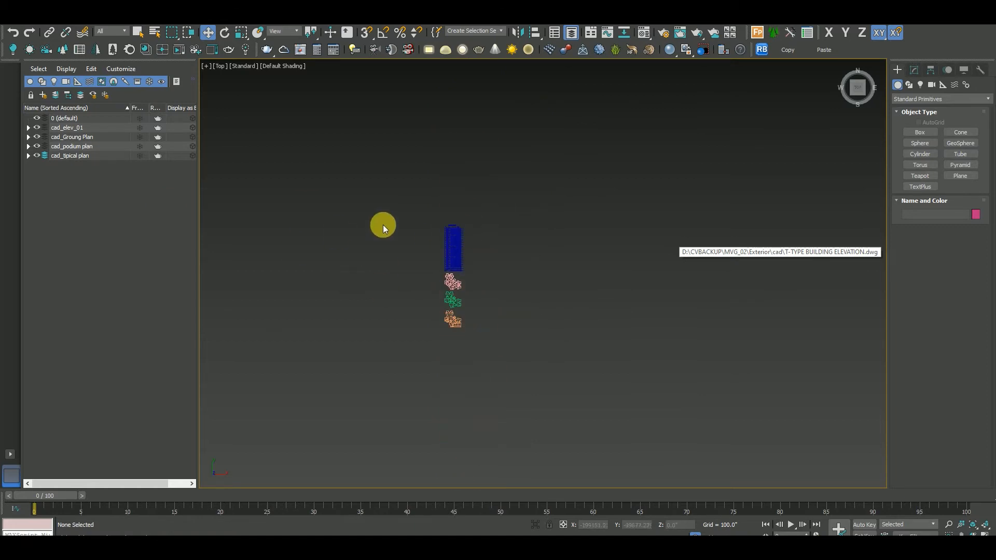
pyautogui.scroll(-5, 574, 260)
pyautogui.moveTo(605, 318); pyautogui.dragTo(461, 177)
pyautogui.scroll(-6, 623, 260)
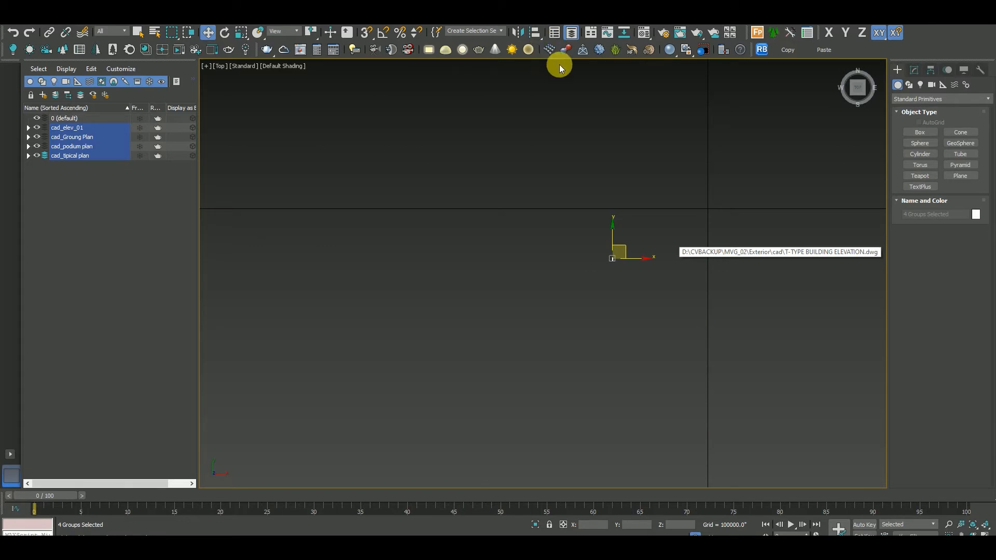
pyautogui.scroll(10, 685, 267)
pyautogui.scroll(3, 360, 287)
pyautogui.click(543, 254)
pyautogui.scroll(-3, 543, 254)
pyautogui.scroll(2, 525, 342)
# Check the elevation's scale with a temporary 6 by 6 inch rectangle at its outer wall edge and delete the rectangle.
pyautogui.moveTo(523, 347); pyautogui.dragTo(563, 243, button='middle')
pyautogui.scroll(5, 562, 246)
pyautogui.press('g')
pyautogui.click(908, 85)
pyautogui.click(961, 141)
pyautogui.scroll(3, 478, 227)
pyautogui.moveTo(478, 227); pyautogui.dragTo(512, 414, button='middle')
pyautogui.moveTo(501, 195); pyautogui.dragTo(519, 217)
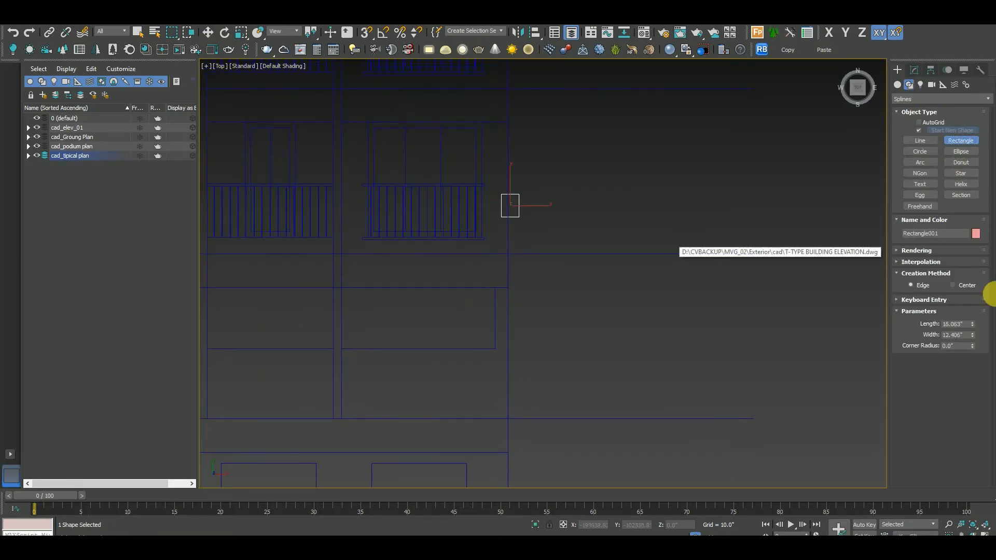
pyautogui.moveTo(967, 326); pyautogui.dragTo(823, 340)
pyautogui.write('6')
pyautogui.press('Tab')
pyautogui.write('6')
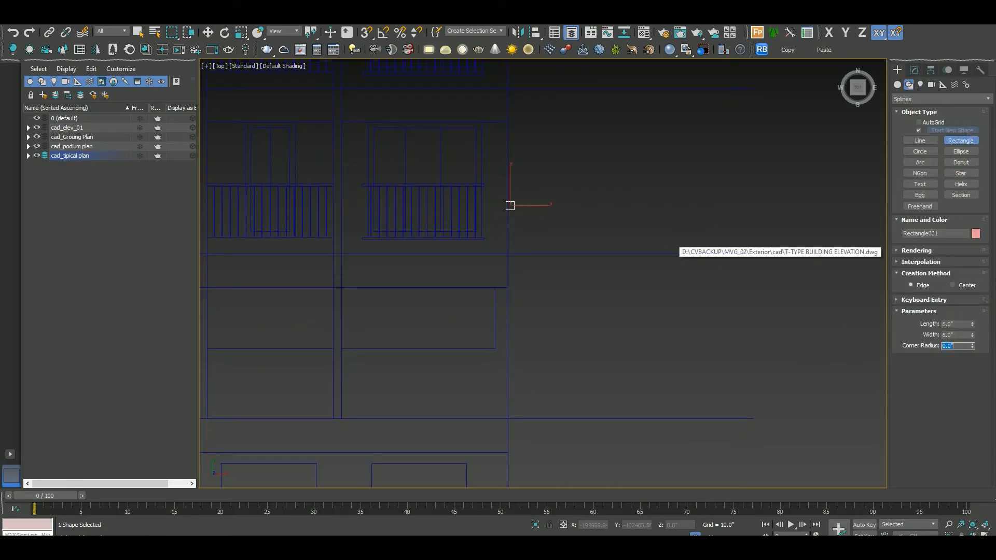
pyautogui.moveTo(741, 322); pyautogui.dragTo(741, 329, button='middle')
pyautogui.press('Delete')
# Move all four groups to the world origin by zeroing their absolute coordinates.
pyautogui.scroll(-12, 620, 286)
pyautogui.press('w')
pyautogui.moveTo(648, 344); pyautogui.dragTo(546, 179)
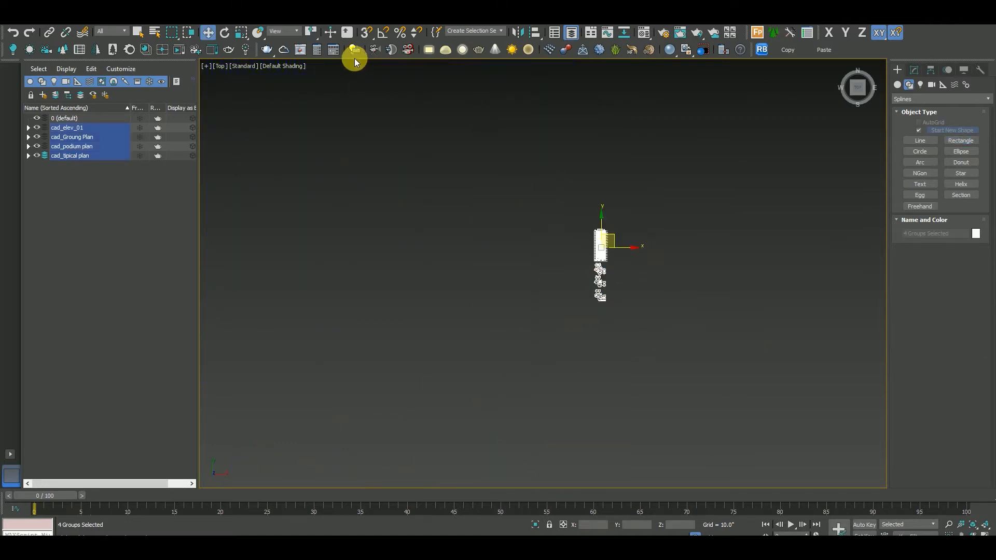
pyautogui.rightClick(209, 34)
pyautogui.rightClick(541, 172)
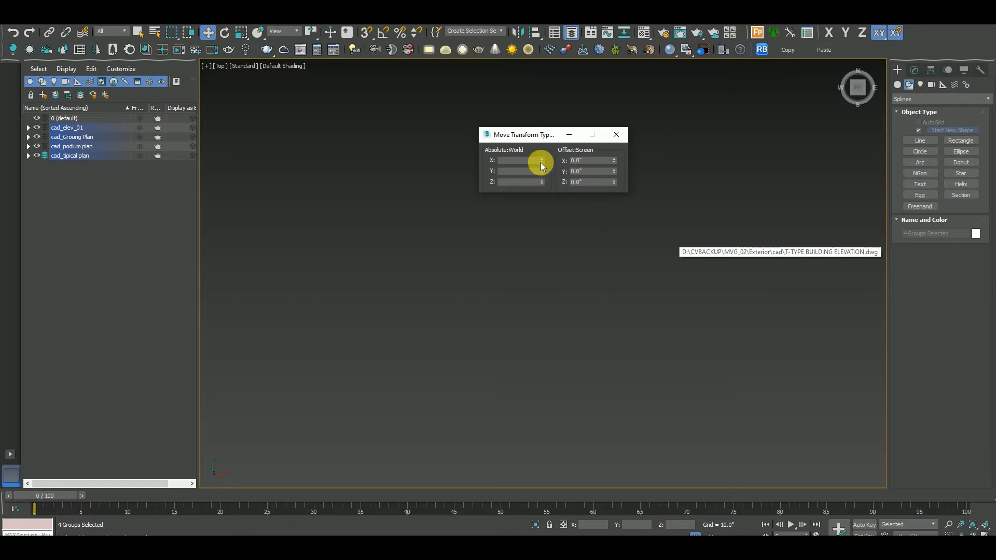
pyautogui.click(620, 135)
pyautogui.press('z')
# Examine how the elevation and the three plans overlap at the origin.
pyautogui.scroll(-5, 384, 281)
pyautogui.scroll(5, 409, 287)
pyautogui.moveTo(615, 255); pyautogui.dragTo(632, 280, button='middle')
pyautogui.click(621, 265)
pyautogui.scroll(-5, 617, 260)
pyautogui.moveTo(659, 356); pyautogui.dragTo(536, 254)
pyautogui.scroll(3, 539, 254)
pyautogui.scroll(2, 563, 256)
pyautogui.click(658, 260)
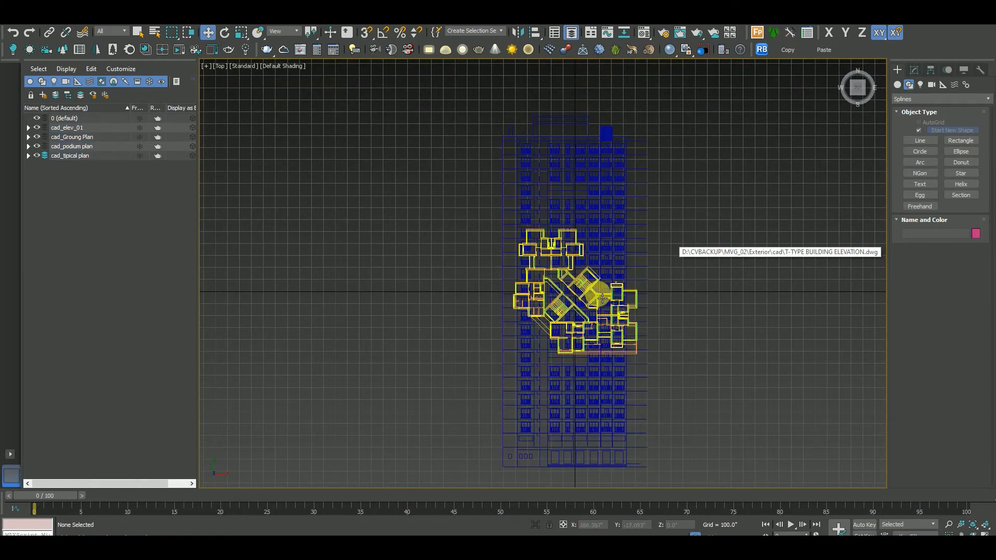
# Isolate the cad_Groung Plan layer, move the ground plan to about X -1734.5, Y 748.7 inches and hide the grid.
pyautogui.click(36, 137)
pyautogui.click(603, 322)
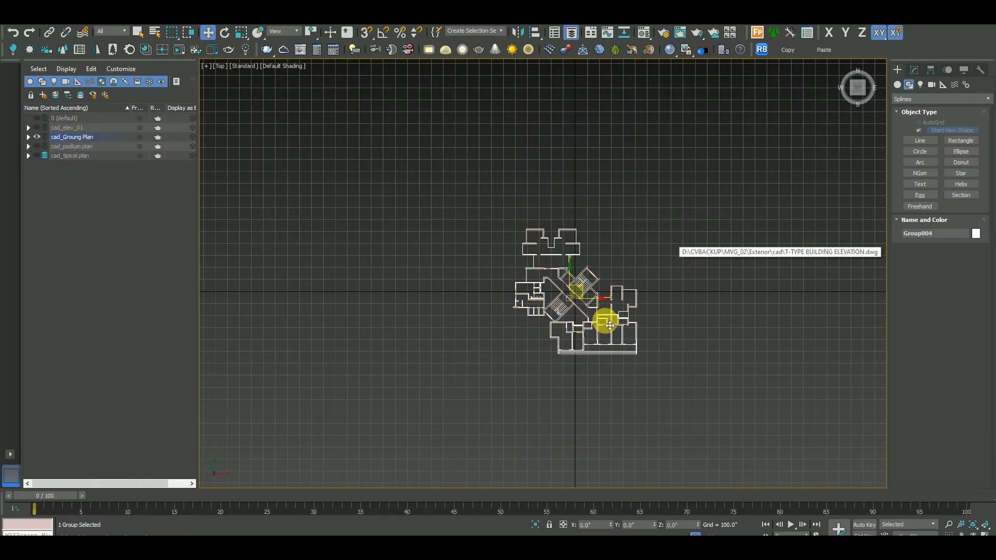
pyautogui.moveTo(590, 295); pyautogui.dragTo(379, 204)
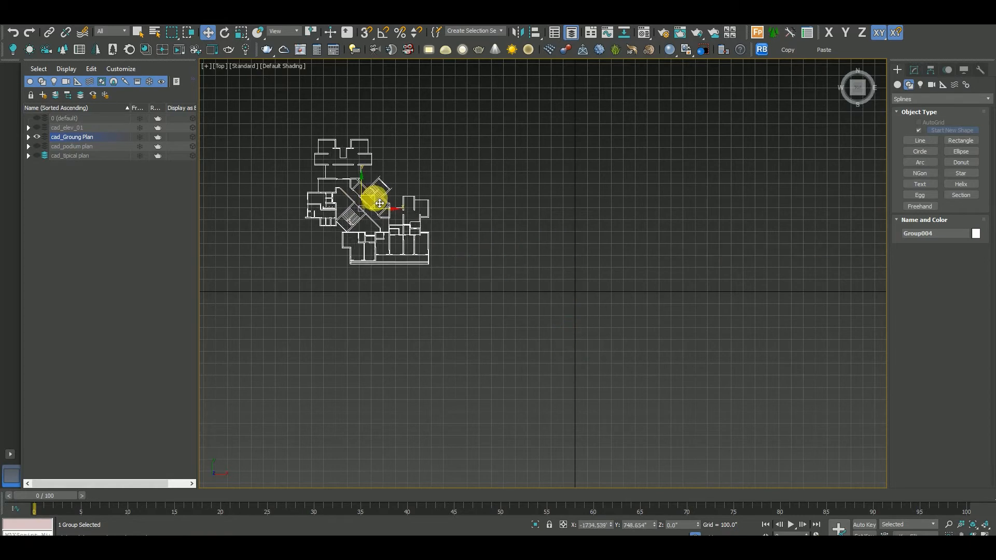
pyautogui.press('g')
# Show the cad_podium plan layer and move the podium plan onto the ground plan, snapping their matching corners together.
pyautogui.click(36, 147)
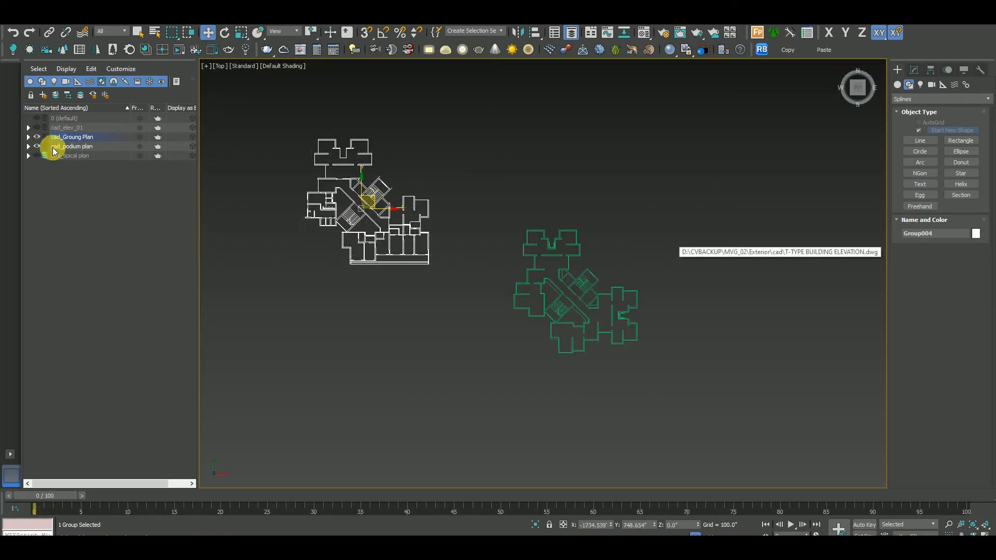
pyautogui.click(589, 285)
pyautogui.moveTo(542, 262); pyautogui.dragTo(397, 209)
pyautogui.press('s')
pyautogui.scroll(8, 379, 196)
pyautogui.moveTo(556, 255); pyautogui.dragTo(520, 191)
pyautogui.scroll(-8, 562, 161)
pyautogui.press('s')
# Examine the walls and stairs of the overlaid podium and ground plans for alignment.
pyautogui.scroll(6, 557, 306)
pyautogui.scroll(2, 545, 293)
pyautogui.scroll(-8, 540, 291)
pyautogui.scroll(7, 633, 332)
pyautogui.scroll(-7, 578, 352)
pyautogui.scroll(5, 642, 296)
pyautogui.scroll(3, 306, 263)
pyautogui.moveTo(307, 263); pyautogui.dragTo(530, 324, button='middle')
pyautogui.scroll(-5, 228, 235)
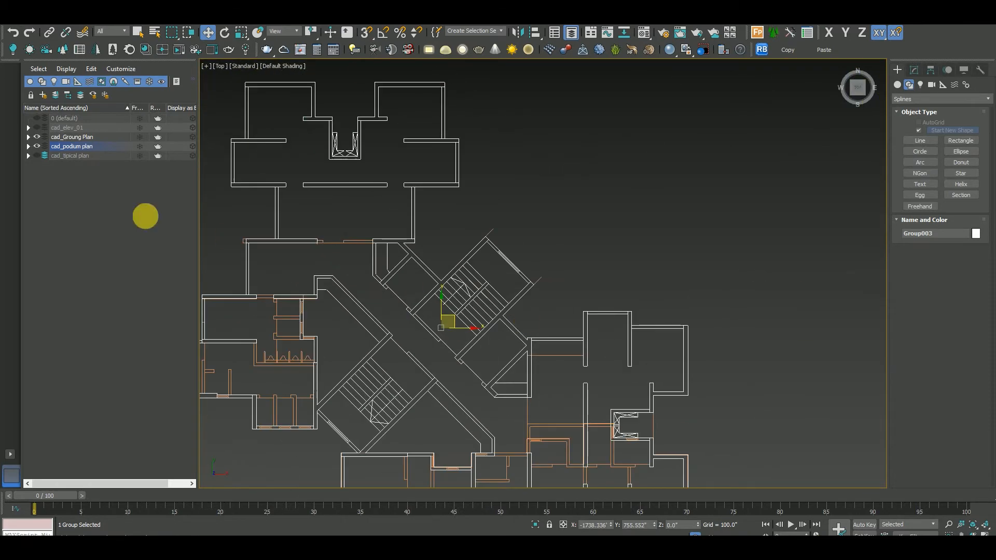
pyautogui.scroll(-5, 457, 267)
pyautogui.click(592, 251)
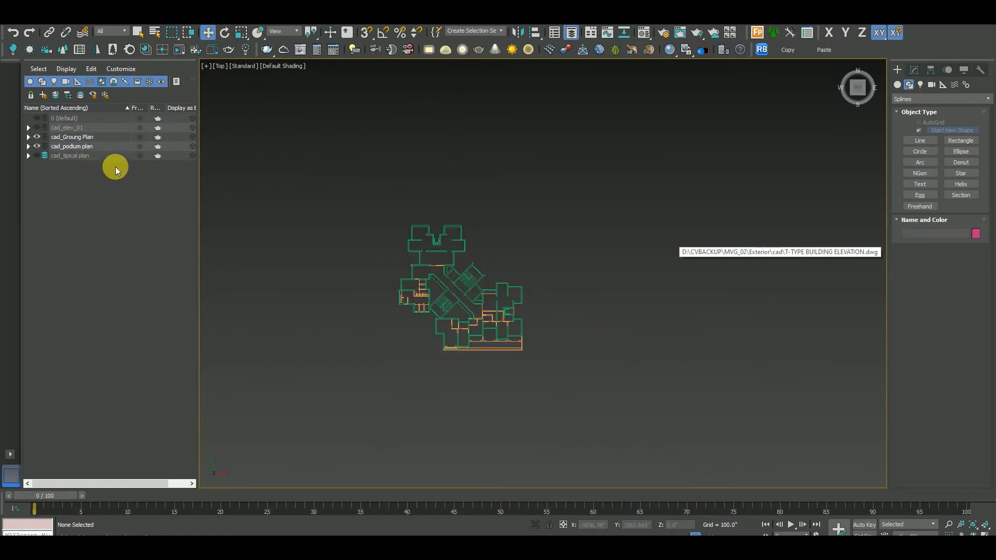
# Show the cad_tipical plan layer and move the typical plan onto the other two plans, snapping matching corners together.
pyautogui.click(36, 156)
pyautogui.click(663, 374)
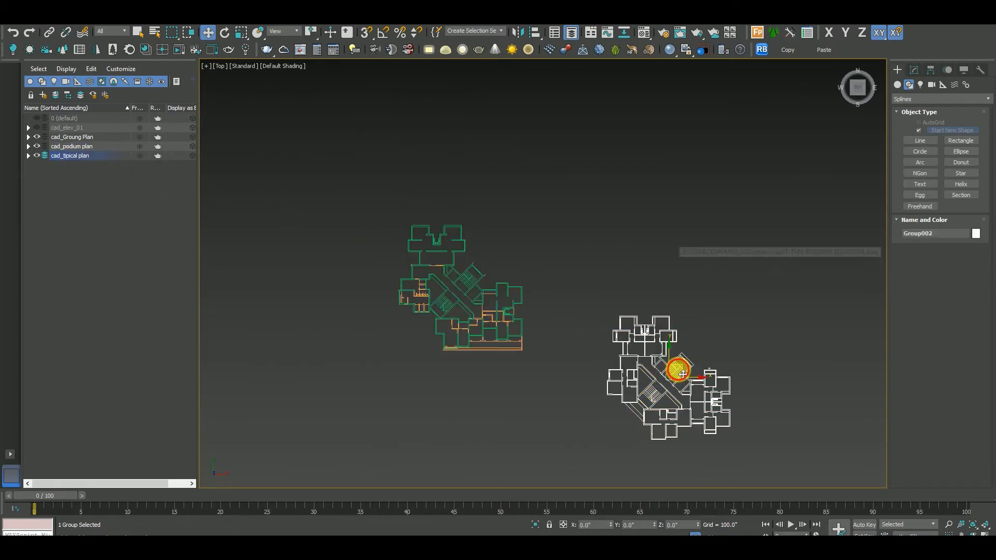
pyautogui.moveTo(678, 371); pyautogui.dragTo(460, 296)
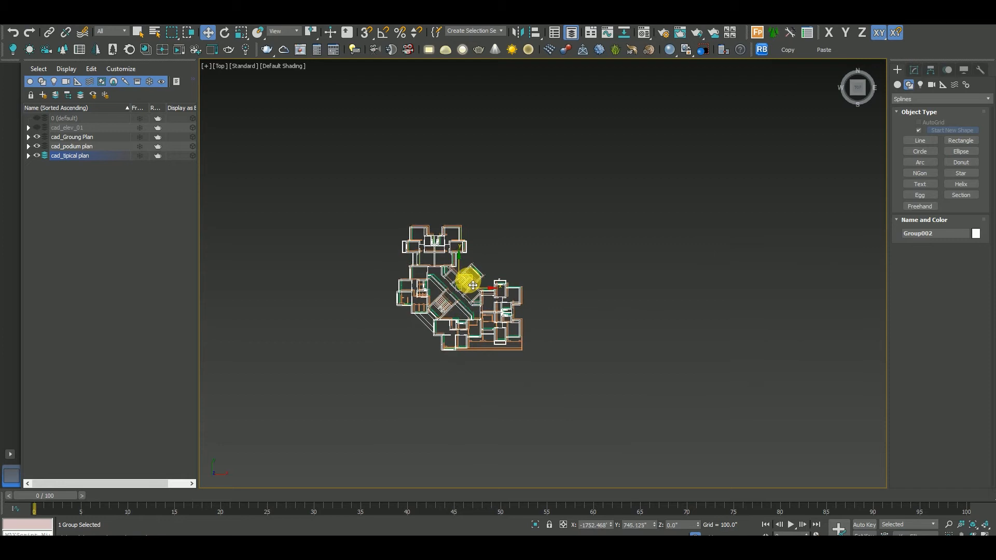
pyautogui.scroll(3, 478, 308)
pyautogui.scroll(9, 488, 276)
pyautogui.scroll(1, 431, 245)
pyautogui.moveTo(432, 245); pyautogui.dragTo(483, 298, button='middle')
pyautogui.scroll(-1, 484, 299)
pyautogui.press('s')
pyautogui.moveTo(538, 340); pyautogui.dragTo(582, 325)
pyautogui.scroll(-12, 540, 267)
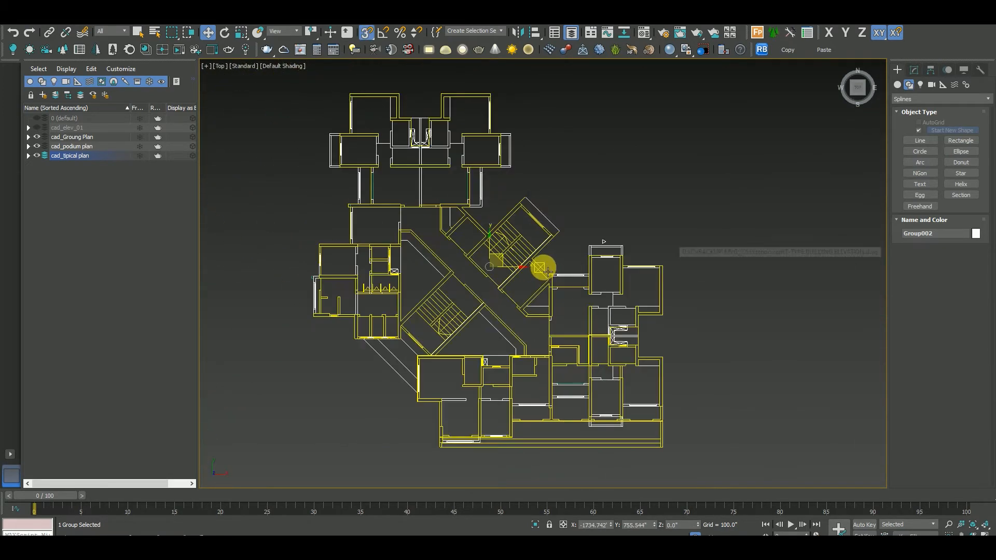
pyautogui.press('s')
pyautogui.click(695, 253)
# Hide the podium and typical plan layers, show cad_elev_01 and move the elevation directly below the ground plan.
pyautogui.click(38, 155)
pyautogui.click(37, 127)
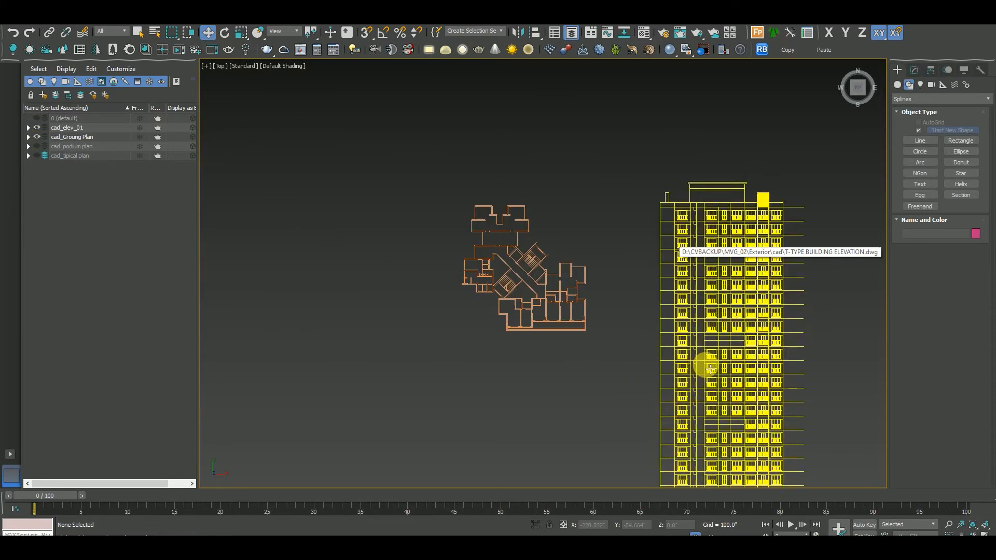
pyautogui.click(704, 363)
pyautogui.scroll(-4, 616, 285)
pyautogui.moveTo(678, 302); pyautogui.dragTo(615, 362)
pyautogui.scroll(5, 610, 342)
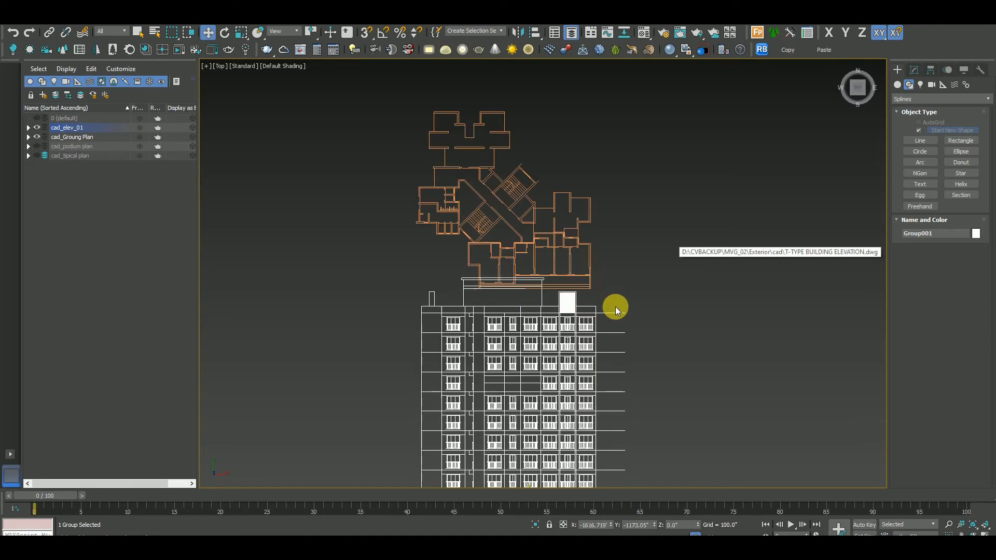
# Show the typical plan instead of the ground plan and snap the elevation's louvred rooftop block corner to the matching balcony corner.
pyautogui.click(38, 138)
pyautogui.click(38, 146)
pyautogui.click(37, 146)
pyautogui.click(37, 156)
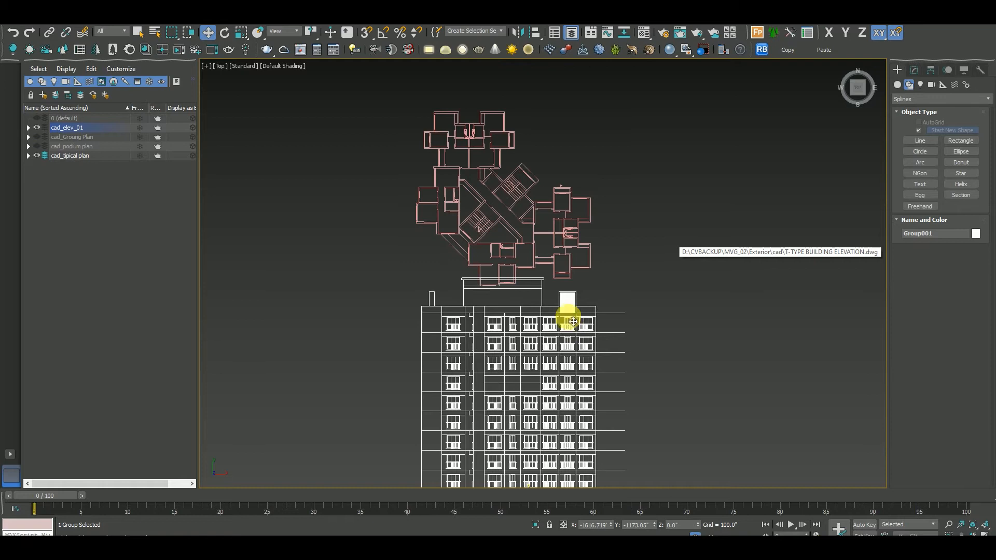
pyautogui.scroll(10, 575, 316)
pyautogui.press('s')
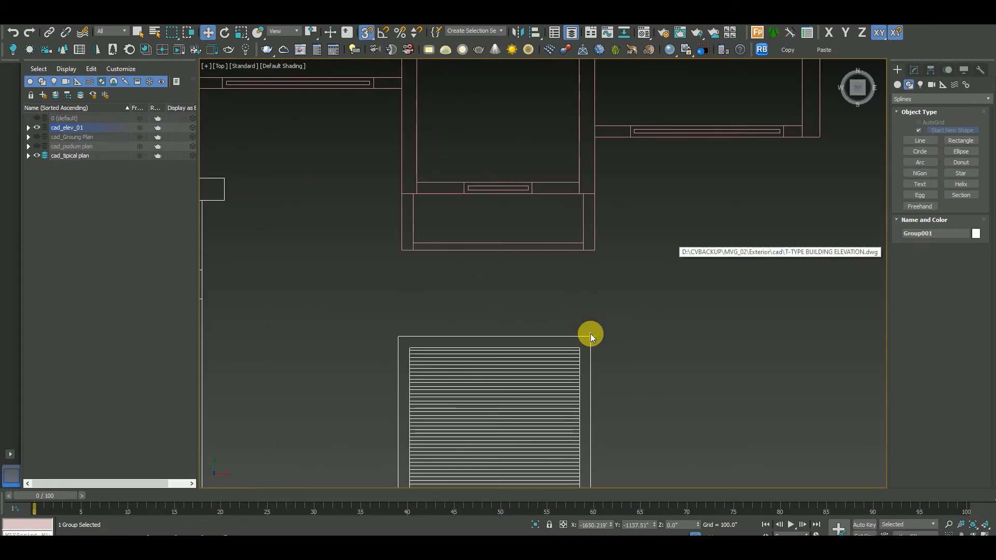
pyautogui.moveTo(595, 342); pyautogui.dragTo(599, 260)
pyautogui.scroll(-10, 599, 259)
pyautogui.press('s')
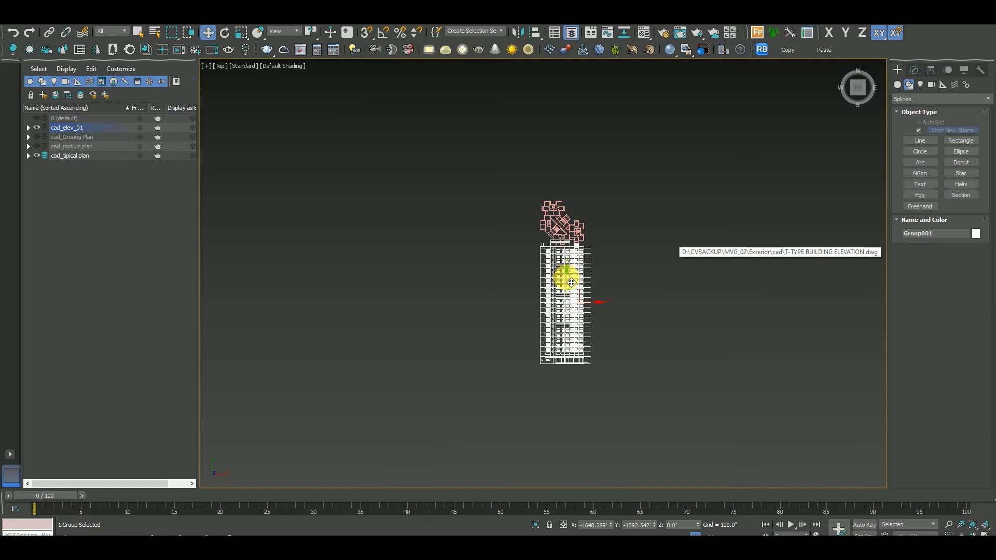
# Move the elevation vertically until it sits just above the typical plan, clear of the plan's linework.
pyautogui.moveTo(573, 285); pyautogui.dragTo(558, 133)
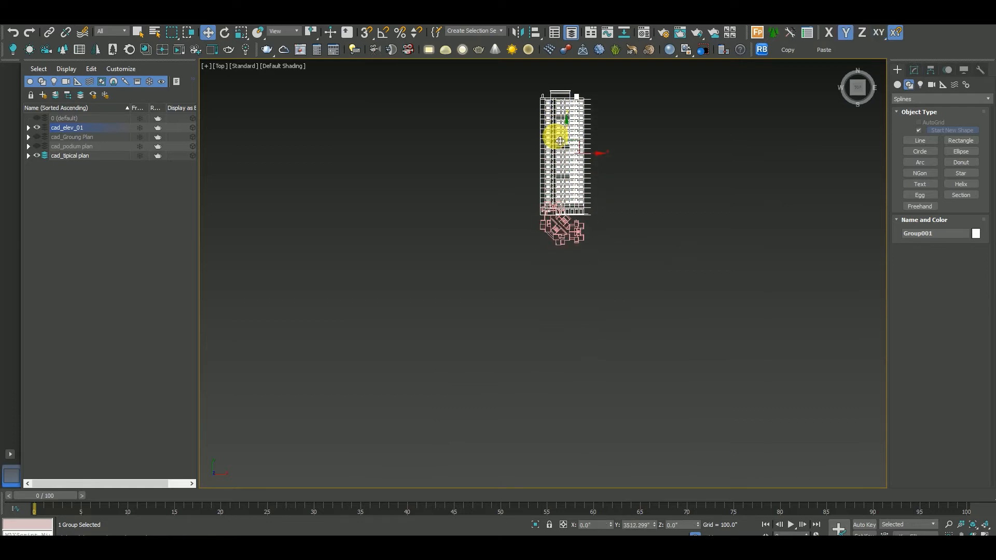
pyautogui.scroll(8, 584, 234)
pyautogui.scroll(-2, 581, 217)
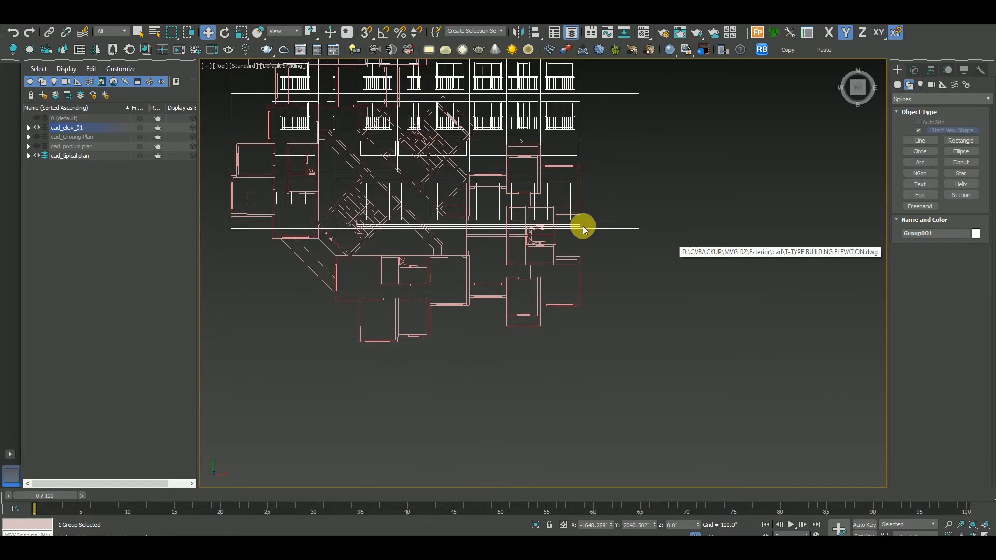
pyautogui.moveTo(581, 208); pyautogui.dragTo(600, 345)
pyautogui.scroll(10, 600, 345)
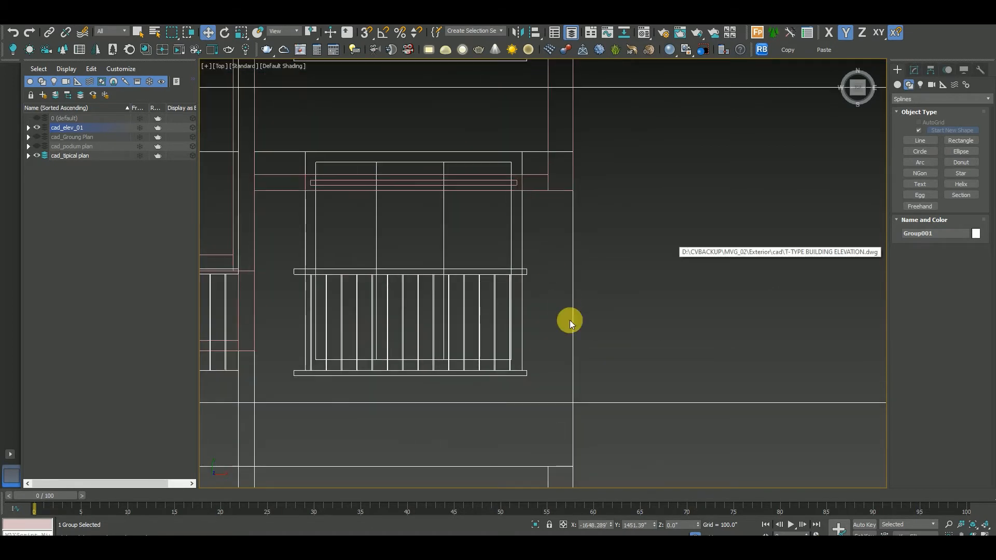
pyautogui.scroll(-20, 572, 322)
pyautogui.moveTo(560, 269); pyautogui.dragTo(546, 166)
# Centre the elevation group's pivot on the object.
pyautogui.click(932, 69)
pyautogui.click(958, 141)
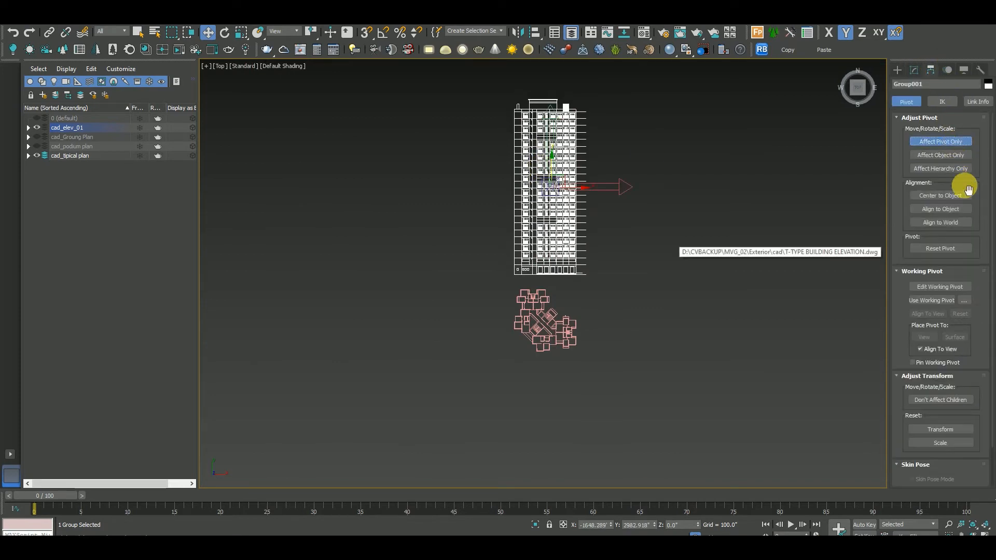
pyautogui.click(960, 196)
pyautogui.click(929, 141)
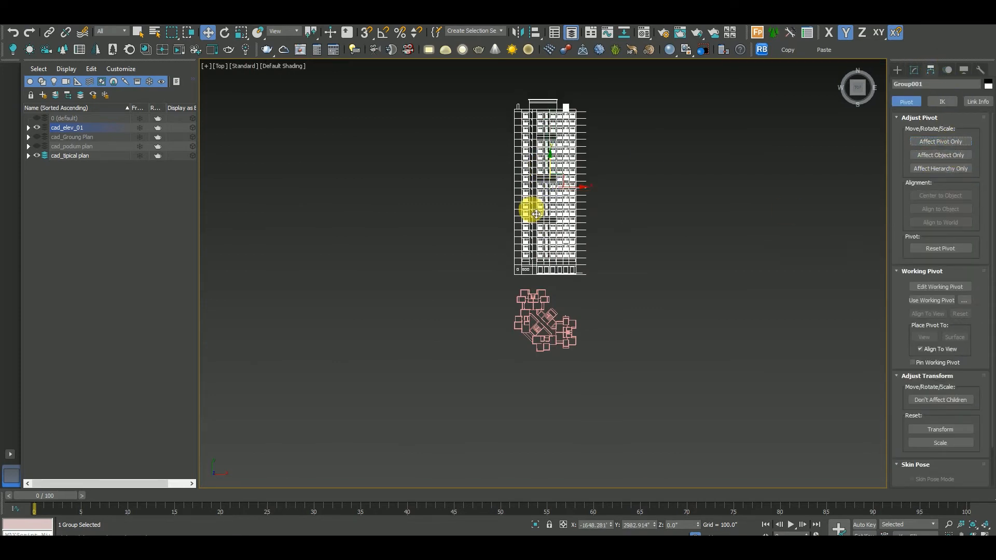
# Move only the elevation group's pivot vertically down and snap it to the building's base line.
pyautogui.scroll(4, 545, 208)
pyautogui.moveTo(605, 231); pyautogui.dragTo(677, 374)
pyautogui.hotkey('ctrl', 'z')
pyautogui.click(933, 144)
pyautogui.moveTo(583, 166); pyautogui.dragTo(686, 430)
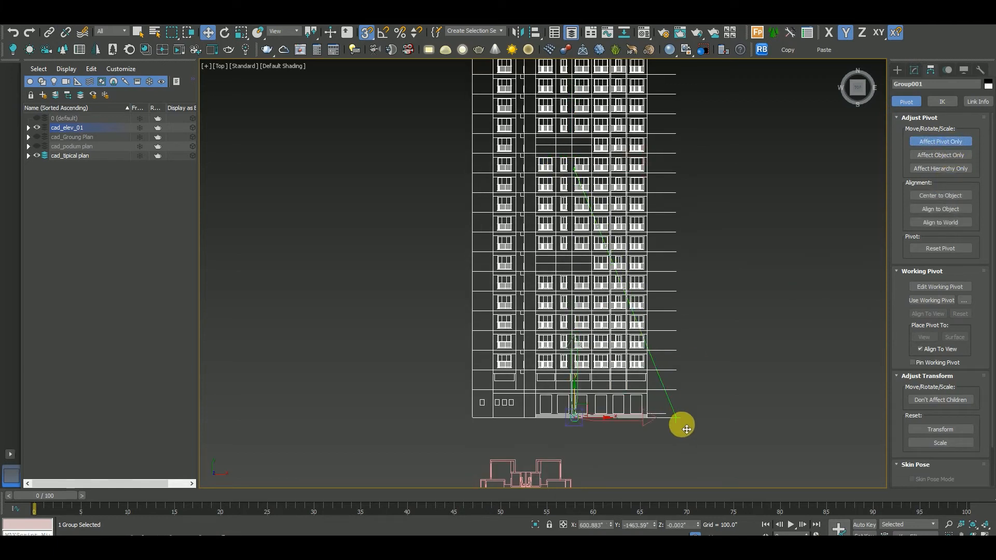
pyautogui.scroll(-4, 683, 427)
pyautogui.click(938, 143)
# Rotate the elevation about the X axis with angle snap so it stands upright, perpendicular to the typical plan.
pyautogui.press('e')
pyautogui.click(948, 146)
pyautogui.click(936, 143)
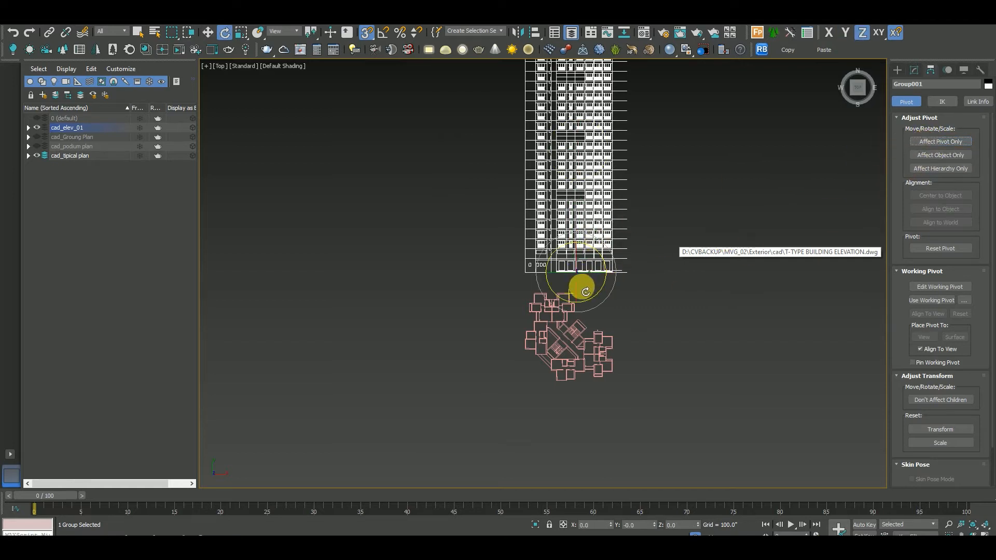
pyautogui.moveTo(577, 286); pyautogui.dragTo(585, 336)
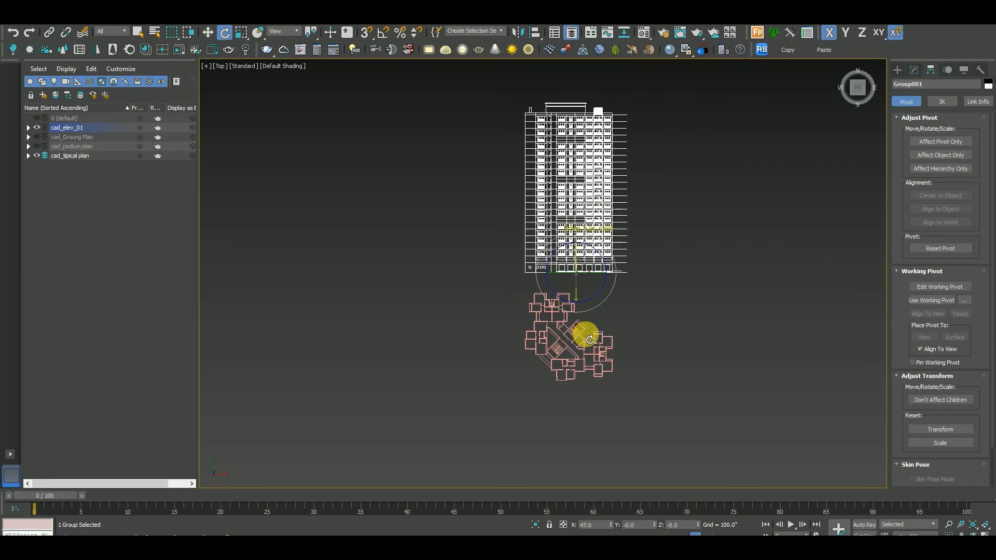
pyautogui.hotkey('ctrl', 'z')
pyautogui.moveTo(579, 299); pyautogui.dragTo(583, 338)
pyautogui.press('w')
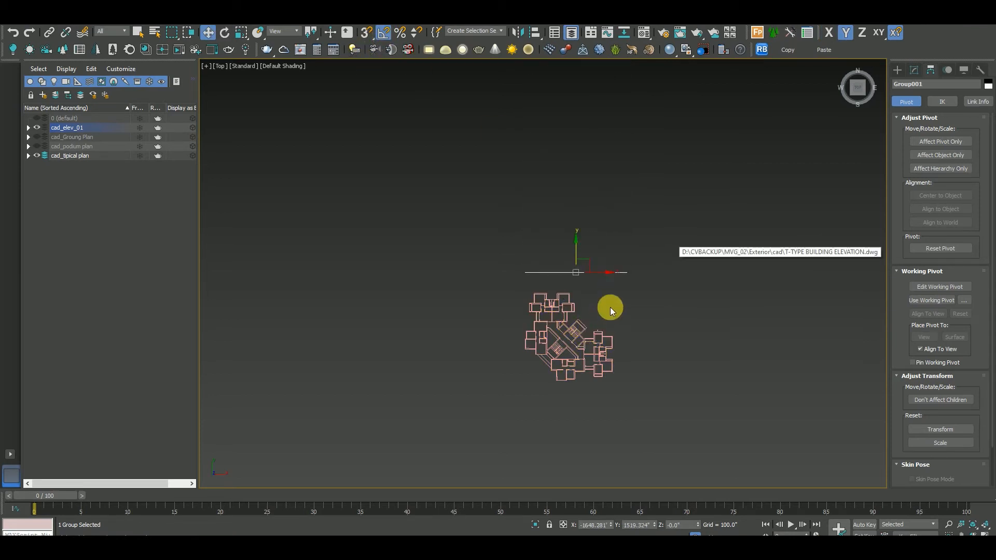
# Deselect the elevation and frame the whole upright drawing in the Front view.
pyautogui.click(667, 295)
pyautogui.scroll(4, 602, 279)
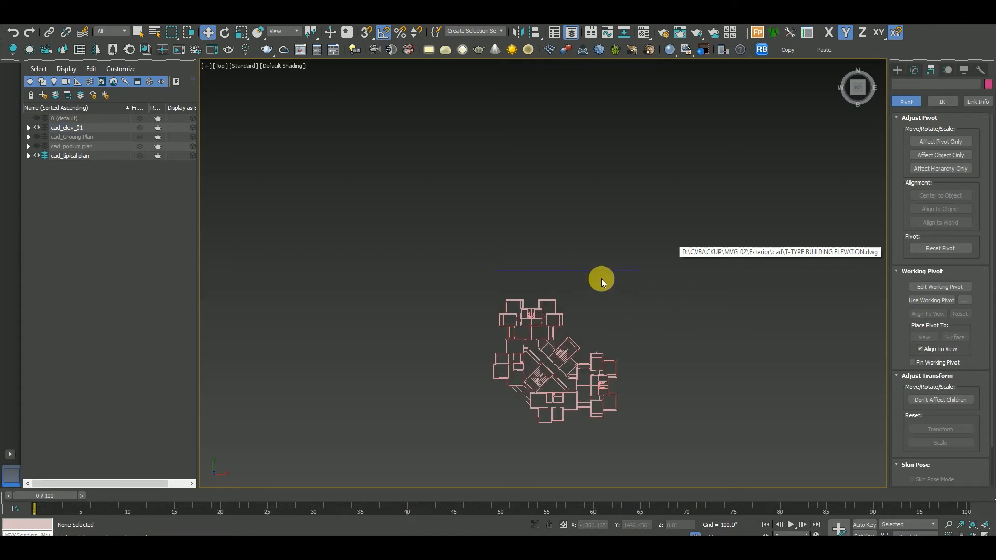
pyautogui.press('f')
pyautogui.press('z')
pyautogui.scroll(4, 580, 387)
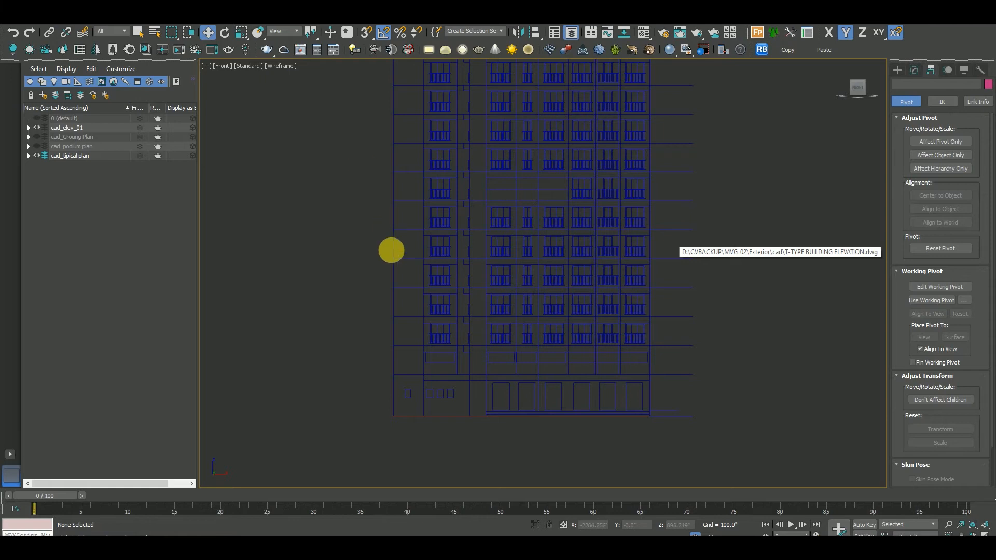
pyautogui.scroll(-5, 392, 250)
# Set the Front view's per-view preferences to 2 Default Lights and the Clay display style.
pyautogui.click(279, 66)
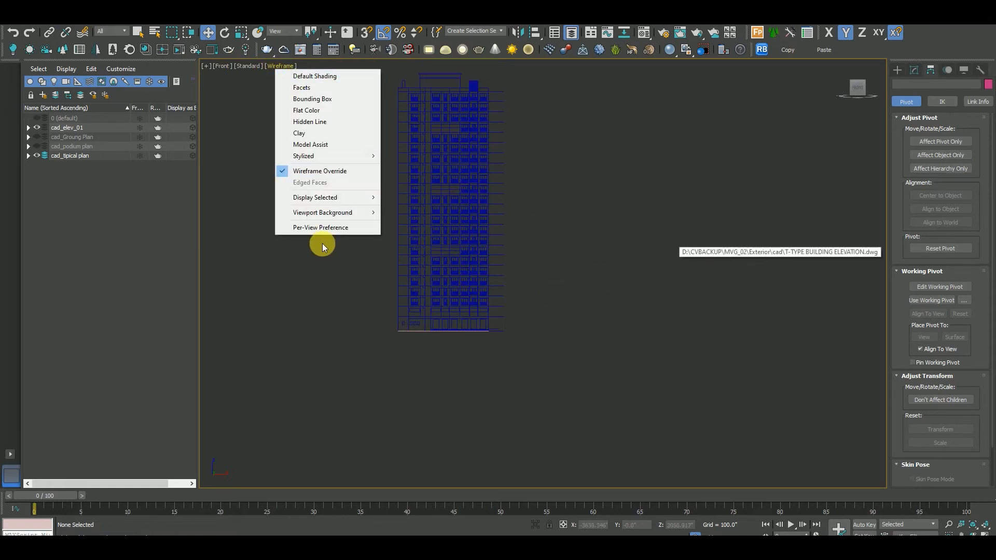
pyautogui.click(322, 228)
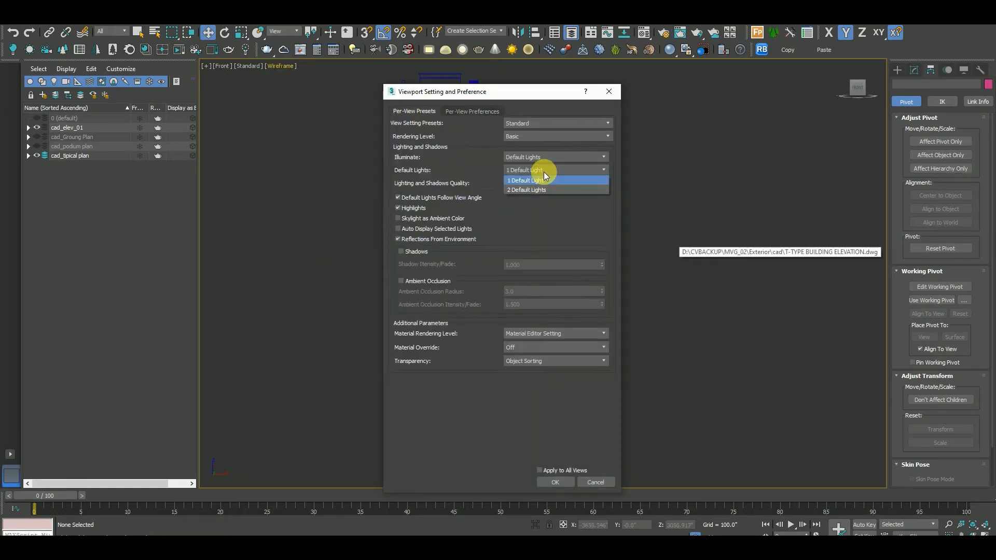
pyautogui.click(542, 189)
pyautogui.click(473, 111)
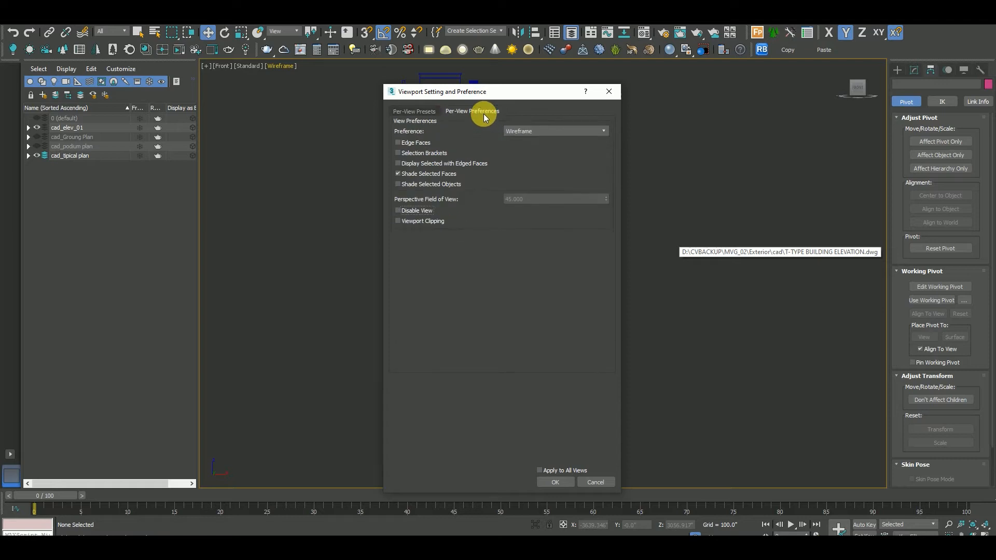
pyautogui.click(545, 133)
pyautogui.click(531, 161)
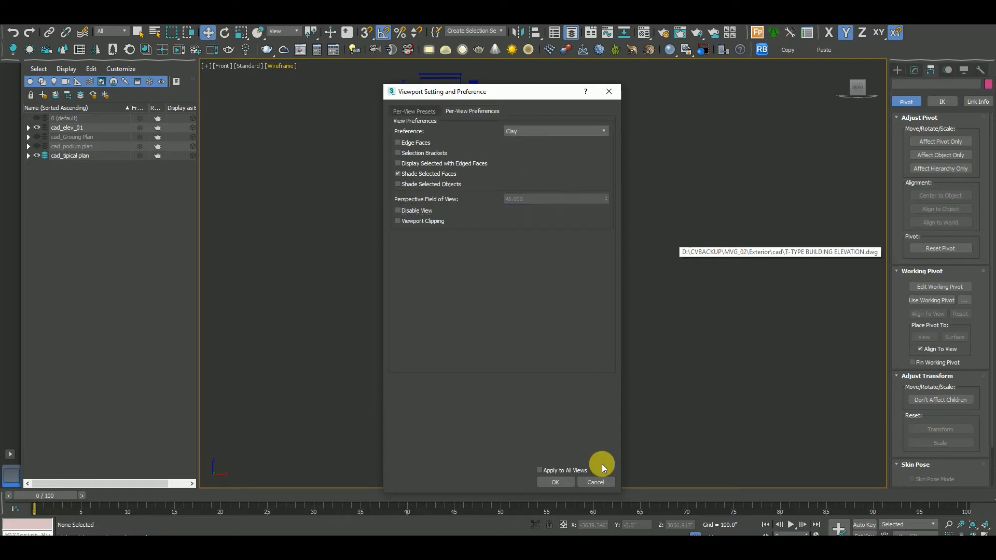
pyautogui.click(555, 482)
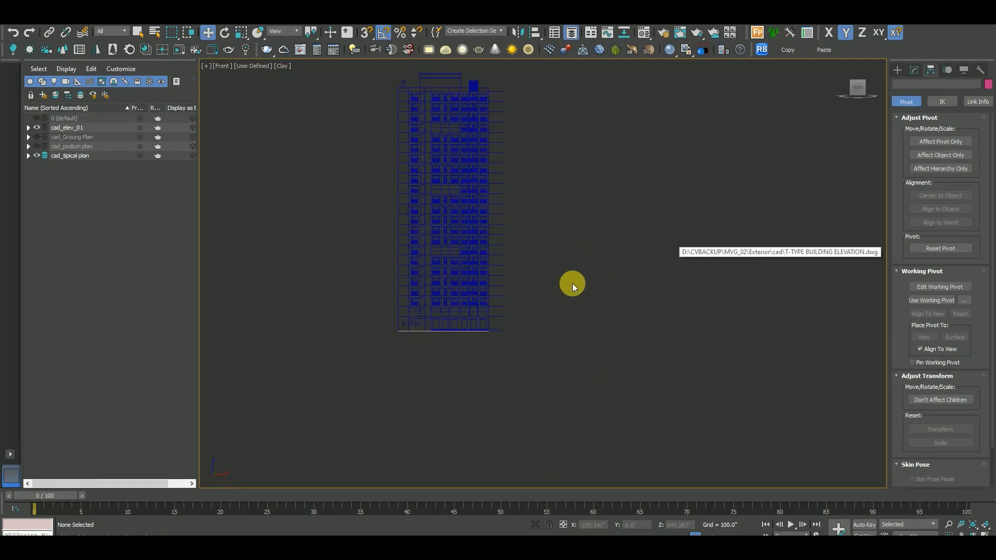
# Start a Rectangle spline with 3D snapping on, focused on the roof corner of the elevation's end bay.
pyautogui.moveTo(404, 87); pyautogui.dragTo(453, 178, button='middle')
pyautogui.scroll(2, 454, 178)
pyautogui.scroll(-1, 632, 209)
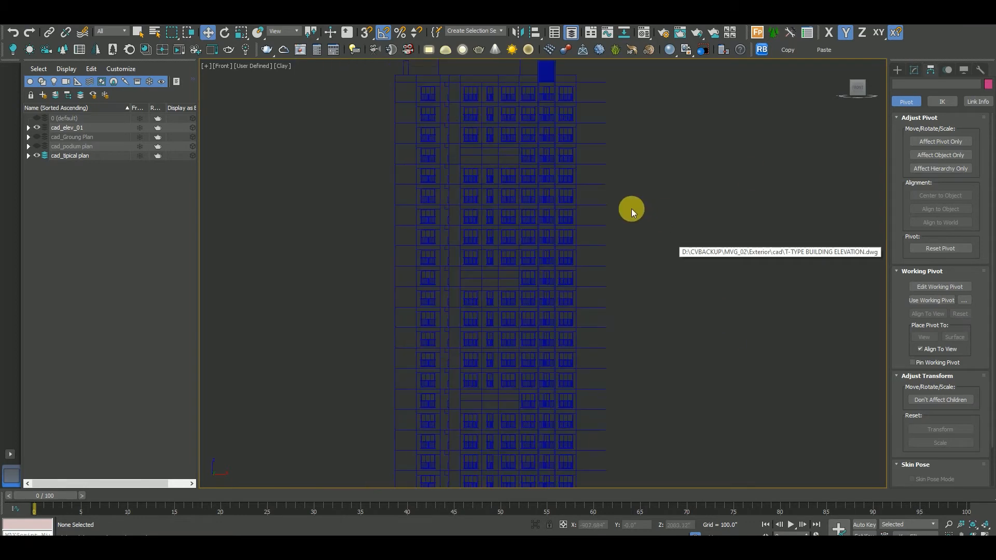
pyautogui.click(898, 71)
pyautogui.click(961, 140)
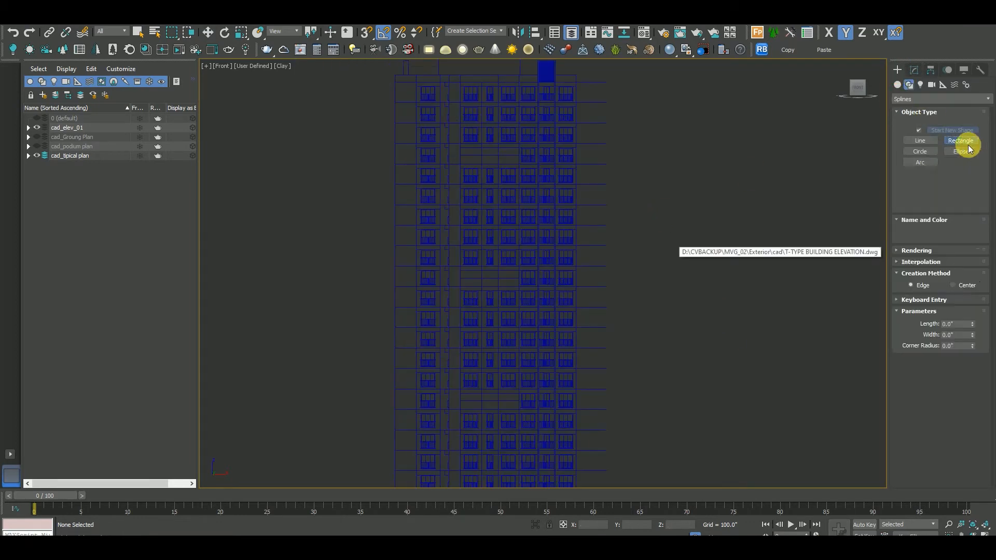
pyautogui.scroll(6, 587, 143)
pyautogui.scroll(4, 608, 186)
pyautogui.press('s')
pyautogui.moveTo(600, 91); pyautogui.dragTo(504, 480)
pyautogui.scroll(-8, 508, 161)
pyautogui.scroll(3, 500, 462)
pyautogui.rightClick(504, 480)
pyautogui.scroll(-5, 507, 334)
pyautogui.scroll(-3, 577, 338)
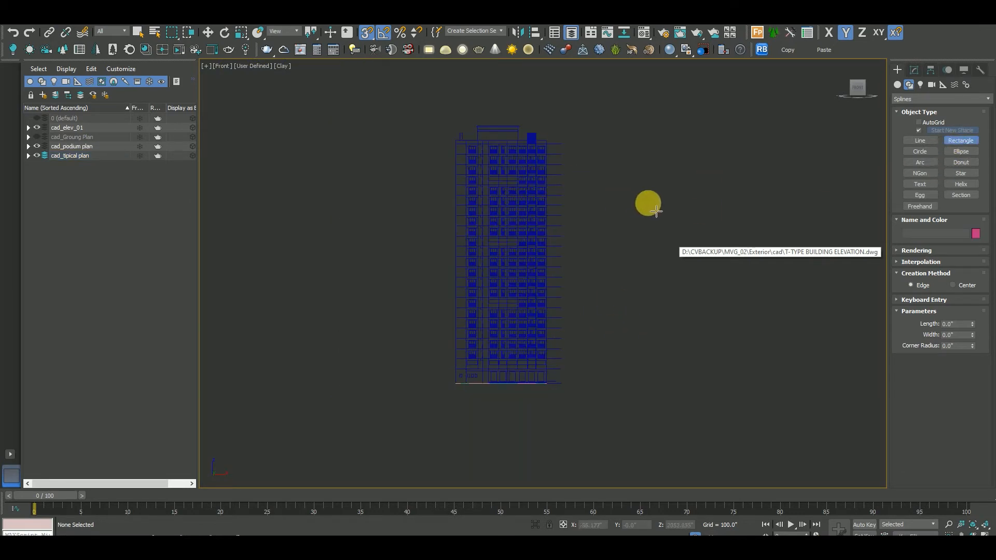
# Draw a snapped rectangle about 1200.8 inches long and 117.3 inches wide over the elevation's end bay and convert it to an editable spline.
pyautogui.scroll(6, 552, 138)
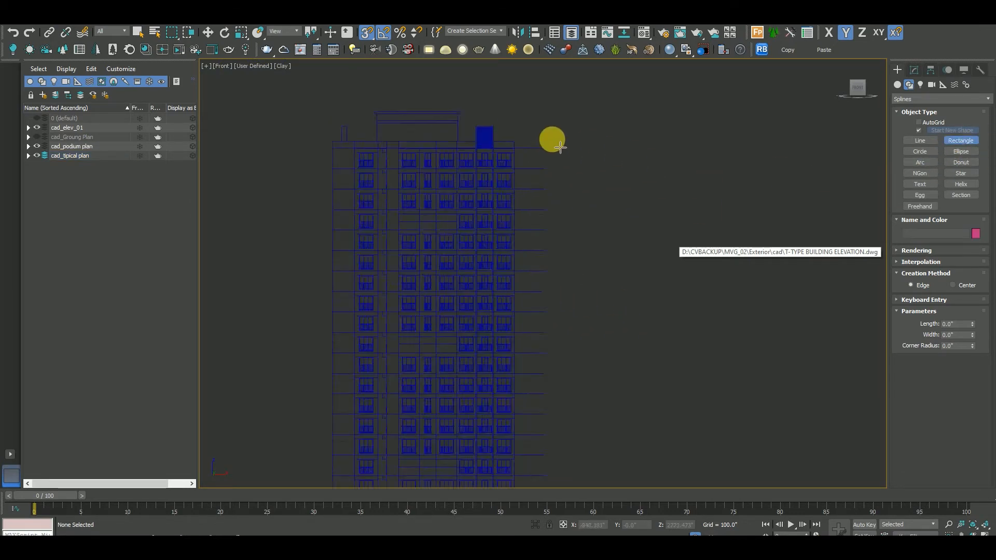
pyautogui.scroll(-7, 450, 239)
pyautogui.moveTo(499, 139); pyautogui.dragTo(453, 407)
pyautogui.scroll(9, 438, 439)
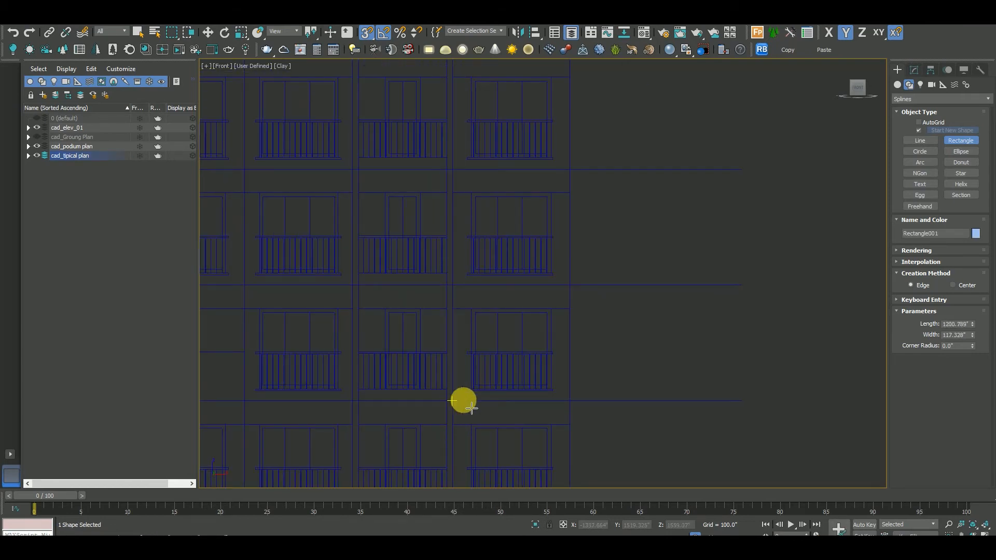
pyautogui.scroll(-4, 526, 255)
pyautogui.press('w')
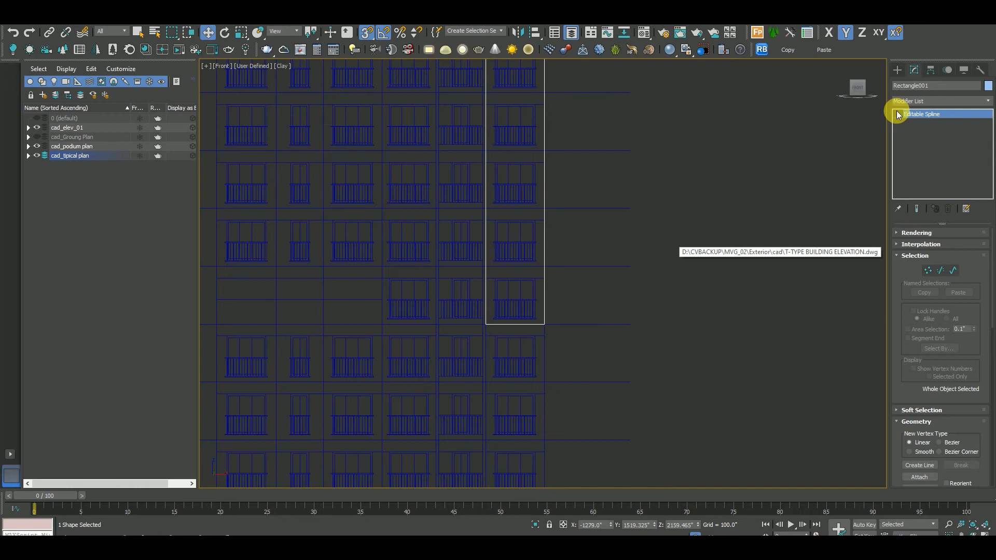
# Create a new layer named 3d_L_type_elev_01.
pyautogui.click(43, 95)
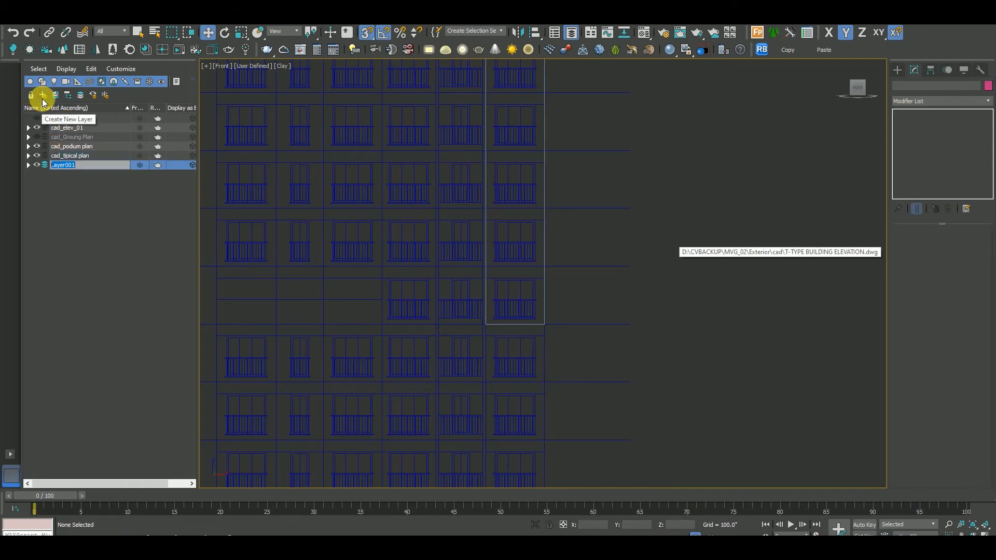
pyautogui.write('3d_L_type_elev_')
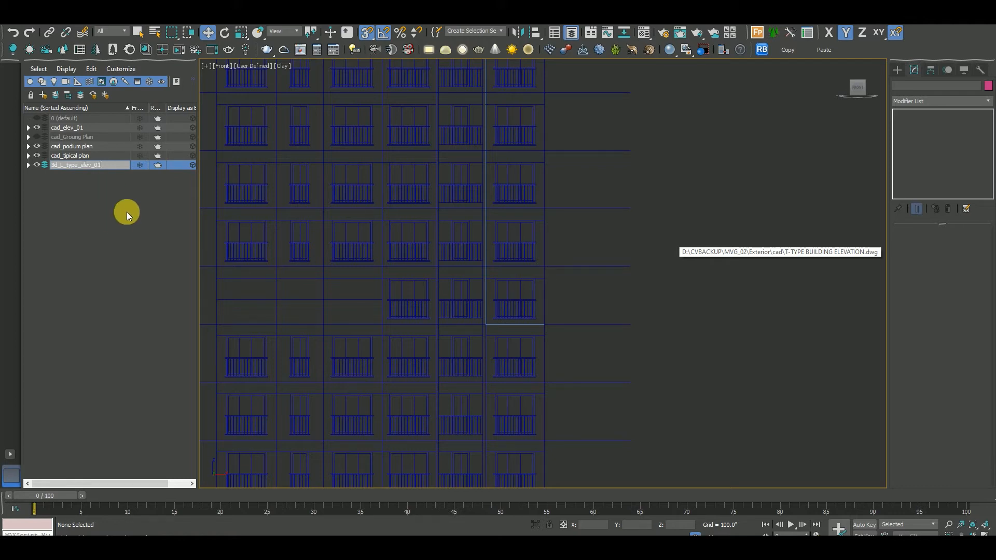
# Select the end-bay rectangle and change the type of all its vertices.
pyautogui.moveTo(507, 272); pyautogui.dragTo(495, 272, button='middle')
pyautogui.scroll(-2, 488, 272)
pyautogui.press('s')
pyautogui.scroll(2, 479, 309)
pyautogui.scroll(5, 482, 311)
pyautogui.click(477, 302)
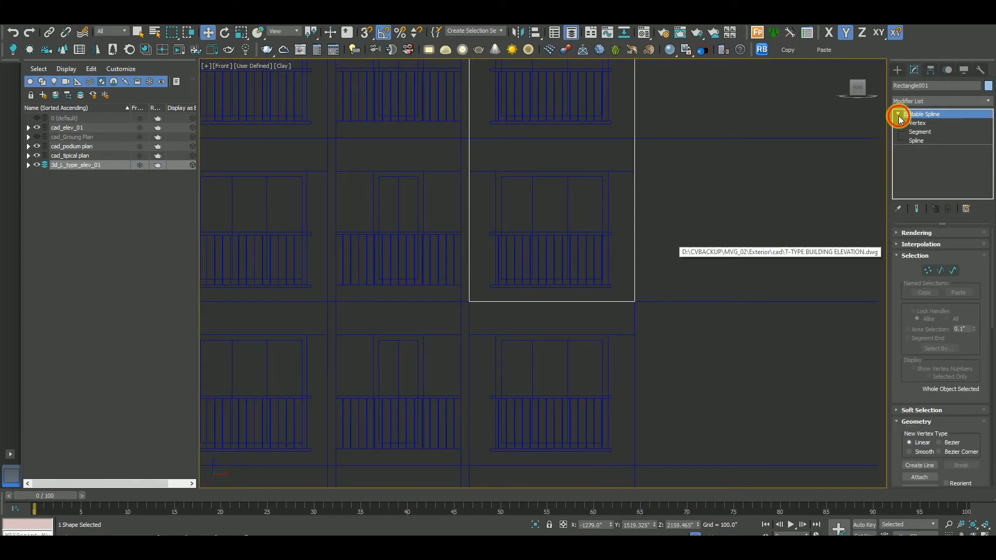
pyautogui.press('1')
pyautogui.scroll(-6, 582, 140)
pyautogui.moveTo(645, 254); pyautogui.dragTo(550, 140)
pyautogui.scroll(-8, 550, 140)
pyautogui.hotkey('ctrl', 'a')
pyautogui.rightClick(571, 203)
pyautogui.click(564, 144)
# Move the rectangle's two lower vertices down and snap them to the line just below the lowest balcony.
pyautogui.moveTo(639, 215); pyautogui.dragTo(545, 174)
pyautogui.scroll(7, 565, 192)
pyautogui.moveTo(539, 111); pyautogui.dragTo(543, 213)
pyautogui.scroll(5, 544, 278)
pyautogui.scroll(-5, 536, 298)
pyautogui.scroll(5, 536, 298)
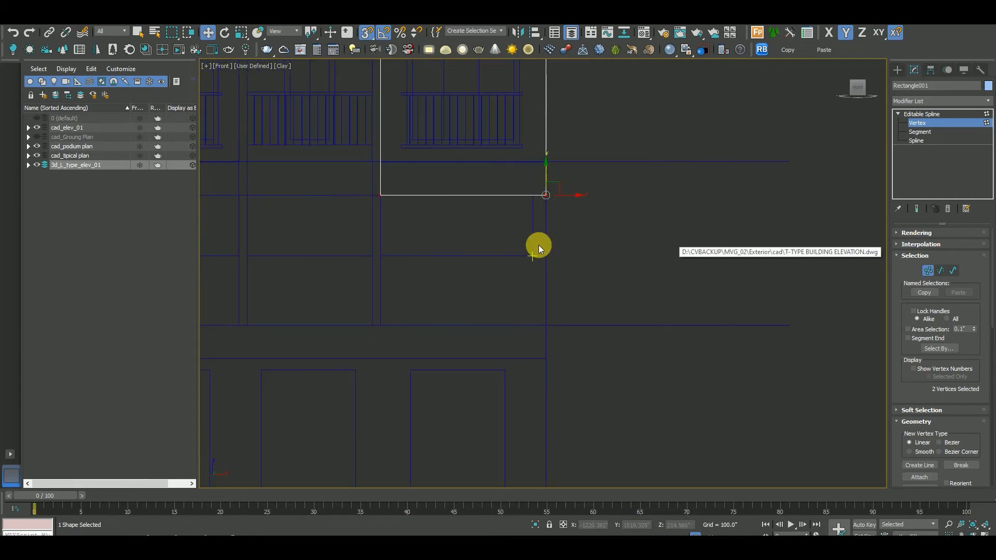
pyautogui.scroll(5, 540, 208)
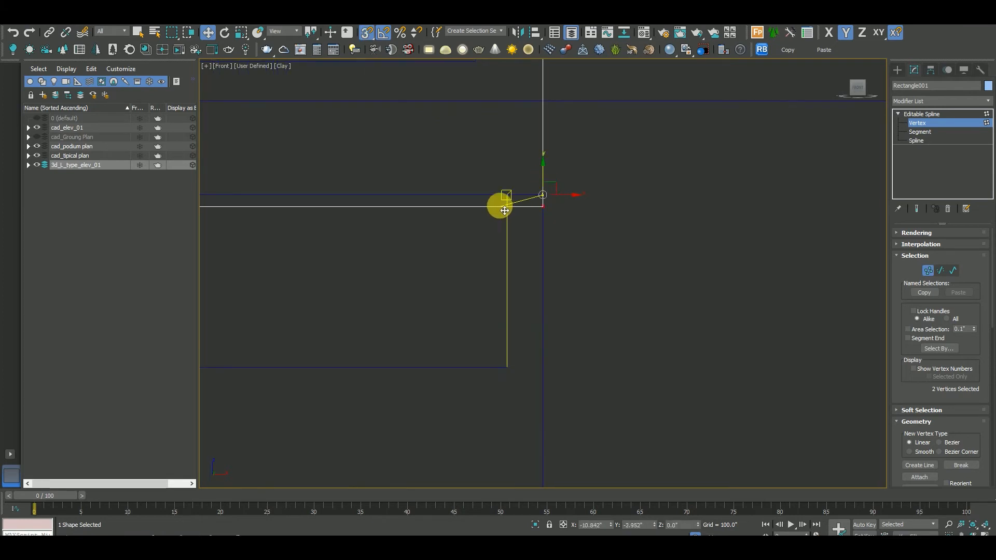
pyautogui.scroll(-5, 534, 227)
# Select the end-bay rectangle's spline and outline it inward with snapping off.
pyautogui.moveTo(534, 227); pyautogui.dragTo(590, 340, button='middle')
pyautogui.scroll(8, 527, 222)
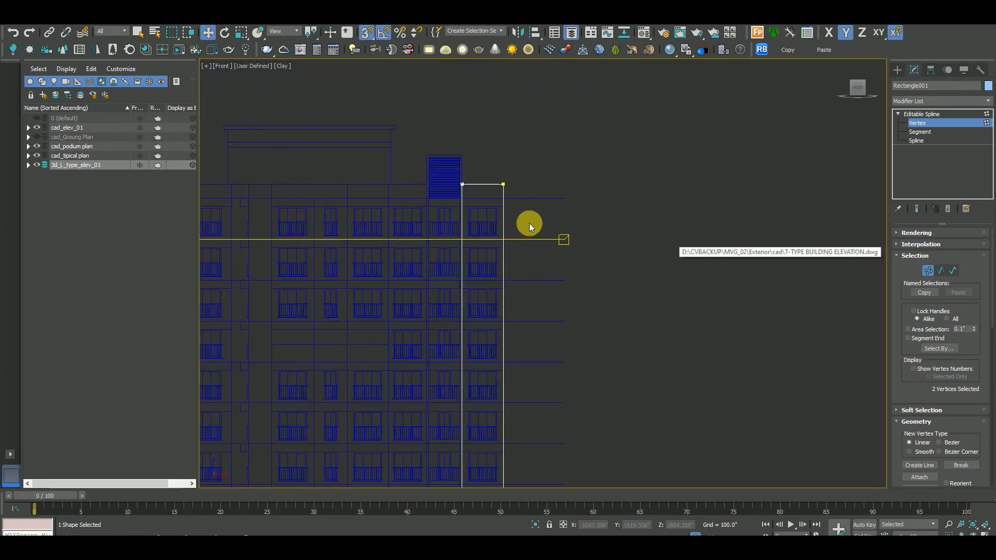
pyautogui.click(920, 140)
pyautogui.moveTo(696, 185); pyautogui.dragTo(586, 270)
pyautogui.scroll(-5, 589, 268)
pyautogui.moveTo(701, 306); pyautogui.dragTo(639, 188, button='middle')
pyautogui.press('s')
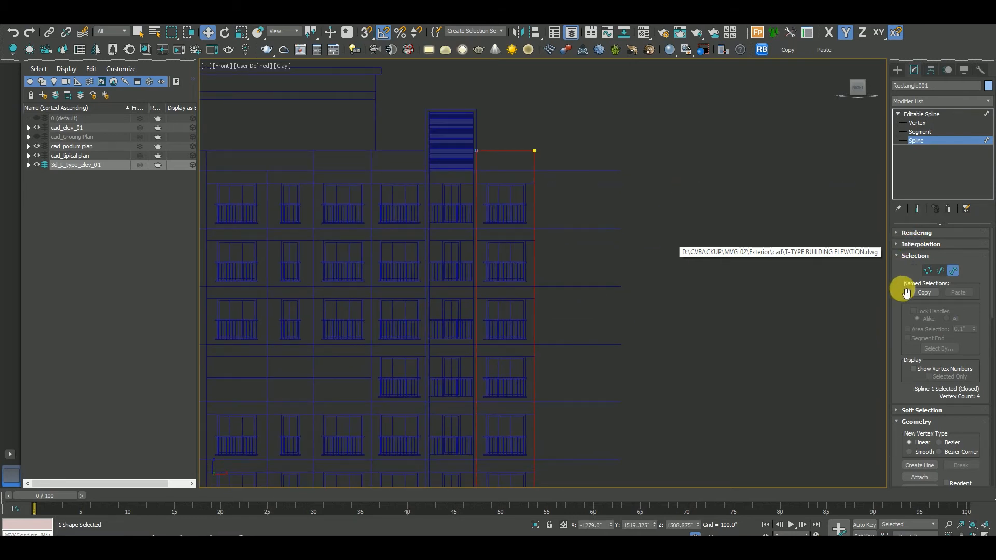
pyautogui.scroll(-10, 903, 275)
pyautogui.click(927, 325)
pyautogui.scroll(4, 534, 162)
pyautogui.moveTo(535, 162); pyautogui.dragTo(530, 148)
# Select the inner outline's upper vertices and move them down to the top-floor window's head.
pyautogui.click(916, 124)
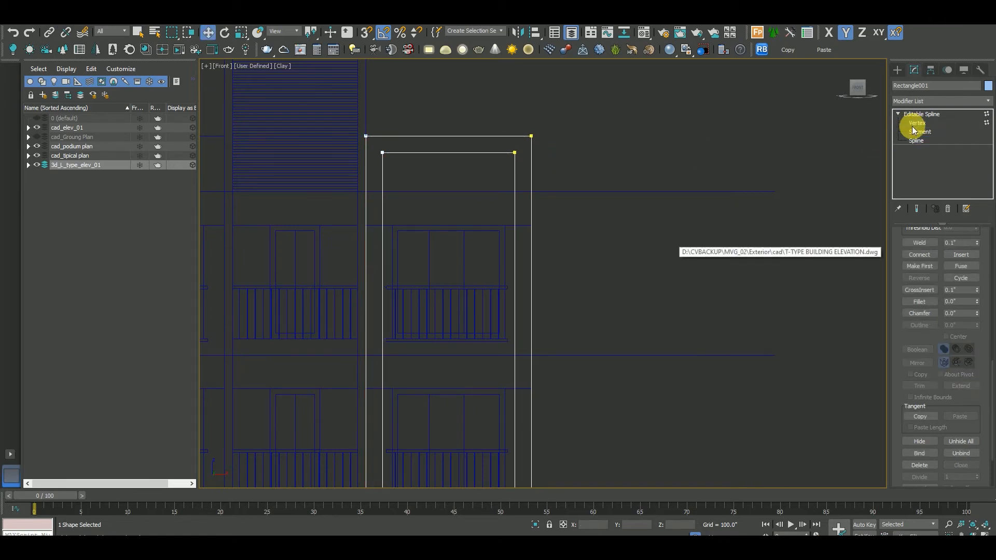
pyautogui.moveTo(605, 182); pyautogui.dragTo(498, 216)
pyautogui.scroll(-5, 495, 213)
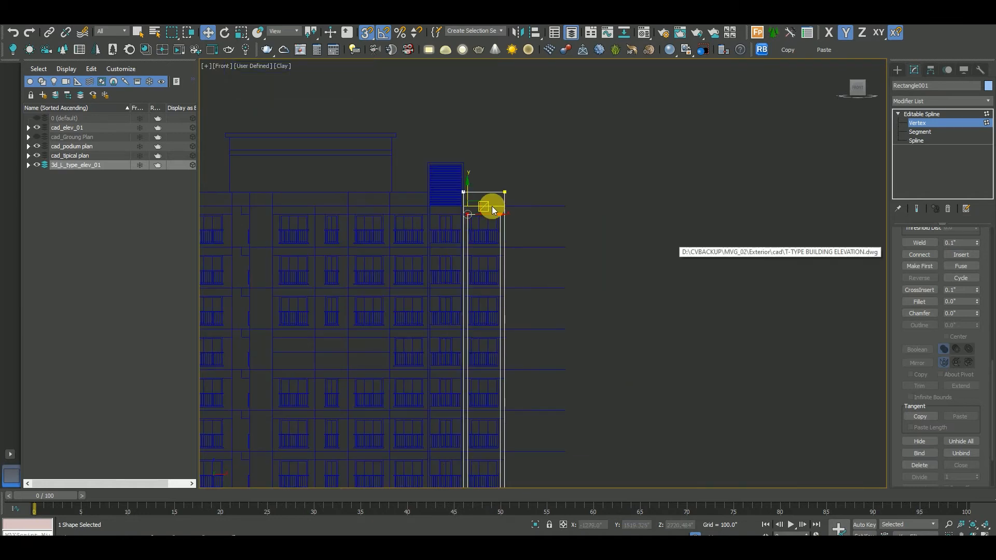
# Select the inner outline's lower vertices and move them up to the foot of the top-floor window.
pyautogui.scroll(-5, 492, 208)
pyautogui.moveTo(516, 377); pyautogui.dragTo(512, 234, button='middle')
pyautogui.scroll(8, 511, 235)
pyautogui.moveTo(466, 270); pyautogui.dragTo(344, 328)
pyautogui.scroll(-8, 475, 335)
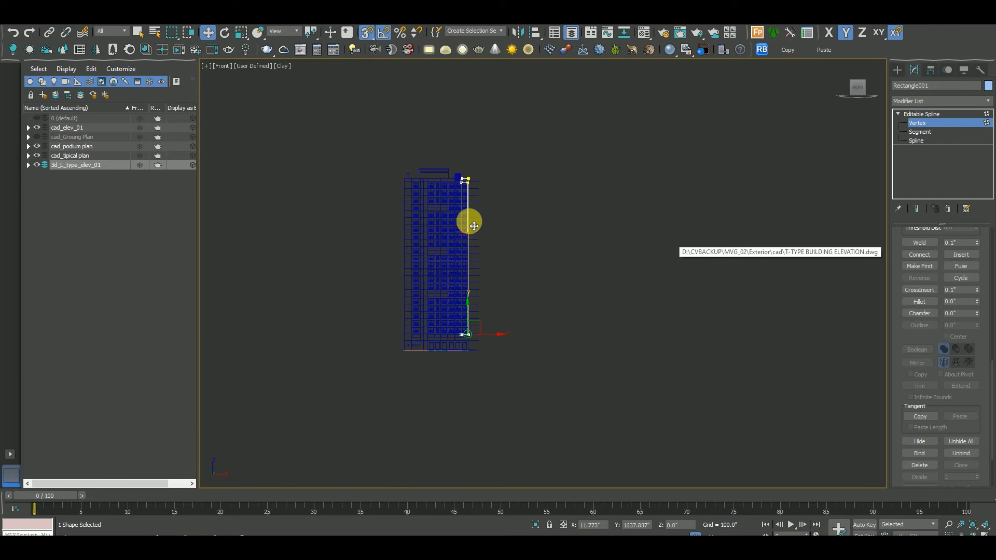
pyautogui.scroll(10, 462, 188)
pyautogui.scroll(2, 441, 266)
pyautogui.moveTo(441, 266); pyautogui.dragTo(441, 365, button='middle')
pyautogui.moveTo(394, 470); pyautogui.dragTo(403, 182)
# Snap the inner outline's sides horizontally to the top-floor window's edges and its lower vertices vertically to the window's bottom line.
pyautogui.scroll(-5, 484, 303)
pyautogui.scroll(2, 430, 342)
pyautogui.scroll(2, 421, 339)
pyautogui.moveTo(368, 328); pyautogui.dragTo(764, 144)
pyautogui.scroll(-3, 398, 333)
pyautogui.scroll(2, 392, 180)
pyautogui.press('F6')
pyautogui.scroll(-5, 564, 180)
pyautogui.scroll(8, 618, 153)
pyautogui.press('F5')
pyautogui.moveTo(620, 149); pyautogui.dragTo(545, 149)
pyautogui.scroll(-6, 571, 172)
pyautogui.scroll(6, 518, 236)
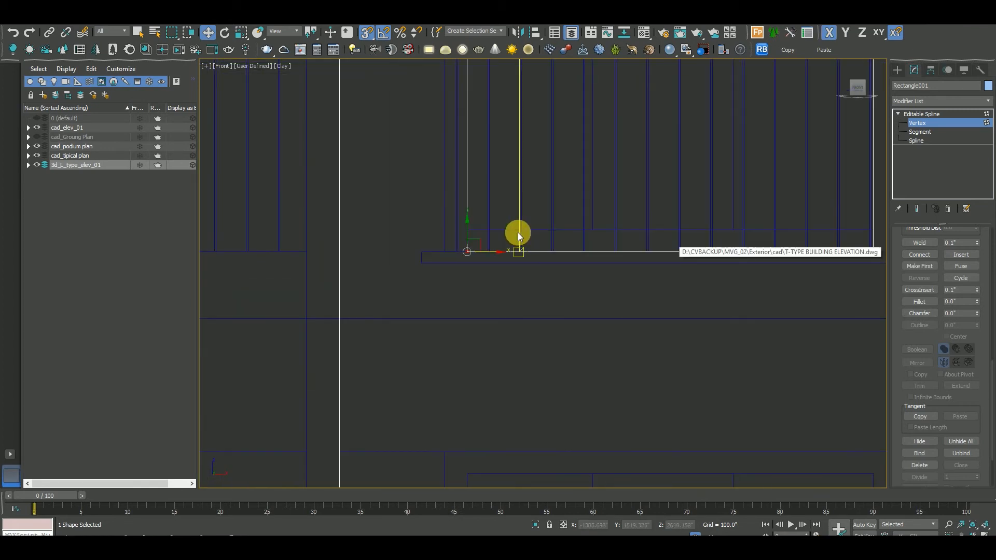
pyautogui.press('F6')
pyautogui.moveTo(471, 242); pyautogui.dragTo(470, 228)
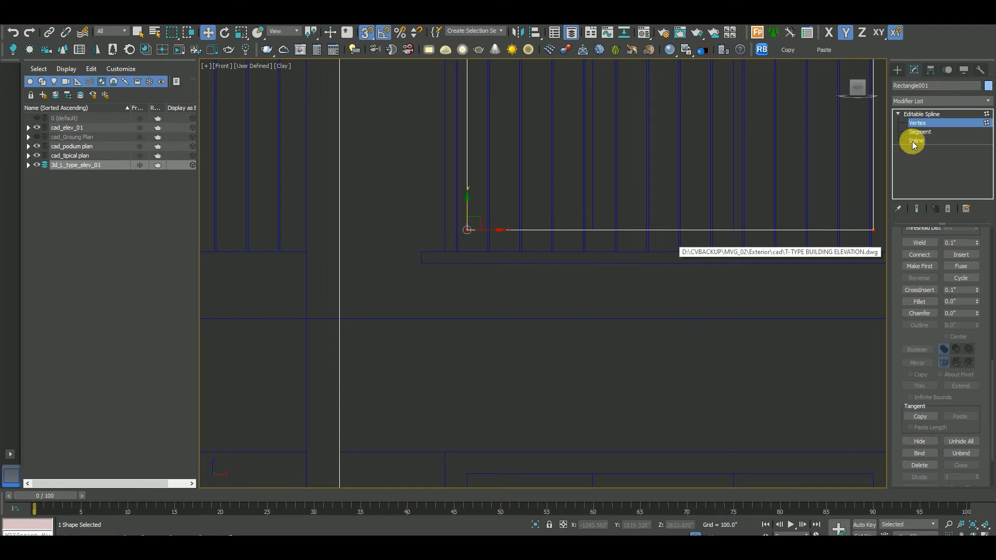
# Copy the top-floor window spline down onto the window one floor below in the end bay.
pyautogui.click(914, 142)
pyautogui.scroll(-6, 596, 289)
pyautogui.press('s')
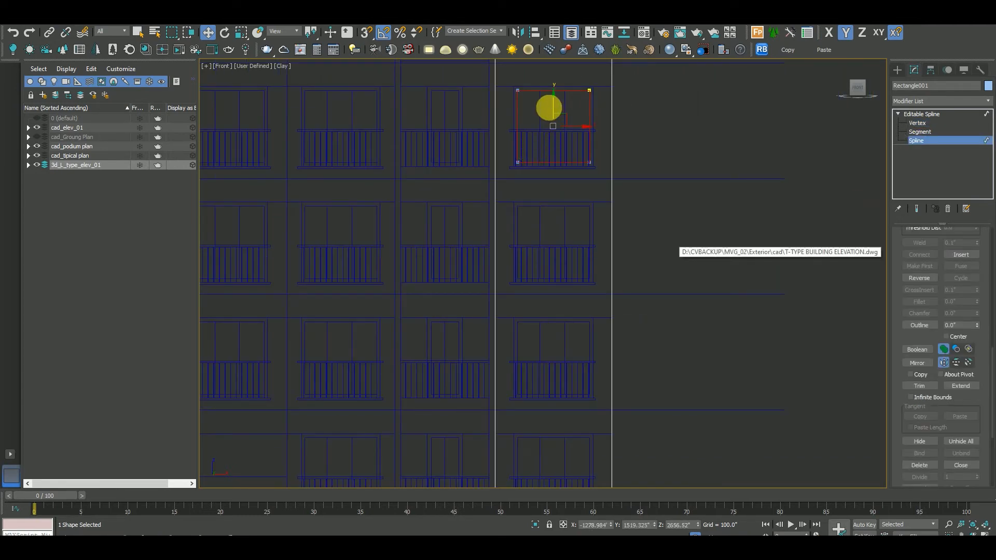
pyautogui.moveTo(561, 112); pyautogui.dragTo(601, 232)
pyautogui.scroll(6, 600, 231)
pyautogui.scroll(-8, 590, 215)
# Select the two window splines, copy them down onto the windows of the next two floors, and deselect the shape.
pyautogui.moveTo(601, 312)
pyautogui.mouseDown()
pyautogui.moveTo(564, 152)
pyautogui.moveTo(594, 303)
pyautogui.mouseUp()
pyautogui.click(571, 167)
pyautogui.scroll(4, 595, 303)
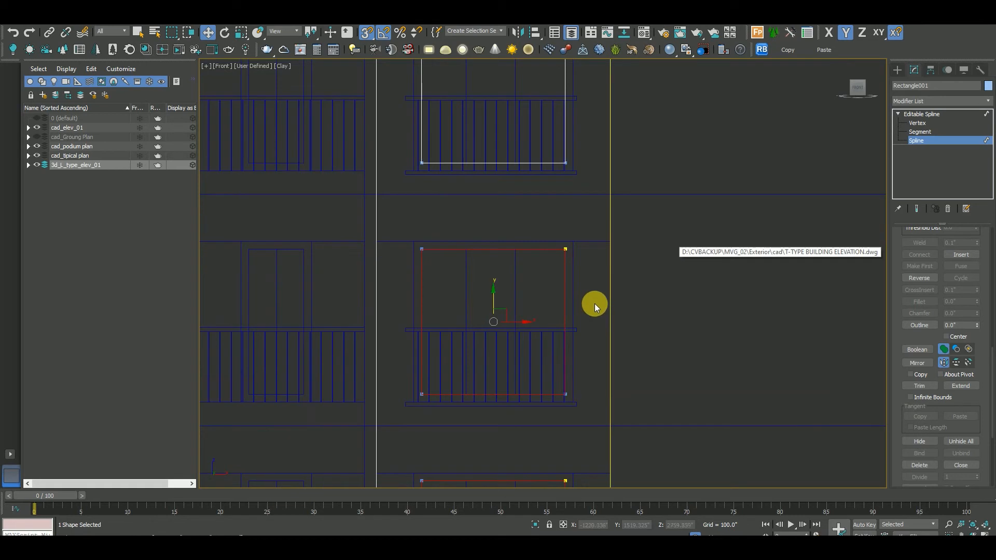
pyautogui.scroll(-6, 574, 151)
pyautogui.moveTo(558, 110); pyautogui.dragTo(552, 69)
pyautogui.moveTo(560, 119); pyautogui.dragTo(552, 216, button='middle')
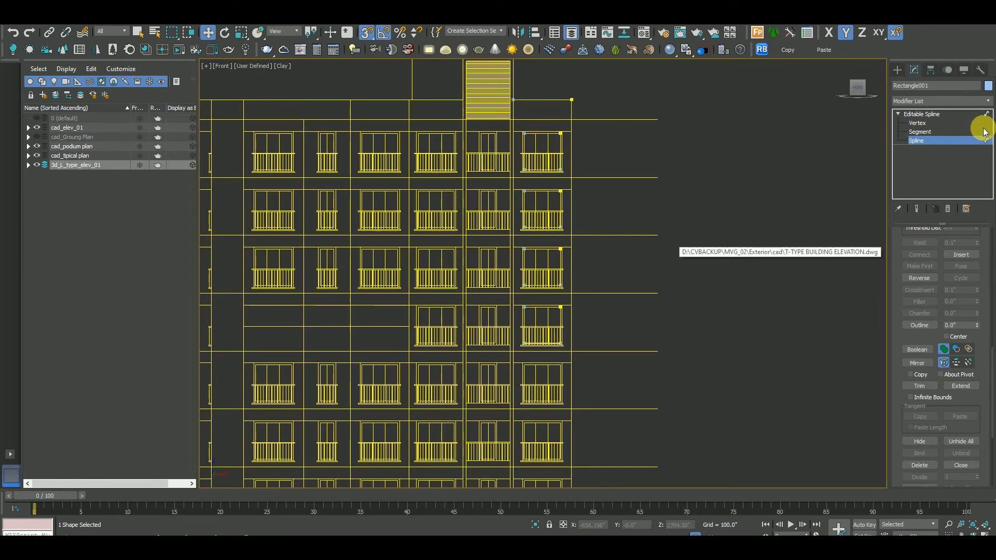
pyautogui.click(734, 147)
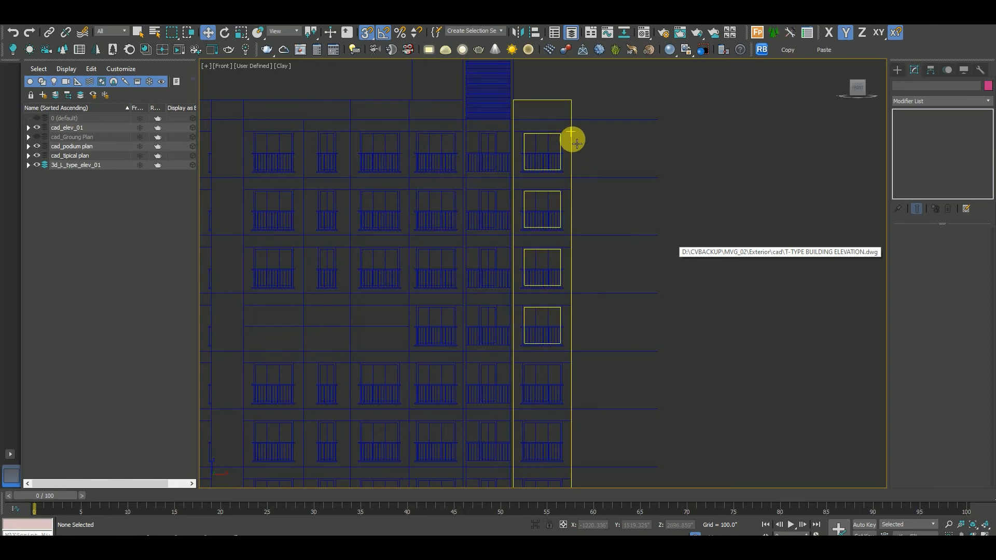
# Select the four window splines of the end-bay shape and copy the group down twice, onto the next eight floors' windows.
pyautogui.click(572, 142)
pyautogui.click(918, 141)
pyautogui.moveTo(543, 373); pyautogui.dragTo(565, 380)
pyautogui.moveTo(575, 350); pyautogui.dragTo(577, 134, button='middle')
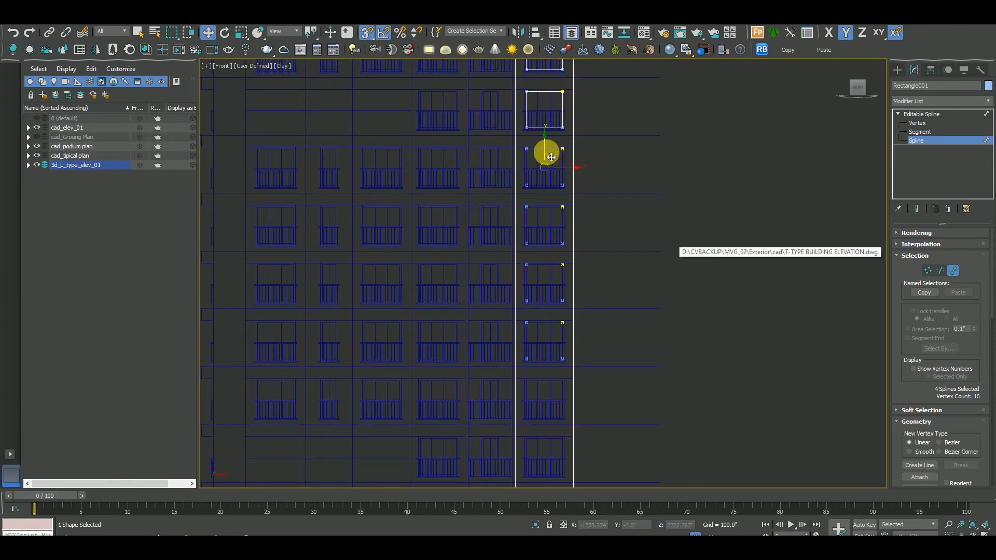
pyautogui.moveTo(571, 306); pyautogui.dragTo(568, 406)
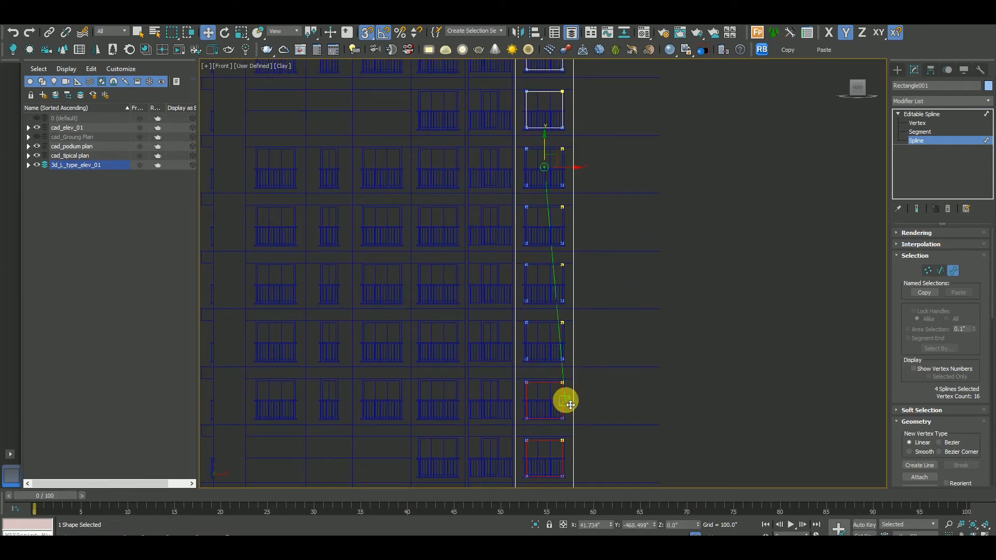
pyautogui.scroll(6, 565, 393)
pyautogui.scroll(-10, 559, 155)
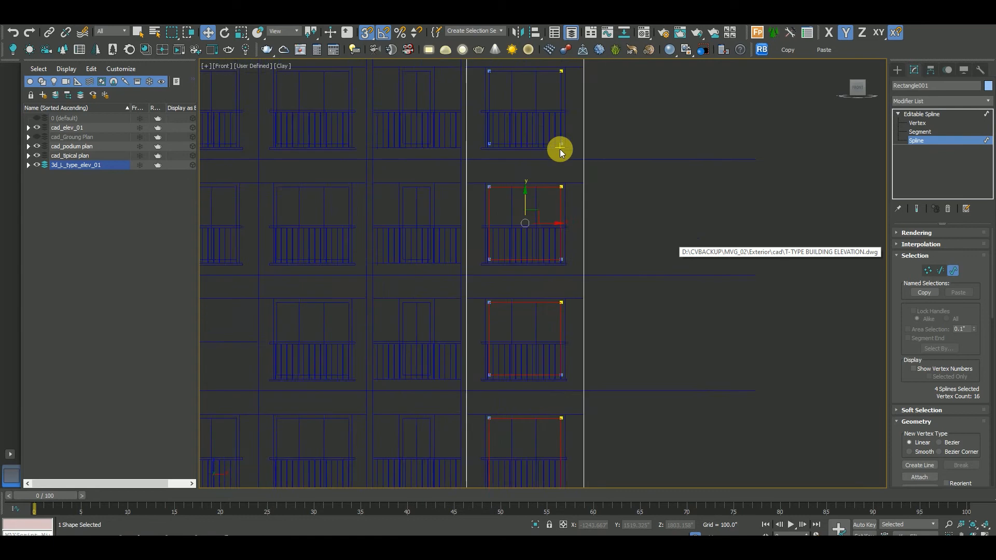
# Continue copying the four-window group down the end bay, snapping it onto the windows of the following eight floors.
pyautogui.moveTo(559, 192); pyautogui.dragTo(567, 316)
pyautogui.scroll(5, 567, 317)
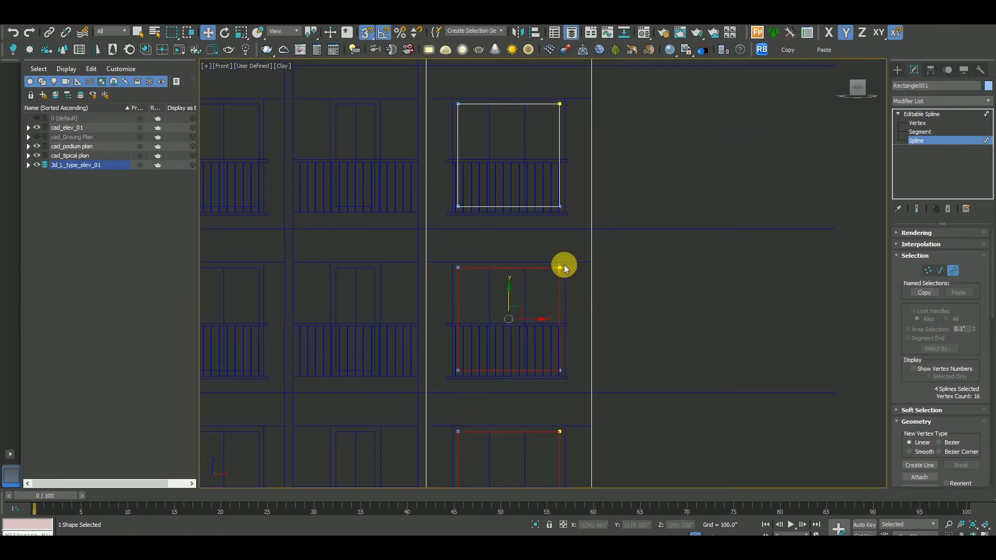
pyautogui.scroll(-8, 565, 307)
pyautogui.scroll(4, 518, 195)
pyautogui.scroll(-3, 534, 325)
pyautogui.moveTo(534, 133); pyautogui.dragTo(536, 296)
pyautogui.scroll(5, 539, 294)
pyautogui.scroll(2, 538, 238)
pyautogui.scroll(-7, 537, 238)
pyautogui.scroll(5, 535, 418)
# Copy a single window spline down onto the end bay's lowest window and leave spline editing.
pyautogui.click(485, 219)
pyautogui.keyDown('shift'); pyautogui.moveTo(496, 232); pyautogui.dragTo(549, 410); pyautogui.keyUp('shift')
pyautogui.scroll(3, 545, 363)
pyautogui.scroll(-6, 597, 281)
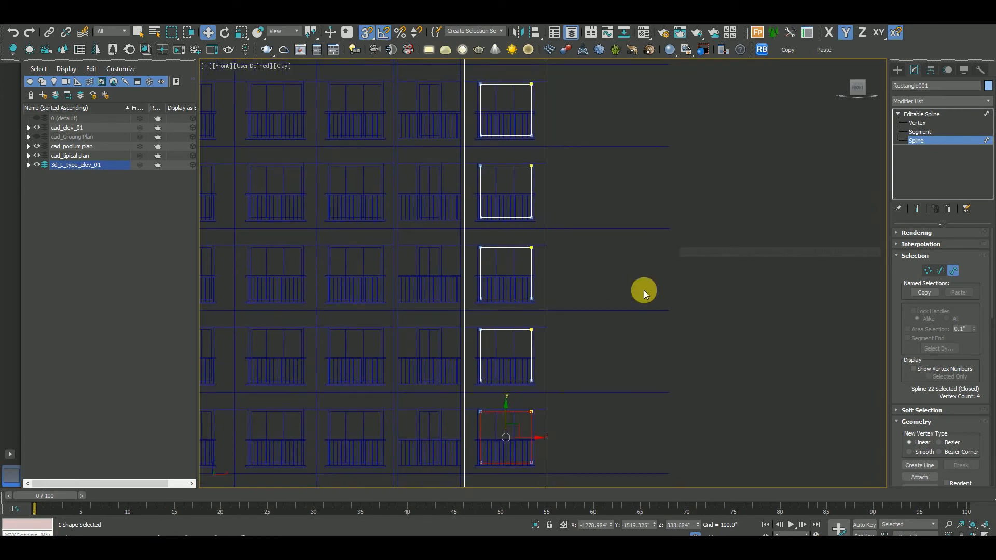
pyautogui.scroll(5, 543, 462)
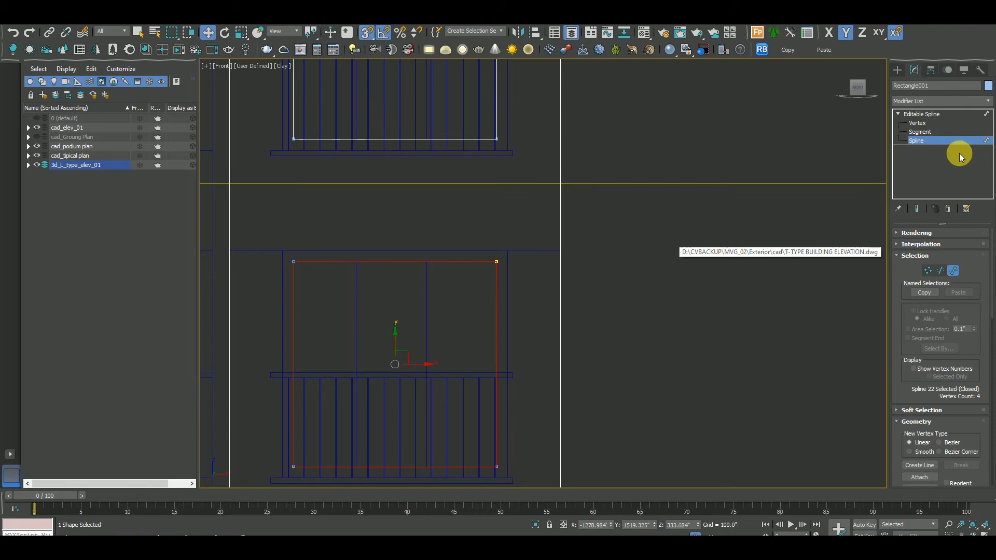
pyautogui.click(921, 114)
# In the top view, move the end-bay shape along Y and snap it to the outer face of the plan's front wall.
pyautogui.scroll(-8, 595, 269)
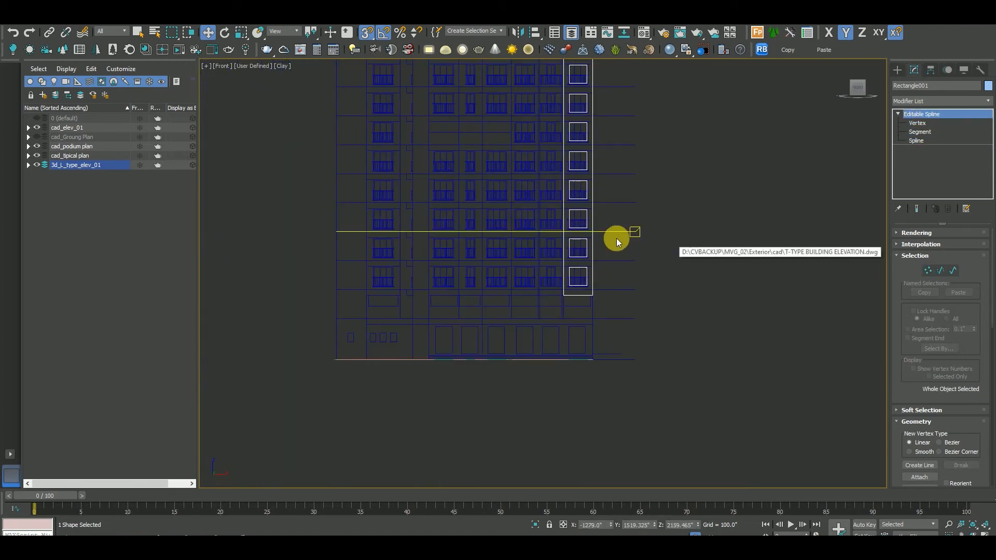
pyautogui.press('t')
pyautogui.scroll(4, 611, 283)
pyautogui.scroll(-5, 596, 309)
pyautogui.scroll(4, 570, 275)
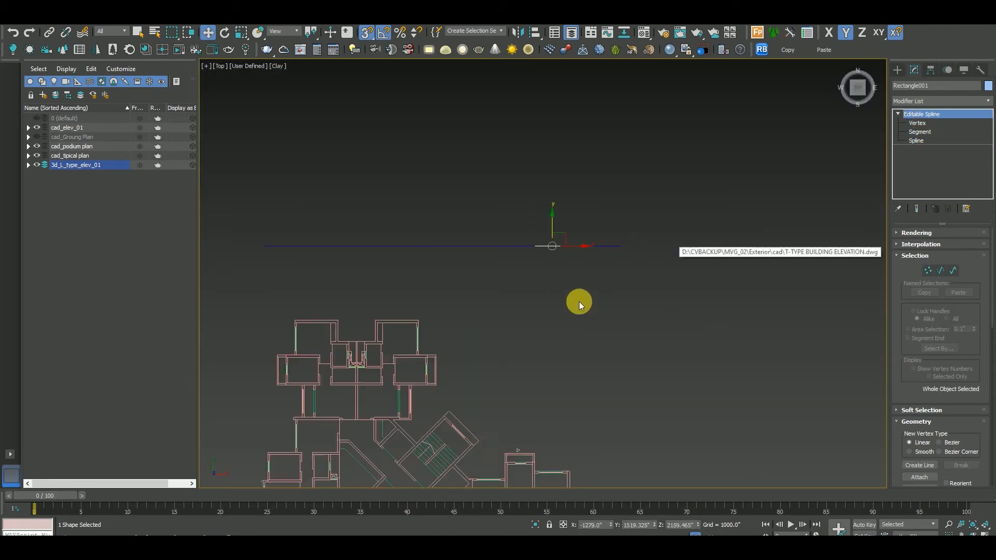
pyautogui.scroll(-4, 578, 301)
pyautogui.scroll(8, 571, 358)
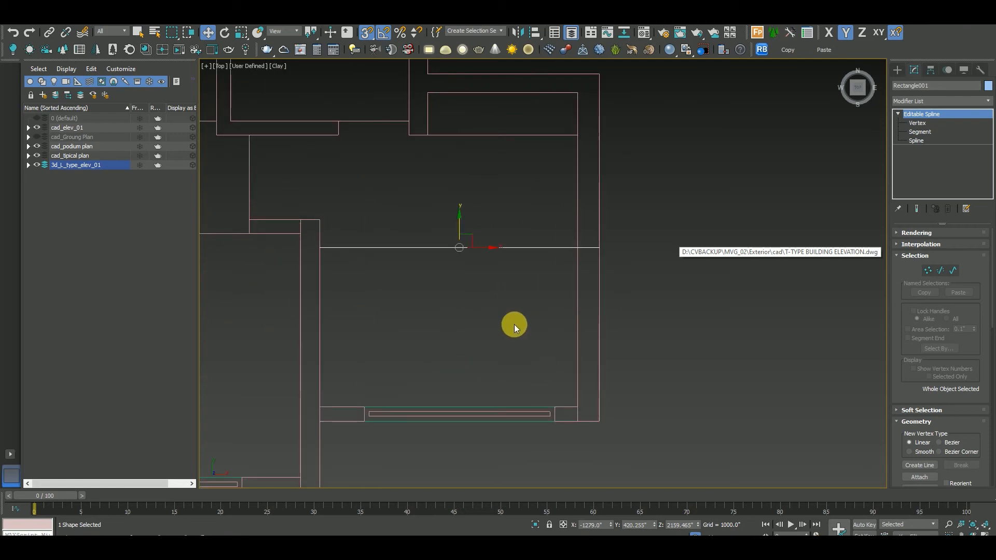
pyautogui.moveTo(465, 240); pyautogui.dragTo(596, 413)
pyautogui.click(943, 100)
pyautogui.press('e')
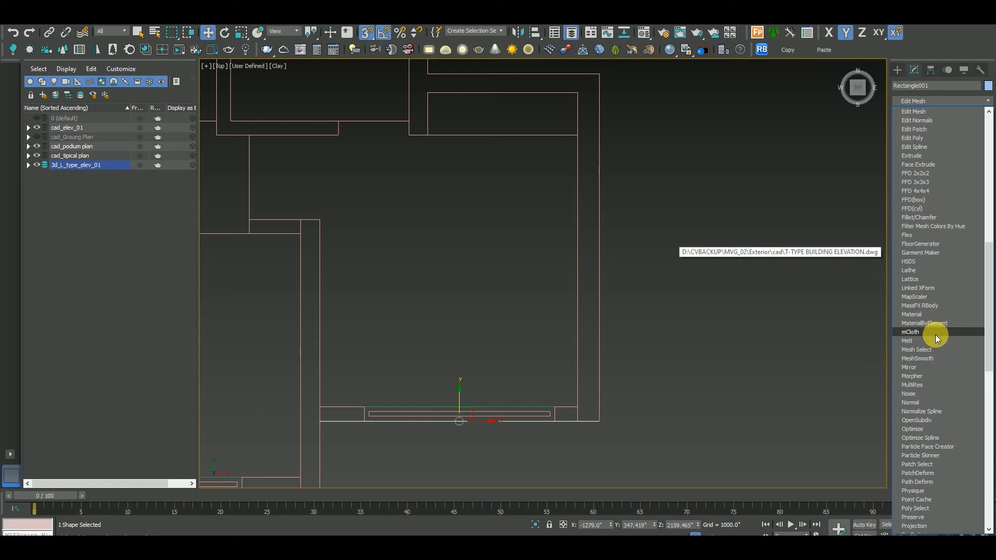
pyautogui.scroll(-5, 658, 348)
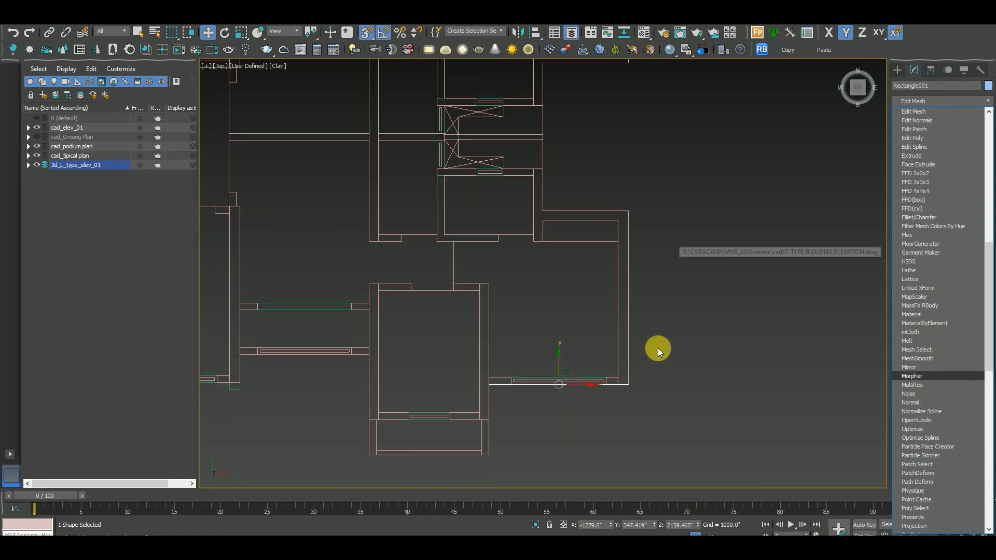
pyautogui.click(934, 101)
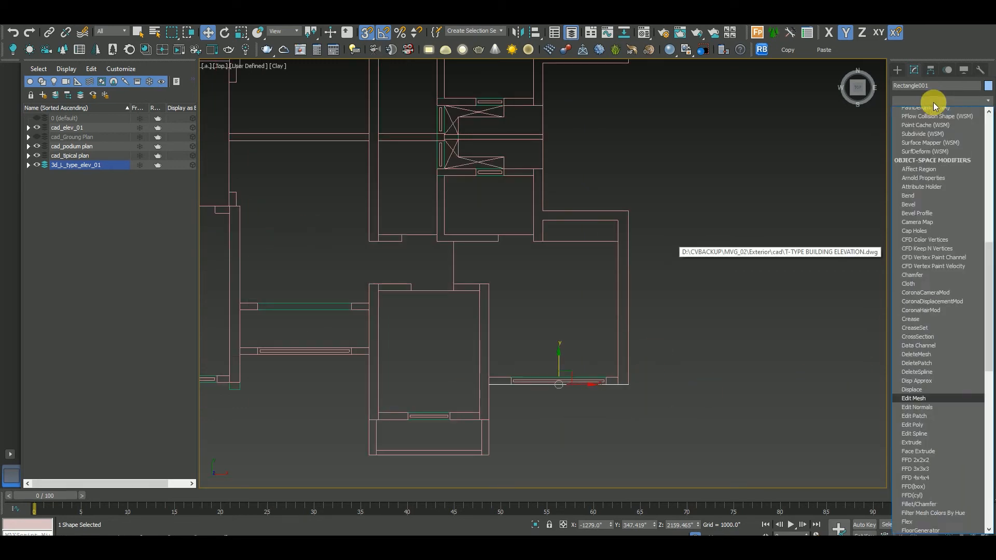
pyautogui.click(931, 101)
# Select all of the end-bay shape's vertices and set them to the corner type.
pyautogui.click(917, 123)
pyautogui.moveTo(740, 240); pyautogui.dragTo(340, 475)
pyautogui.rightClick(544, 377)
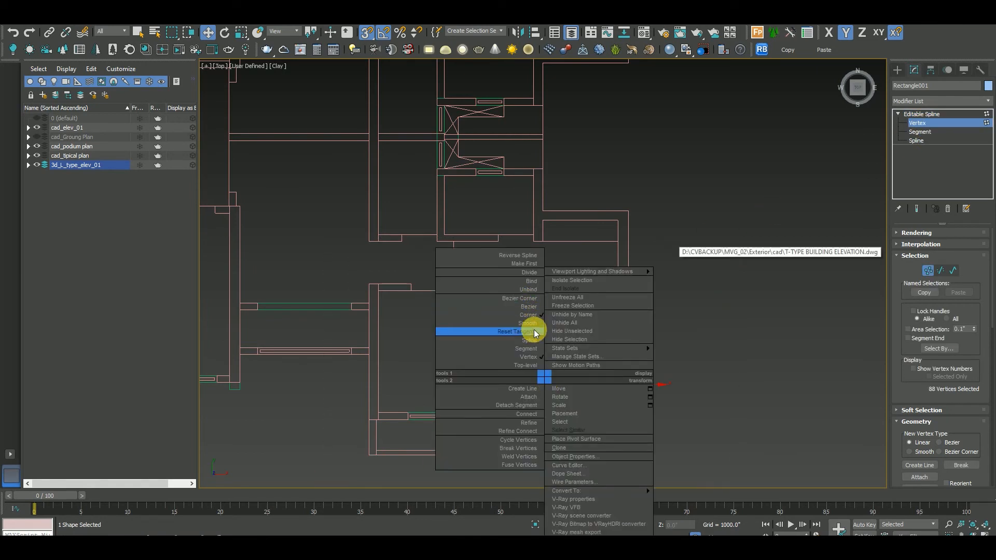
pyautogui.click(534, 301)
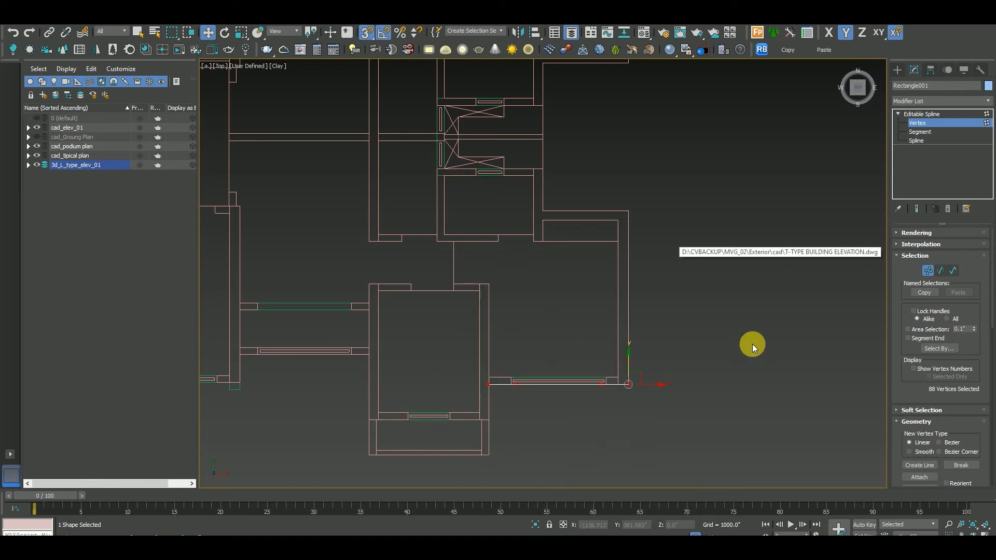
# Apply an Extrude modifier to the end-bay shape with an amount of 6".
pyautogui.click(949, 101)
pyautogui.press('e')
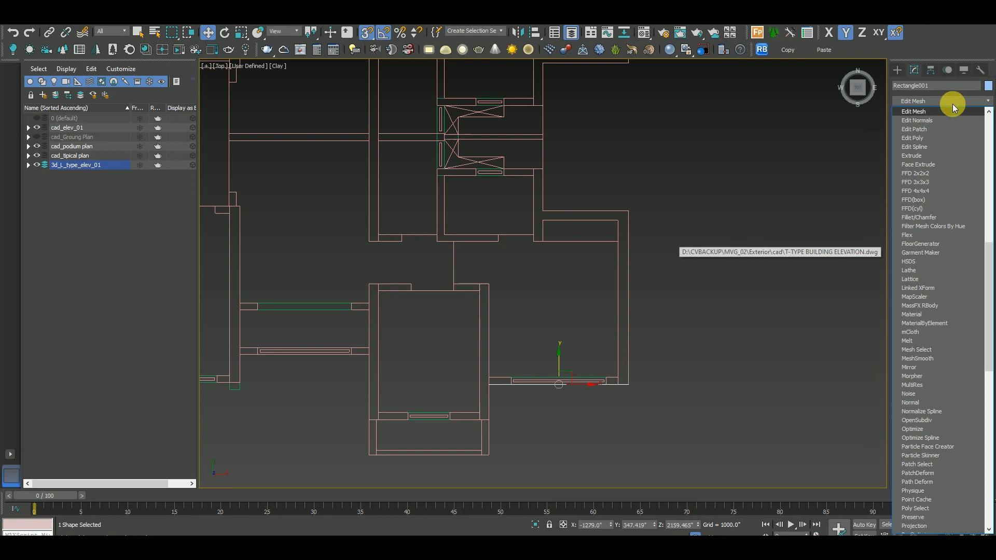
pyautogui.click(943, 157)
pyautogui.scroll(4, 524, 414)
pyautogui.click(955, 247)
pyautogui.write('6')
pyautogui.press('Return')
# Reverse the extrusion to -6.0" and compare its thickness with the plan's wall in wireframe.
pyautogui.moveTo(817, 256); pyautogui.dragTo(688, 262, button='middle')
pyautogui.moveTo(971, 252)
pyautogui.mouseDown()
pyautogui.moveTo(973, 263)
pyautogui.moveTo(971, 251)
pyautogui.mouseUp()
pyautogui.press('F3')
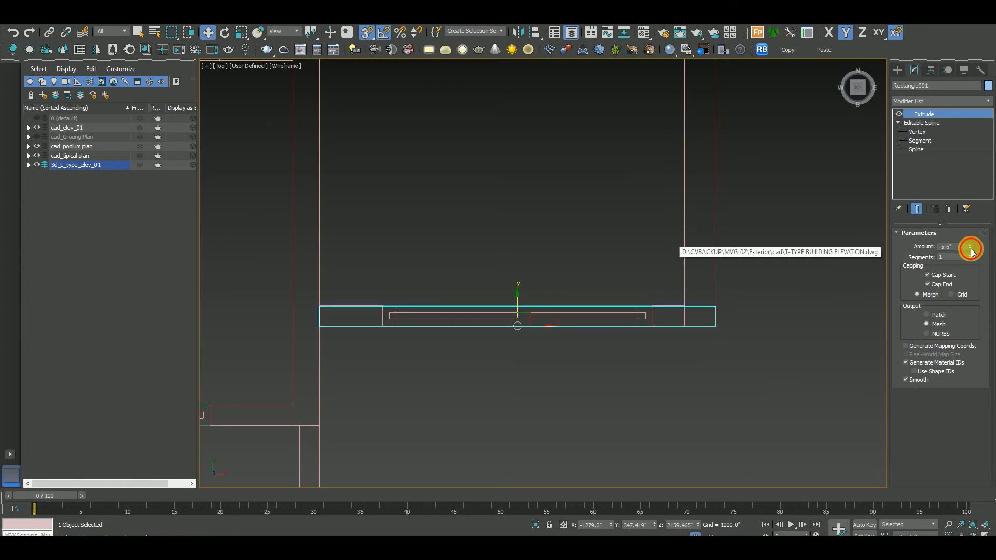
pyautogui.scroll(4, 725, 319)
pyautogui.moveTo(712, 289); pyautogui.dragTo(661, 306, button='middle')
pyautogui.scroll(-2, 661, 306)
# Examine the extruded wall in perspective and check its alignment with the plan's wall lines from above.
pyautogui.press('p')
pyautogui.press('z')
pyautogui.keyDown('alt'); pyautogui.moveTo(678, 356); pyautogui.dragTo(668, 291, button='middle'); pyautogui.keyUp('alt')
pyautogui.press('F3')
pyautogui.press('t')
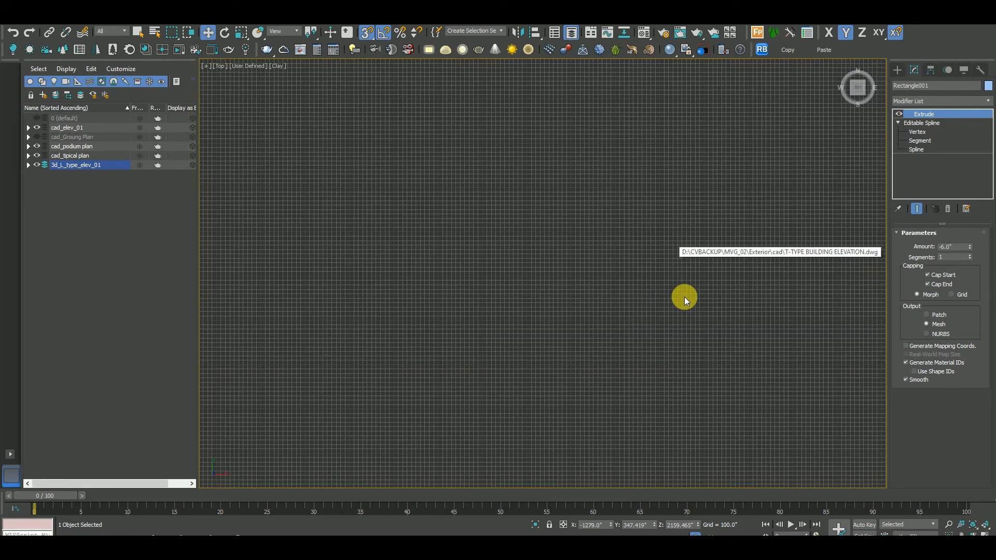
pyautogui.scroll(-7, 641, 292)
pyautogui.scroll(3, 735, 271)
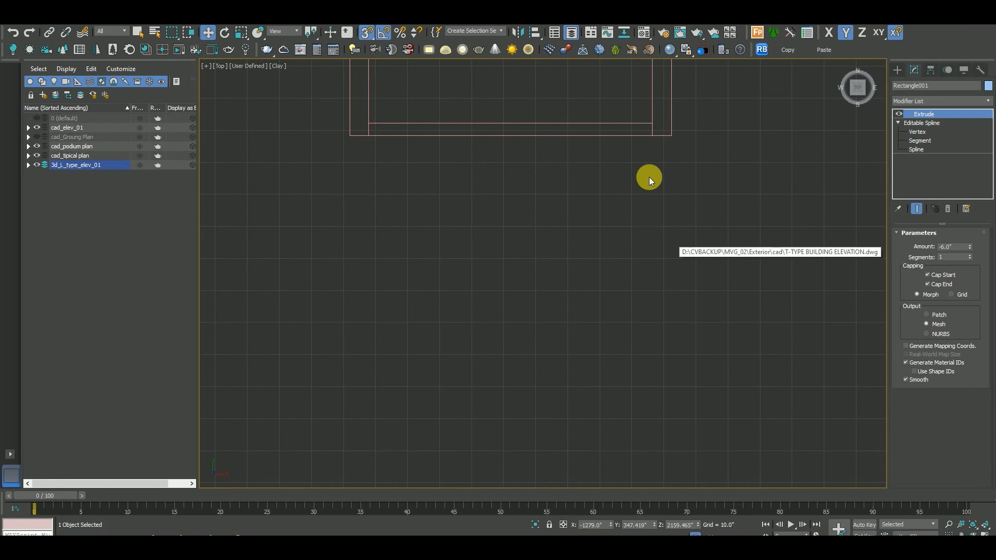
pyautogui.press('z')
pyautogui.scroll(2, 762, 270)
pyautogui.scroll(-2, 511, 266)
pyautogui.press('F3')
pyautogui.press('s')
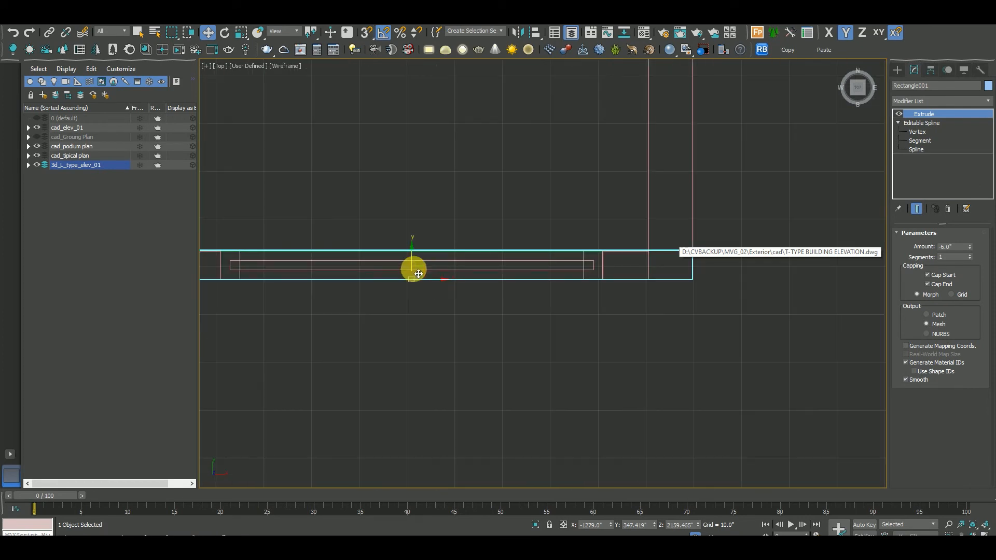
pyautogui.moveTo(417, 269)
pyautogui.mouseDown()
pyautogui.moveTo(733, 285)
pyautogui.moveTo(667, 279)
pyautogui.moveTo(621, 294)
pyautogui.mouseUp()
pyautogui.press('s')
pyautogui.scroll(-4, 647, 305)
pyautogui.scroll(2, 671, 301)
# Inspect the extruded wall and its window openings against the elevation from the front and in perspective.
pyautogui.press('f')
pyautogui.scroll(-3, 667, 297)
pyautogui.scroll(6, 677, 236)
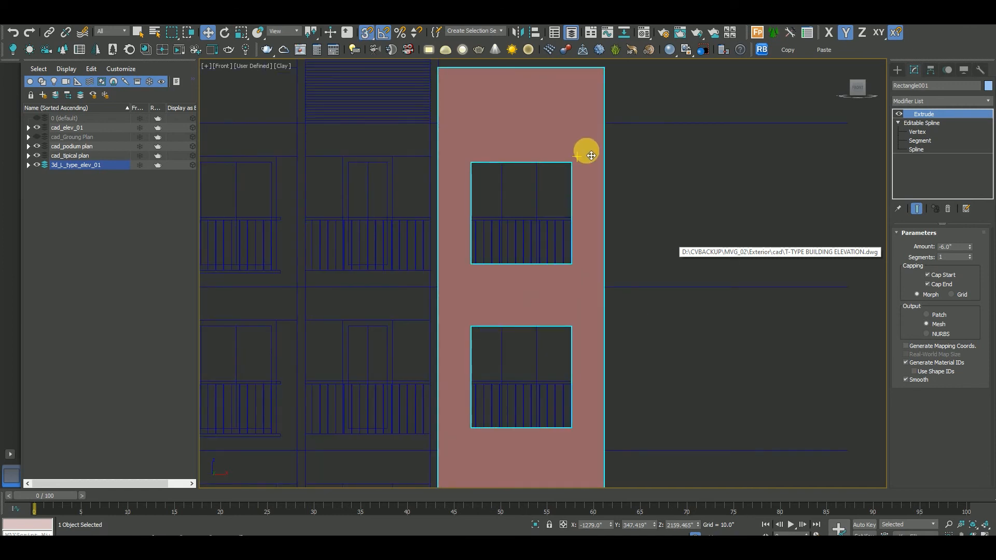
pyautogui.moveTo(591, 155); pyautogui.dragTo(603, 247, button='middle')
pyautogui.scroll(-5, 636, 231)
pyautogui.press('p')
pyautogui.scroll(-3, 641, 235)
pyautogui.keyDown('alt'); pyautogui.moveTo(707, 204); pyautogui.dragTo(708, 256, button='middle'); pyautogui.keyUp('alt')
pyautogui.scroll(5, 603, 263)
pyautogui.keyDown('alt'); pyautogui.moveTo(603, 259); pyautogui.dragTo(621, 250); pyautogui.keyUp('alt')
pyautogui.scroll(-4, 618, 250)
pyautogui.press('t')
pyautogui.scroll(-4, 556, 246)
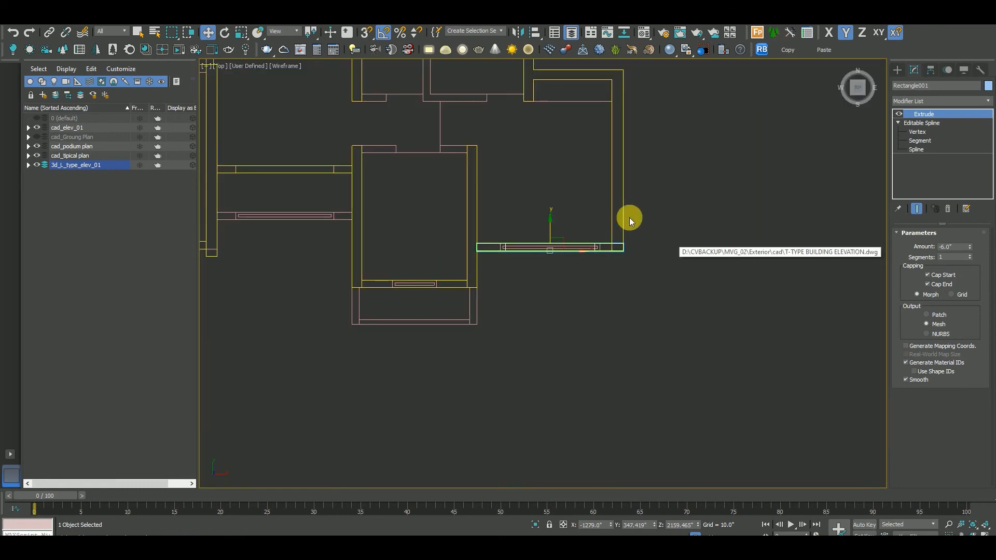
pyautogui.click(922, 125)
pyautogui.scroll(4, 557, 244)
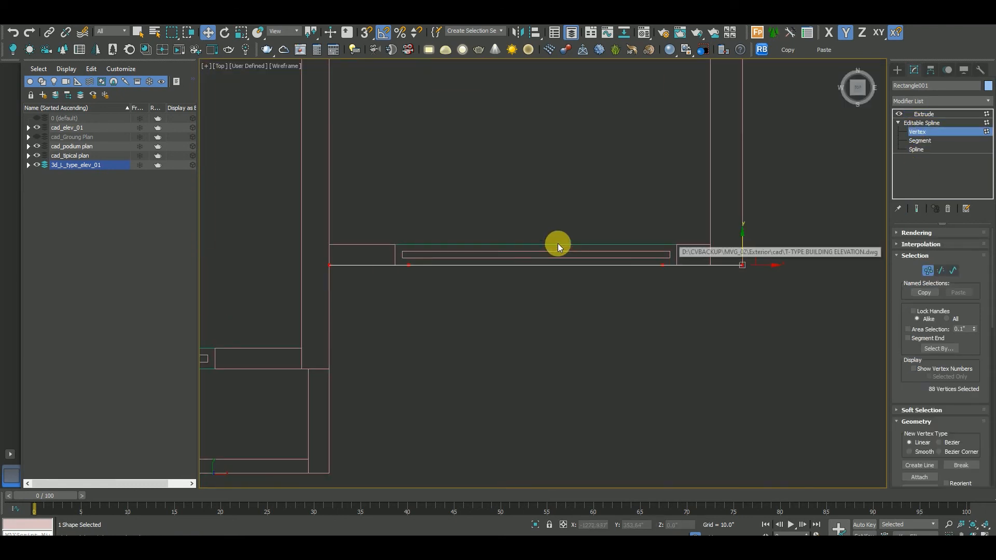
pyautogui.click(929, 114)
pyautogui.scroll(-2, 726, 303)
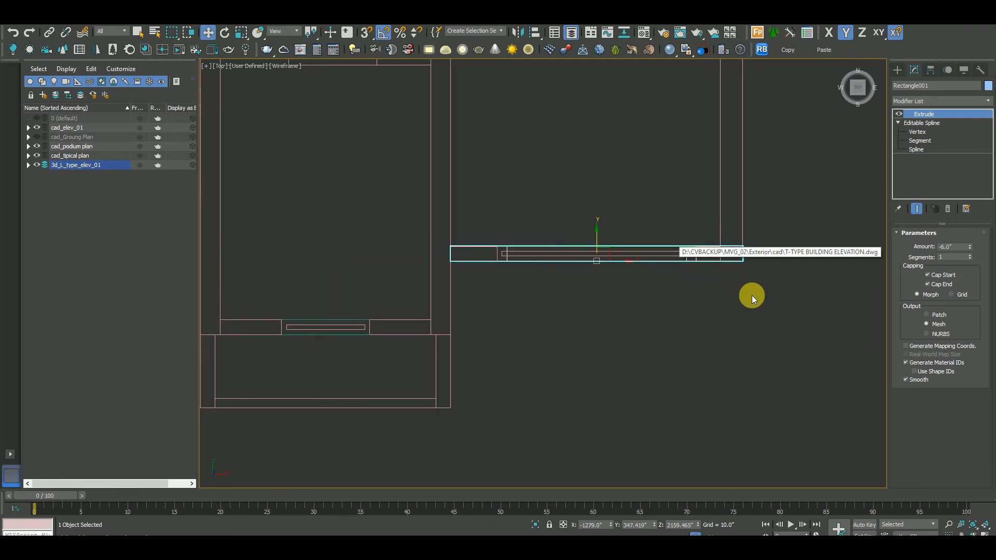
pyautogui.scroll(-5, 746, 299)
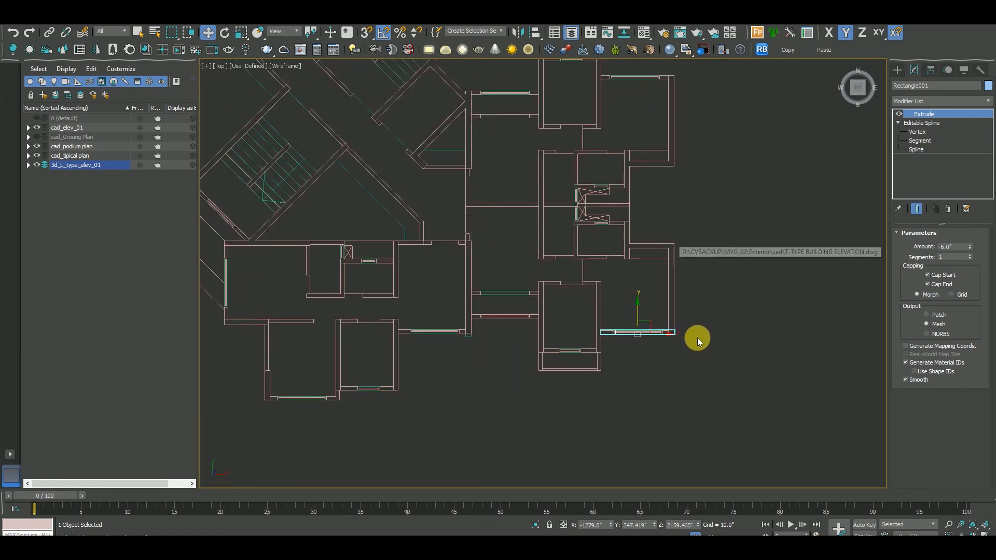
# Copy all the wall and window splines to the adjacent projecting bay, snapping them to its front wall line and outer corner.
pyautogui.click(919, 149)
pyautogui.moveTo(776, 355); pyautogui.dragTo(585, 276)
pyautogui.scroll(3, 641, 351)
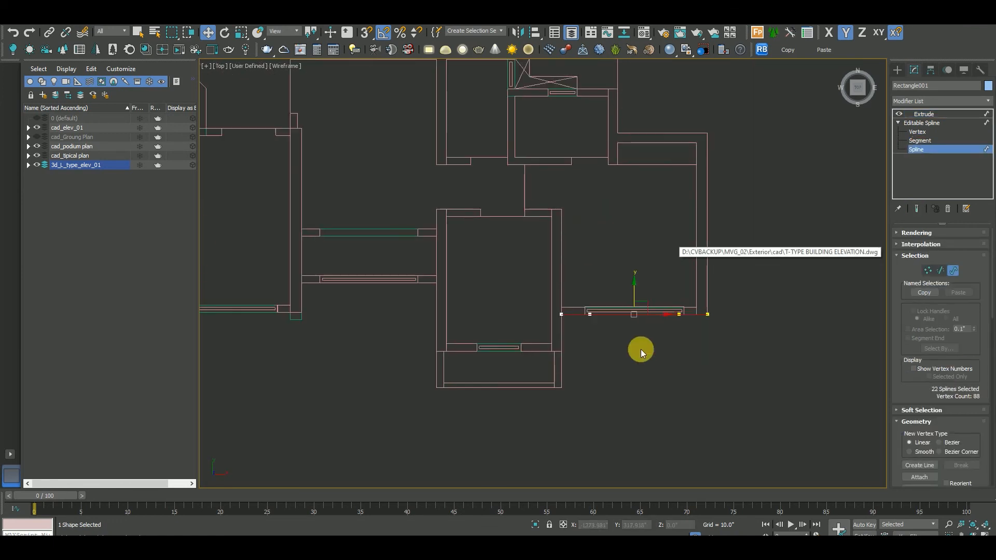
pyautogui.moveTo(653, 312); pyautogui.dragTo(507, 349)
pyautogui.scroll(4, 513, 355)
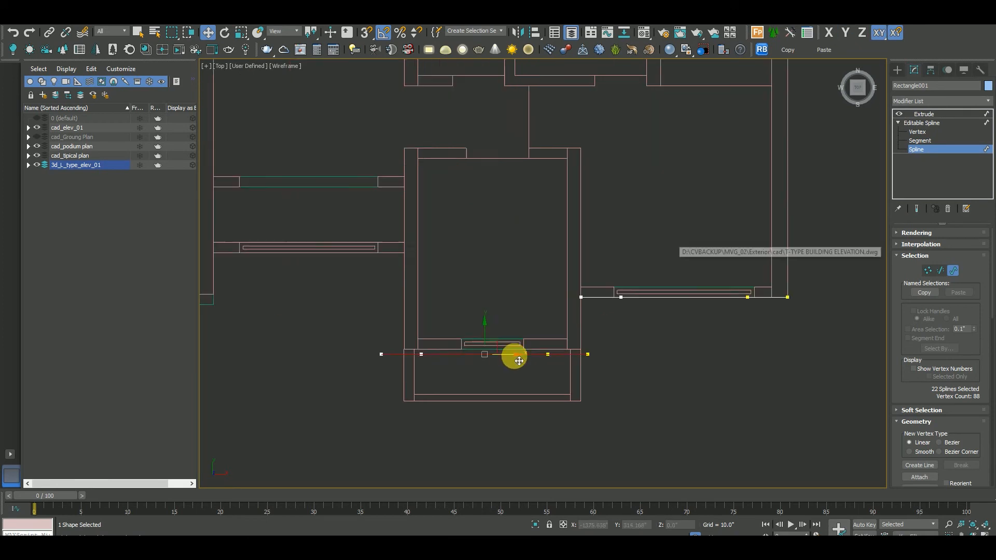
pyautogui.moveTo(667, 359); pyautogui.dragTo(653, 348)
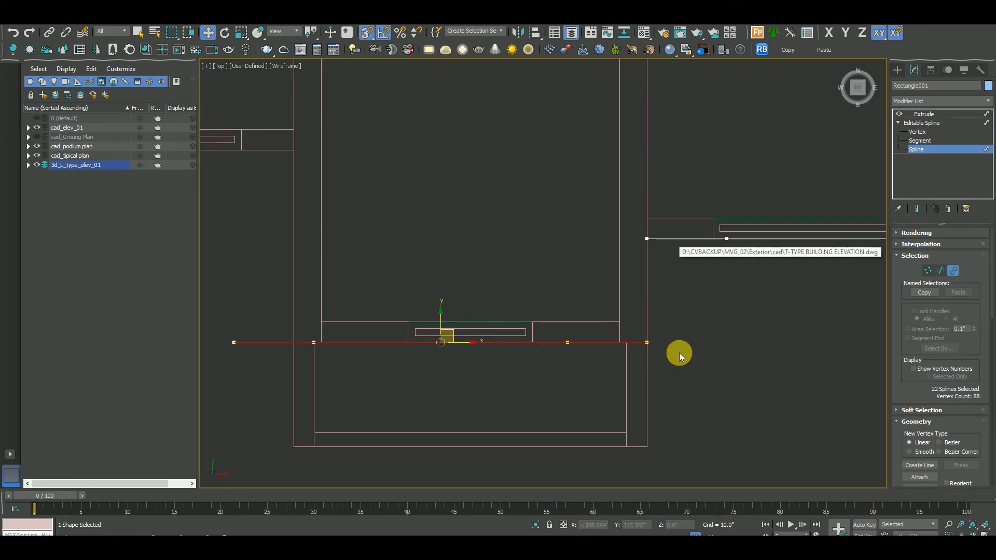
pyautogui.press('f')
pyautogui.press('t')
# Move the copied splines' vertices along X to fit the adjacent bay's wall corner and window edges in the plan.
pyautogui.press('1')
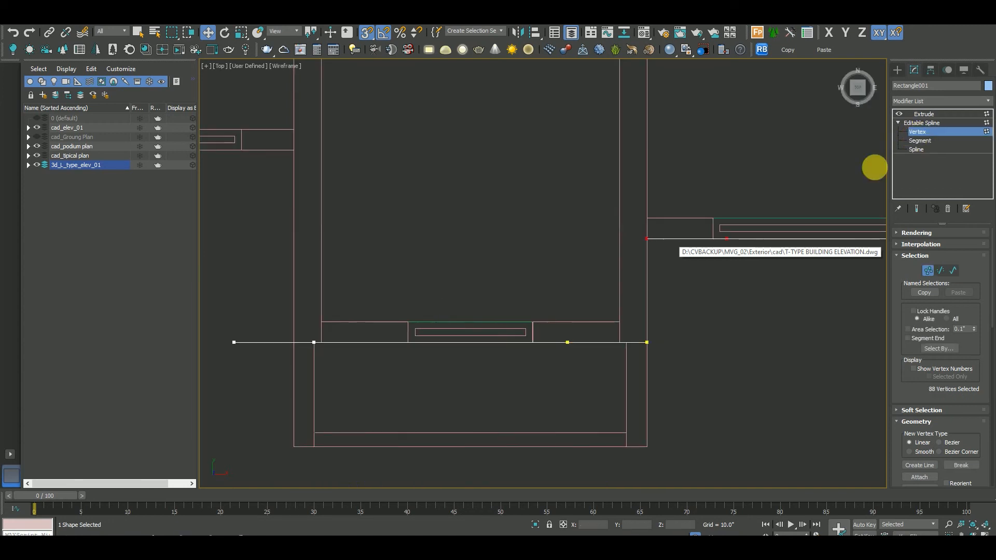
pyautogui.moveTo(261, 349); pyautogui.dragTo(408, 346)
pyautogui.moveTo(473, 379); pyautogui.dragTo(540, 348)
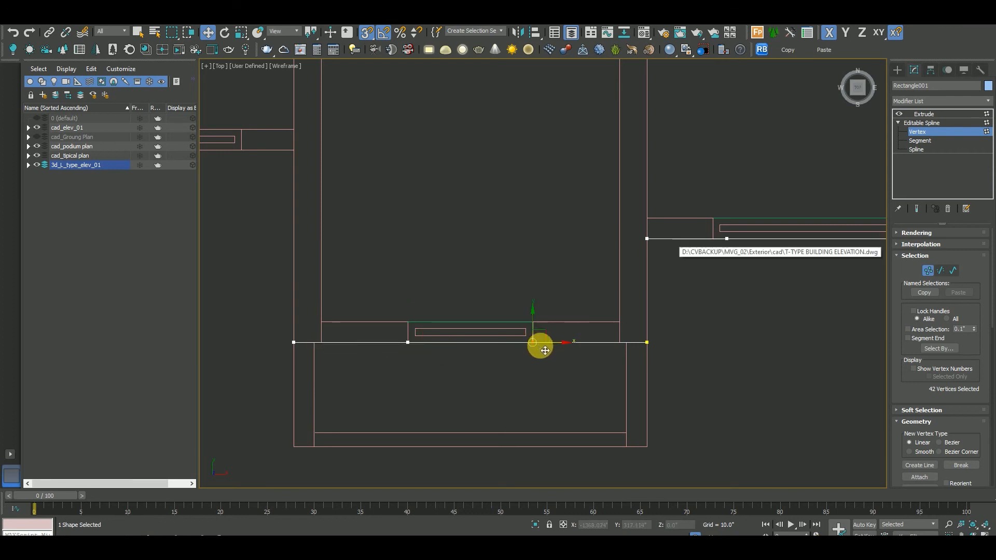
# In the front view, align the right-hand vertices of the adjacent bay's window openings with the elevation's narrow windows.
pyautogui.press('f')
pyautogui.scroll(8, 587, 235)
pyautogui.scroll(2, 534, 273)
pyautogui.moveTo(608, 262); pyautogui.dragTo(572, 261)
pyautogui.scroll(-3, 518, 247)
pyautogui.scroll(-2, 518, 250)
# Select the left-hand vertices of the adjacent bay's window openings and move them along X to the narrow windows' left edge.
pyautogui.moveTo(513, 232); pyautogui.dragTo(497, 352)
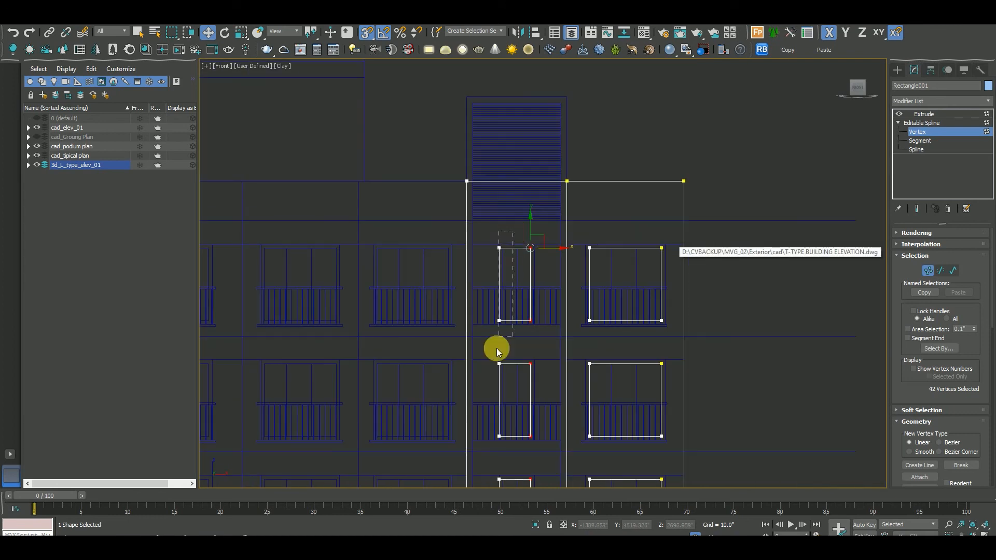
pyautogui.press('t')
pyautogui.press('f')
pyautogui.scroll(4, 499, 250)
pyautogui.moveTo(500, 242); pyautogui.dragTo(507, 242)
pyautogui.scroll(-1, 508, 243)
pyautogui.scroll(-3, 510, 245)
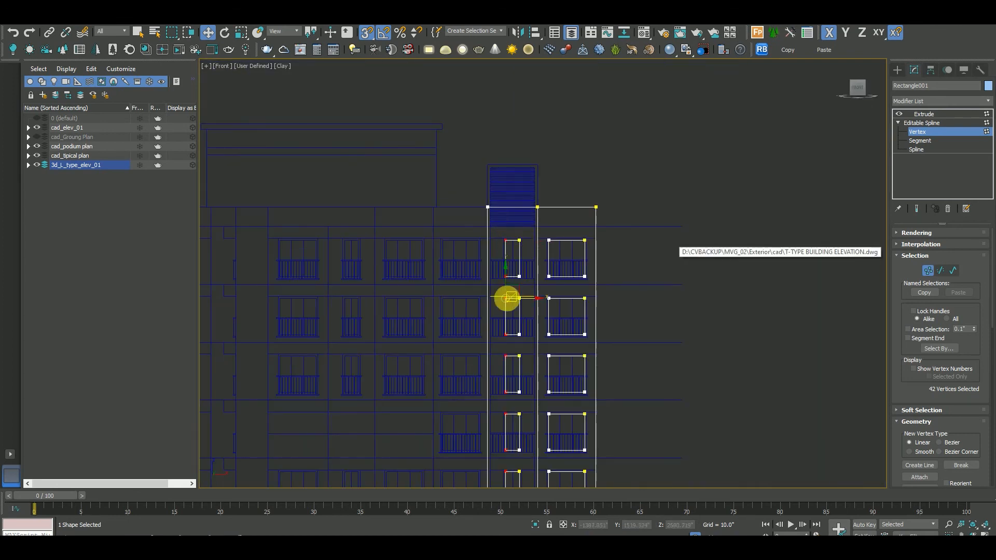
# Return the wall shape to its Extrude level and show the walls in the top view as wireframe.
pyautogui.scroll(3, 510, 326)
pyautogui.scroll(1, 516, 353)
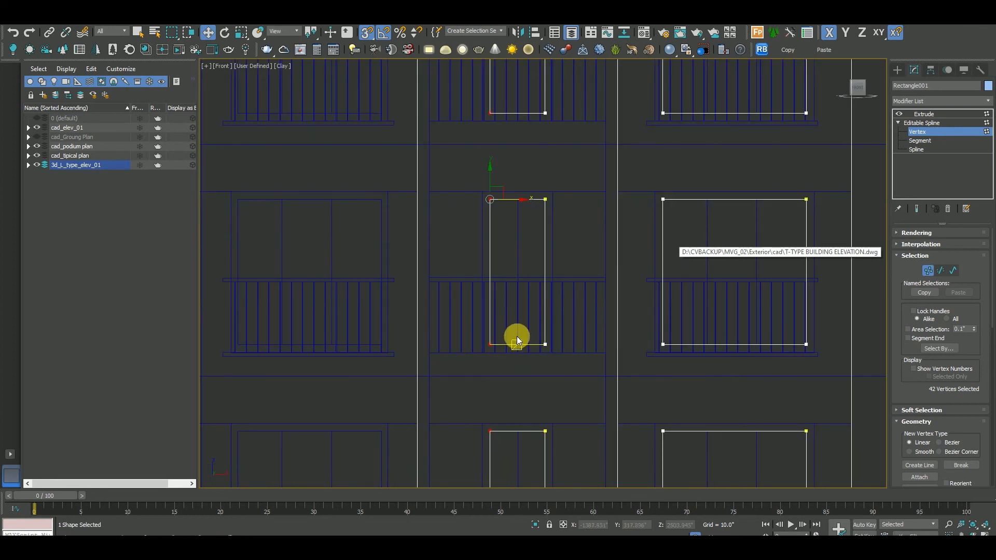
pyautogui.scroll(3, 522, 322)
pyautogui.scroll(-7, 525, 313)
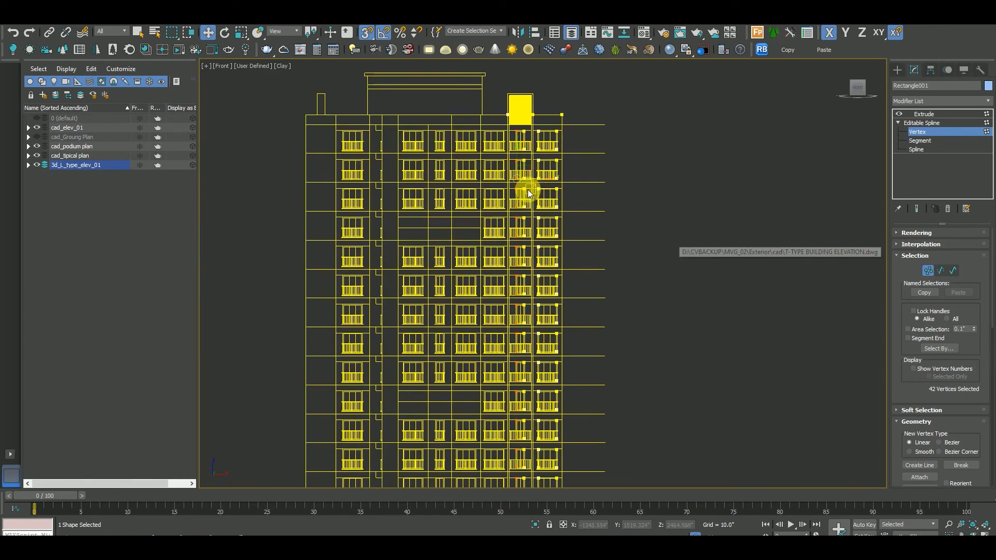
pyautogui.click(913, 114)
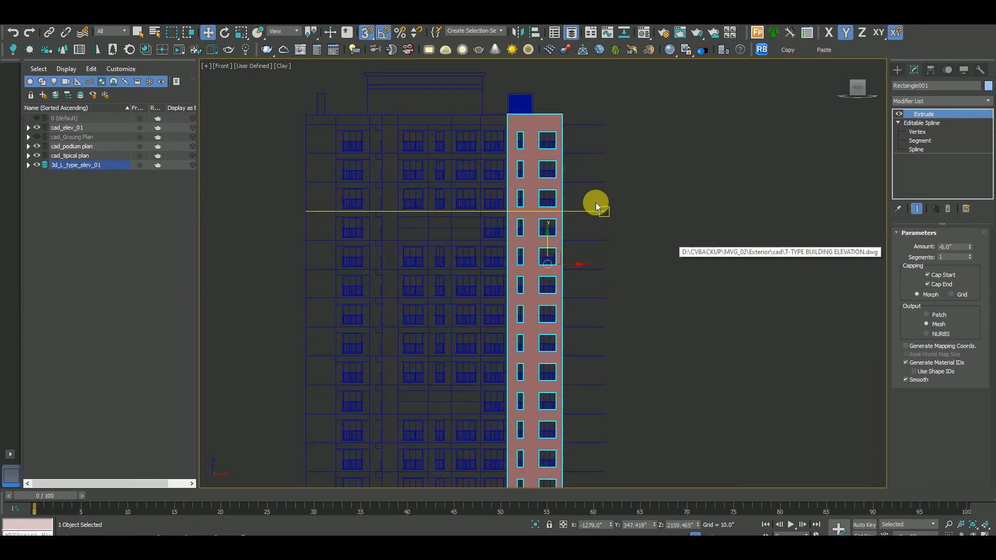
pyautogui.press('s')
pyautogui.press('t')
pyautogui.press('F3')
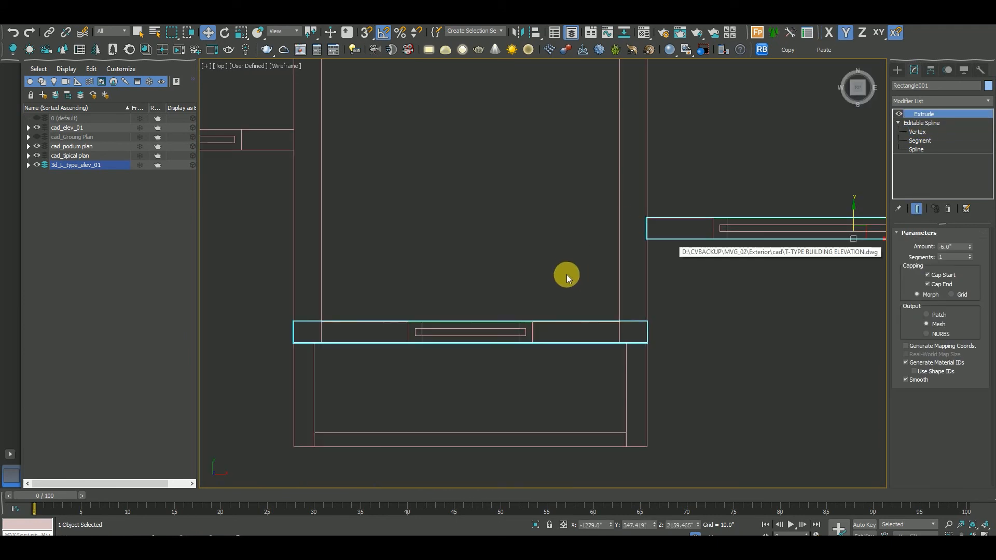
# Copy the end bay's wall and window splines to the recessed bay beyond the projecting bay, snapping them to its front wall line and corner.
pyautogui.scroll(-5, 590, 281)
pyautogui.scroll(5, 590, 291)
pyautogui.click(591, 292)
pyautogui.click(575, 300)
pyautogui.scroll(-5, 574, 292)
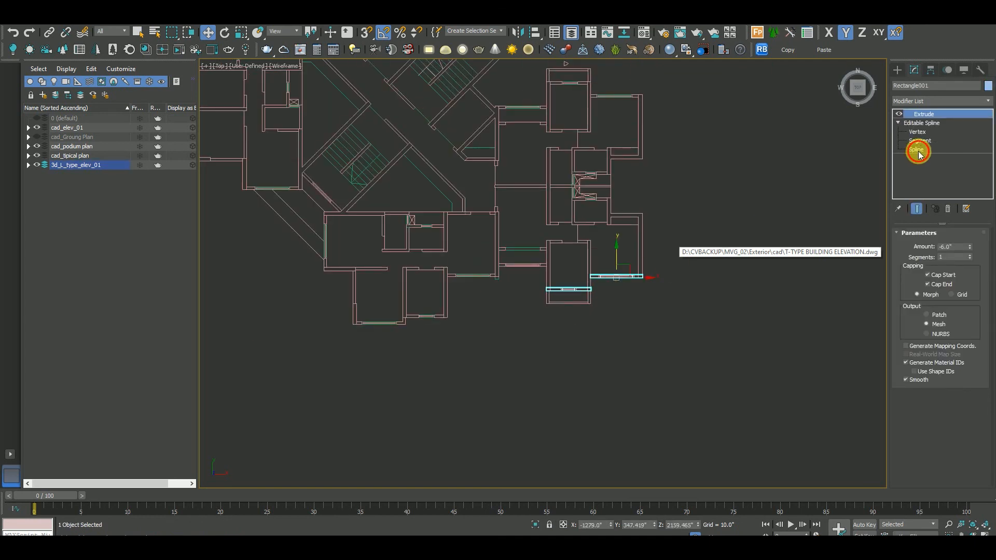
pyautogui.click(917, 149)
pyautogui.scroll(5, 574, 263)
pyautogui.click(583, 307)
pyautogui.click(729, 303)
pyautogui.moveTo(733, 307)
pyautogui.keyDown('shift'); pyautogui.mouseDown()
pyautogui.moveTo(671, 285)
pyautogui.moveTo(438, 274)
pyautogui.mouseUp(); pyautogui.keyUp('shift')
pyautogui.scroll(5, 454, 269)
pyautogui.press('s')
pyautogui.moveTo(572, 306); pyautogui.dragTo(563, 271)
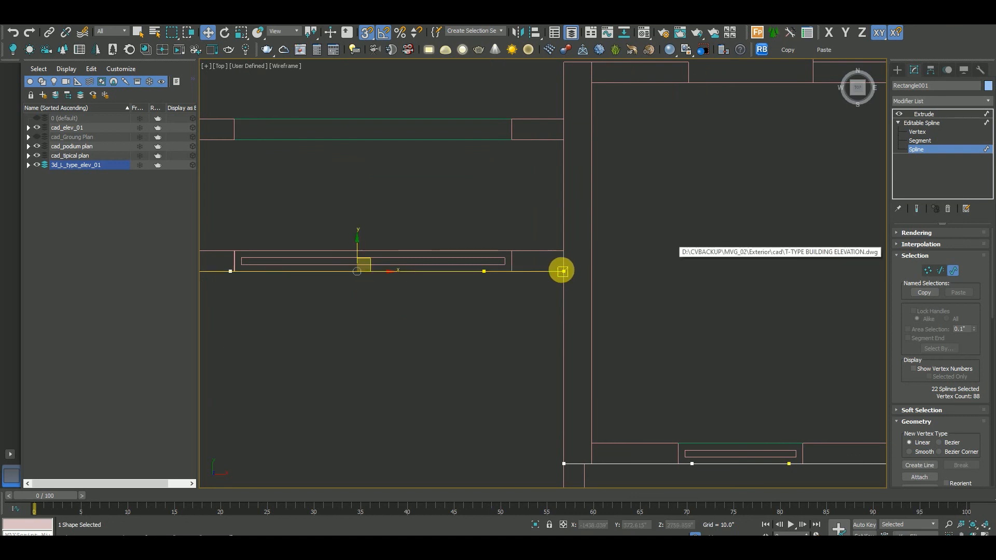
# Move the copied wall's left-hand vertices along X to the plan's wall corner and the windows' left-hand vertices to the elevation's window edge.
pyautogui.scroll(-3, 637, 291)
pyautogui.click(918, 132)
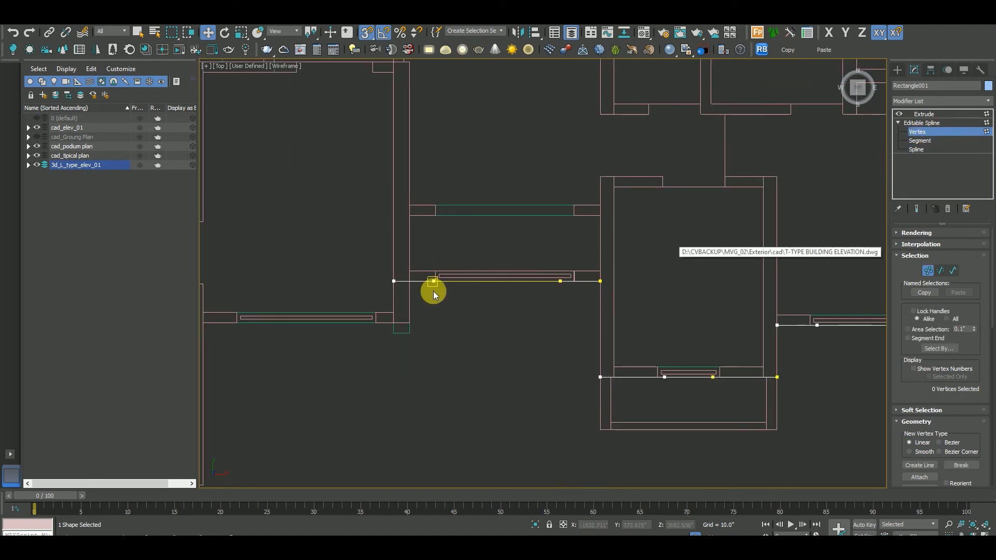
pyautogui.moveTo(395, 281); pyautogui.dragTo(450, 268)
pyautogui.press('f')
pyautogui.scroll(6, 540, 140)
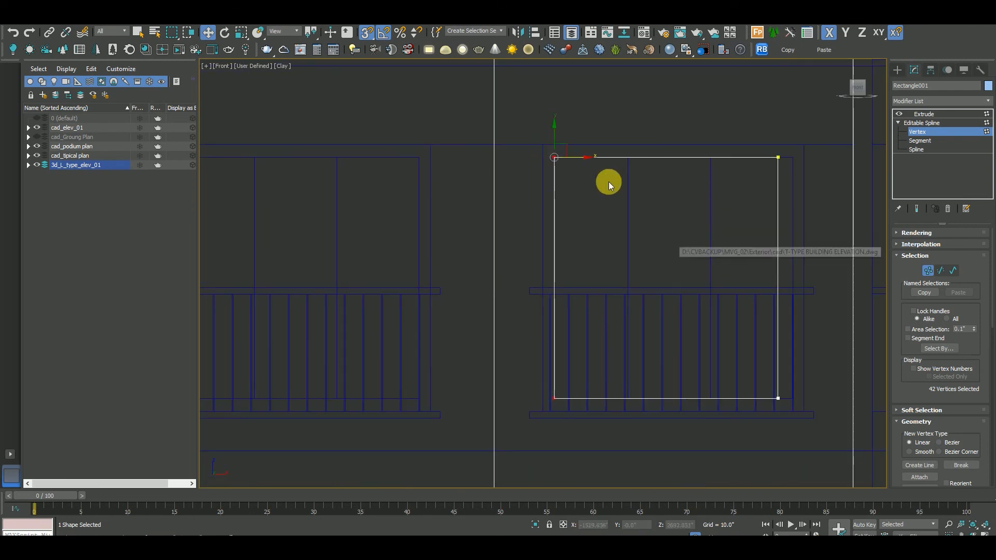
pyautogui.scroll(-5, 651, 182)
pyautogui.moveTo(707, 306); pyautogui.dragTo(706, 306)
# Move the right-hand vertices of the recessed bay's window openings along X to the window edge in the elevation.
pyautogui.press('t')
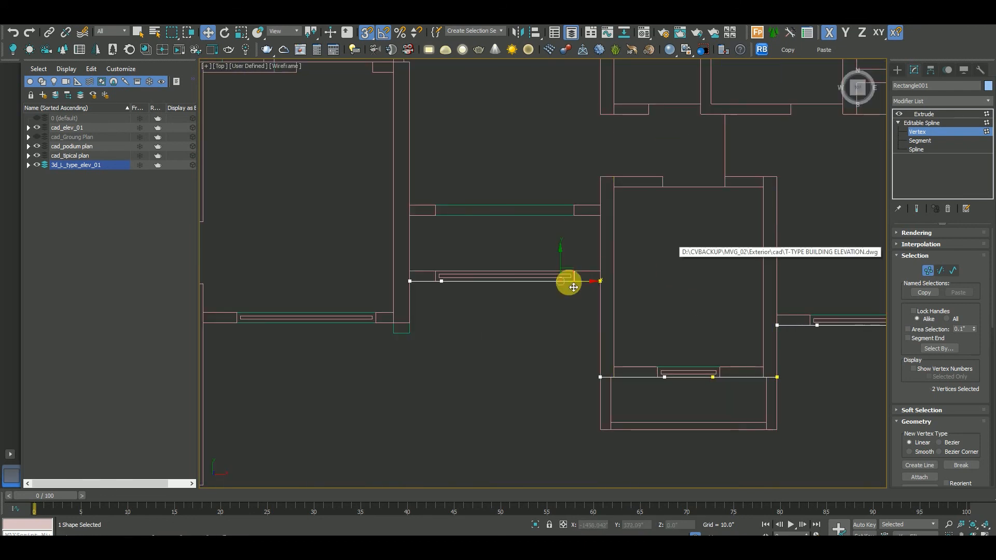
pyautogui.scroll(3, 538, 317)
pyautogui.moveTo(553, 281); pyautogui.dragTo(585, 278)
pyautogui.press('f')
pyautogui.scroll(4, 699, 178)
pyautogui.scroll(-5, 687, 166)
pyautogui.scroll(2, 618, 218)
pyautogui.scroll(3, 624, 262)
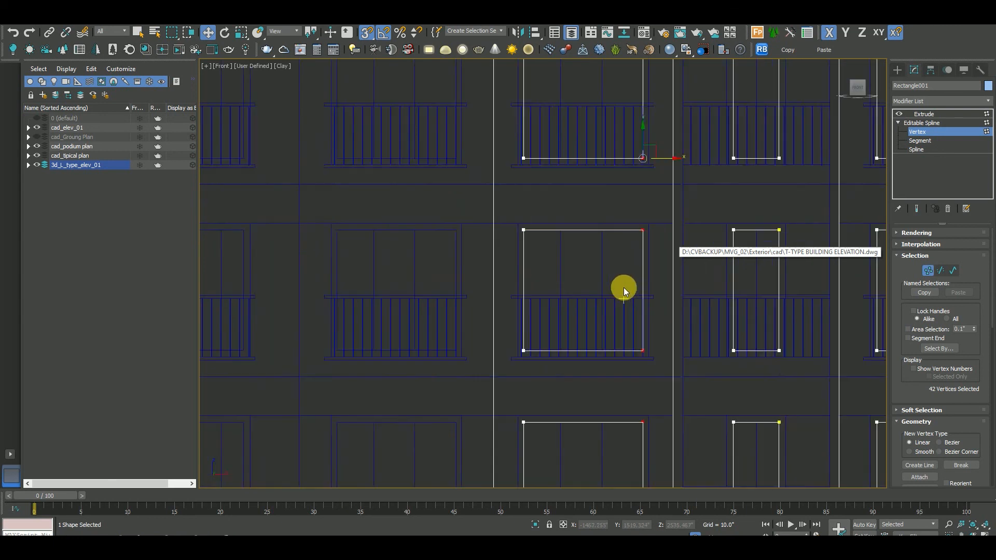
pyautogui.scroll(-7, 628, 268)
pyautogui.scroll(-5, 519, 250)
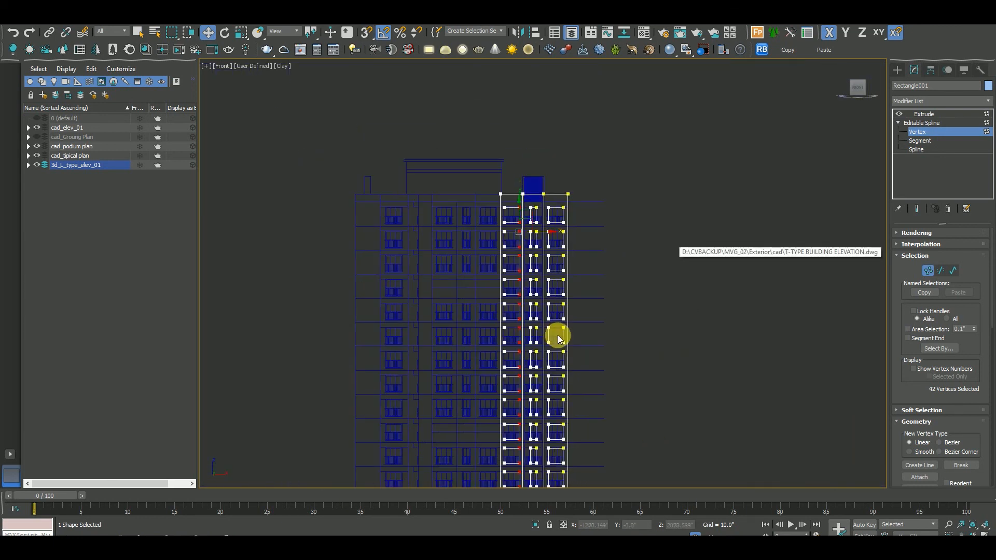
# Return to the Extrude level to restore the solid walls in the top view, and deselect the wall shape.
pyautogui.click(921, 114)
pyautogui.press('t')
pyautogui.scroll(-6, 587, 230)
pyautogui.scroll(-5, 592, 231)
pyautogui.scroll(5, 582, 236)
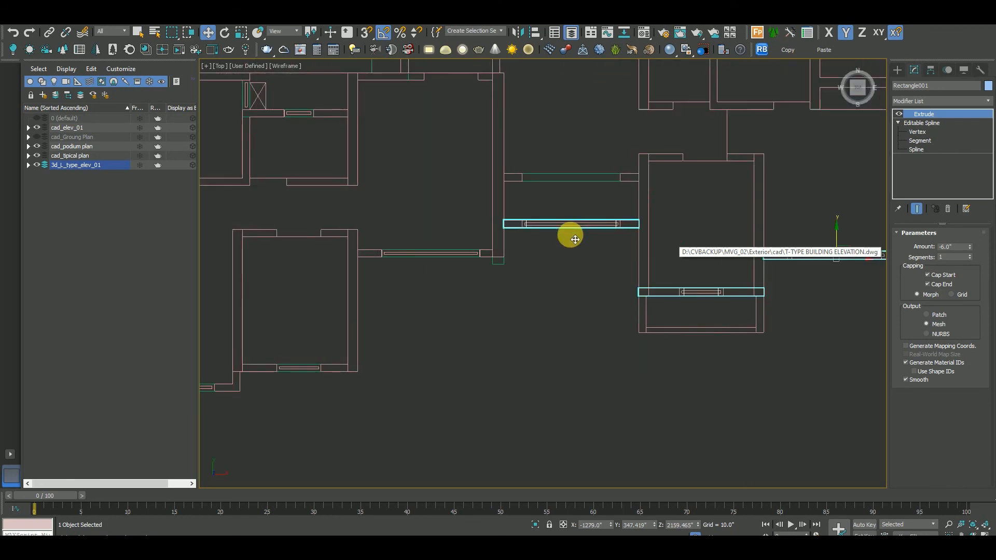
pyautogui.click(921, 150)
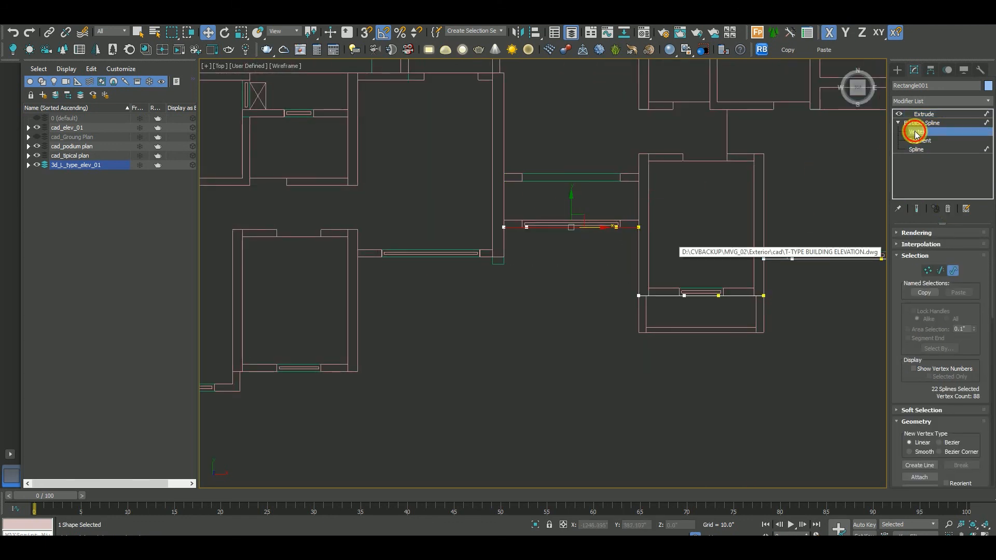
pyautogui.click(929, 114)
pyautogui.press('s')
pyautogui.click(599, 253)
pyautogui.scroll(-3, 597, 239)
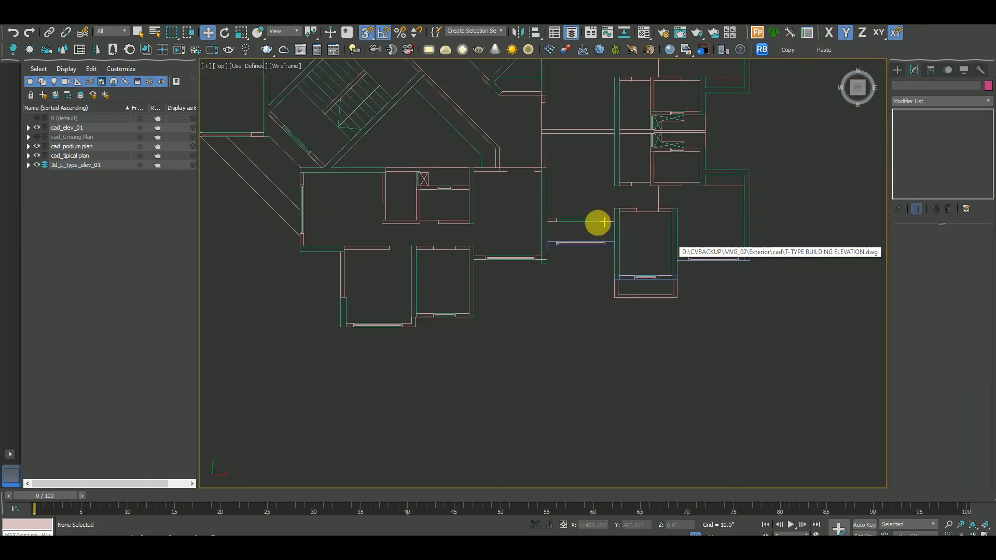
# Hide the cad_podium plan layer, keeping the cad_tipical plan layer displayed as the reference.
pyautogui.click(37, 147)
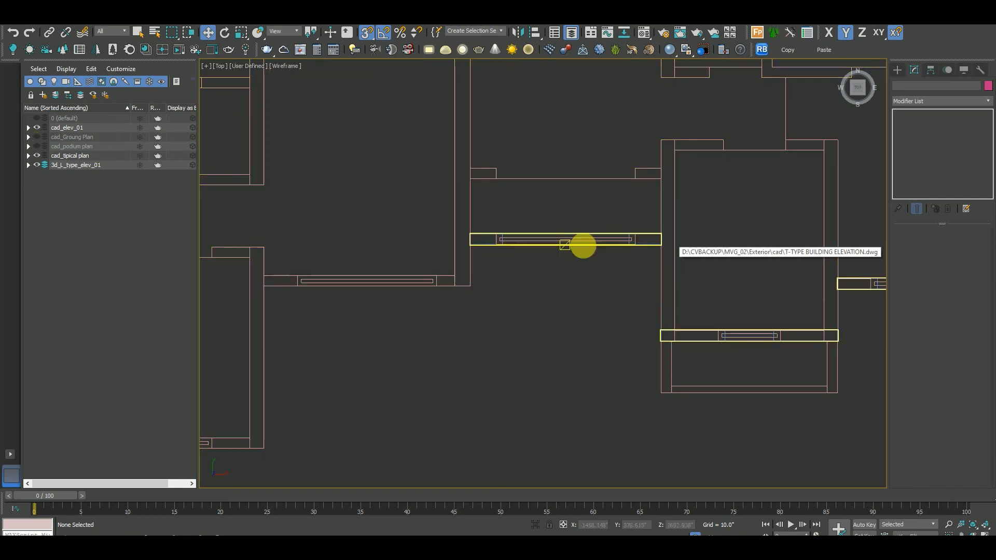
pyautogui.click(36, 156)
pyautogui.click(37, 156)
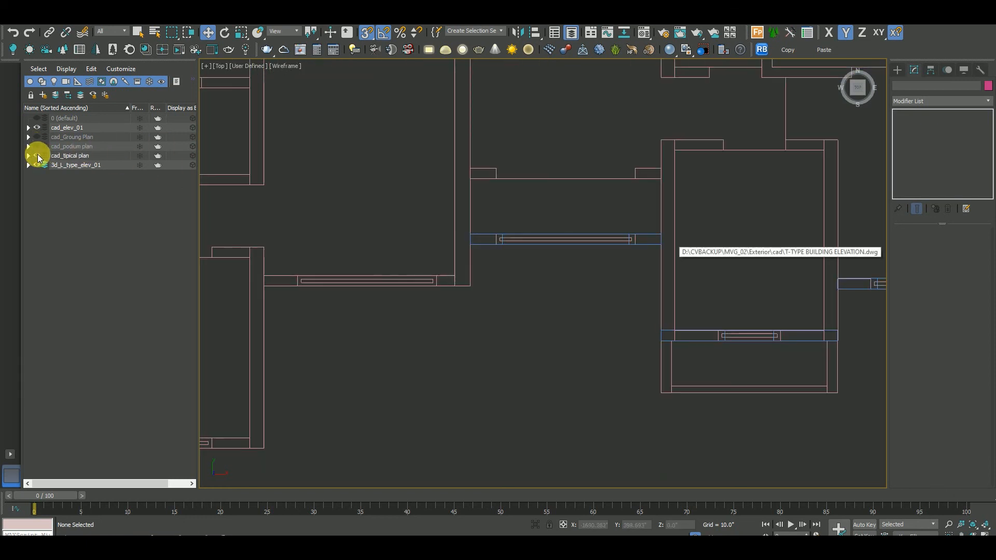
pyautogui.hotkey('alt', 'Tab')
pyautogui.press('Escape')
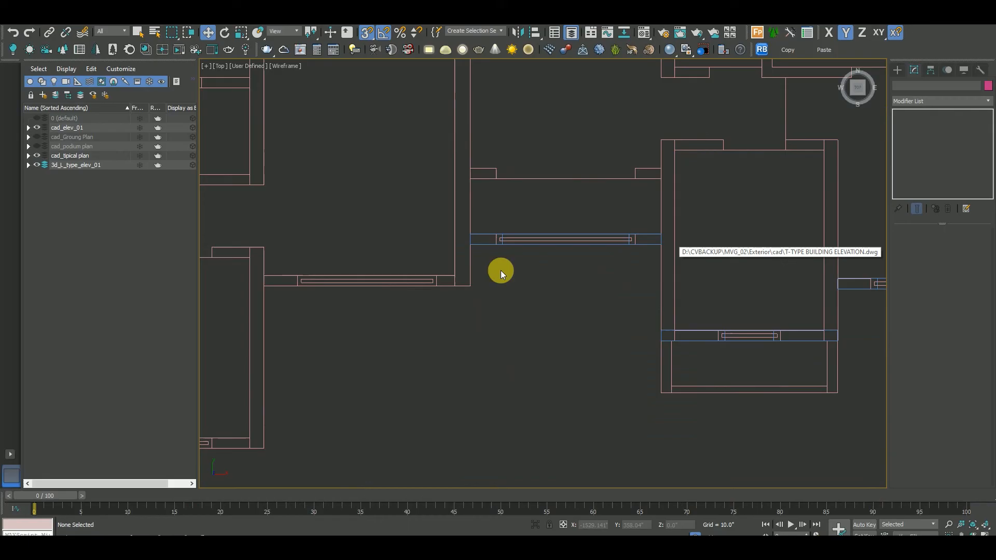
# Reopen the wall shape's vertices and examine the recessed bay's window edges against the typical plan.
pyautogui.click(640, 251)
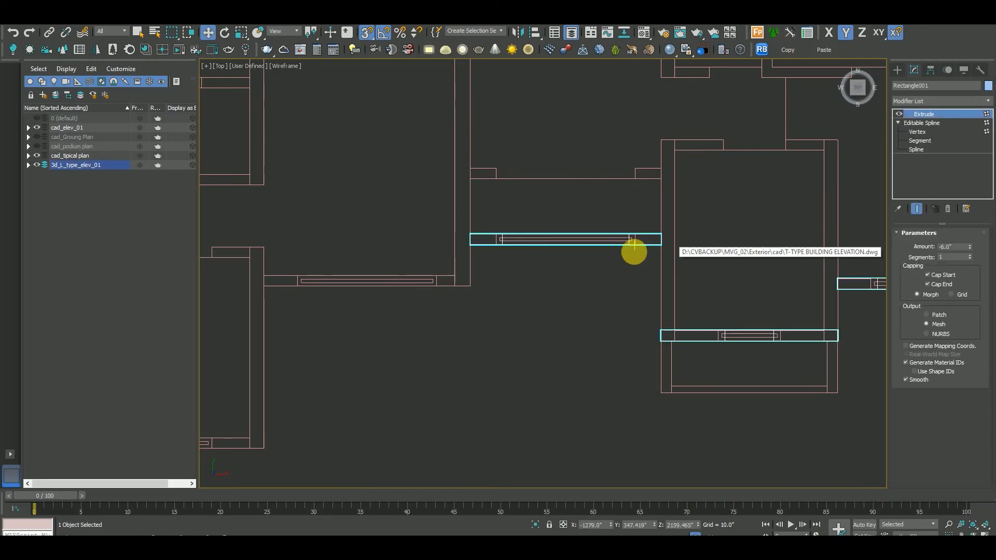
pyautogui.click(899, 123)
pyautogui.click(917, 132)
pyautogui.scroll(1, 617, 264)
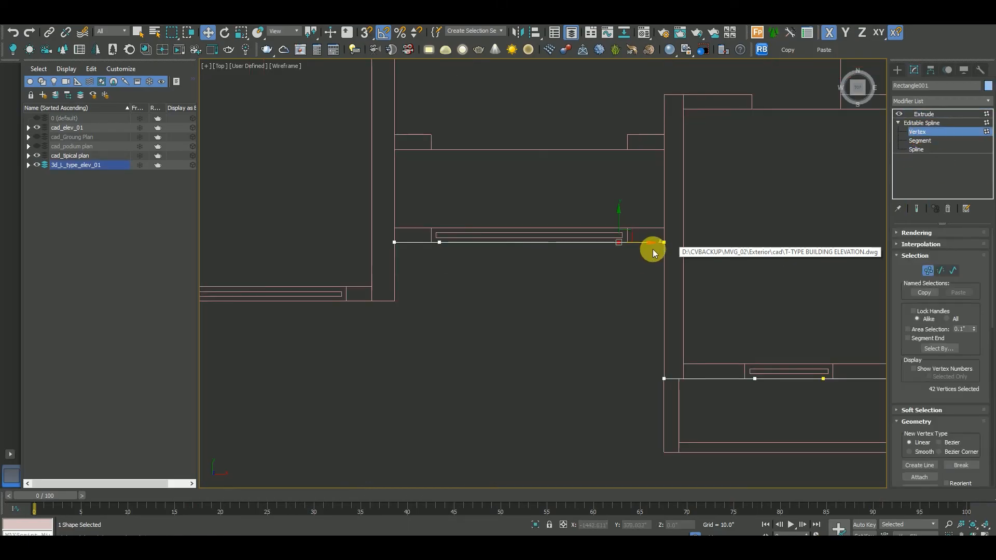
pyautogui.scroll(5, 638, 249)
pyautogui.scroll(-3, 644, 267)
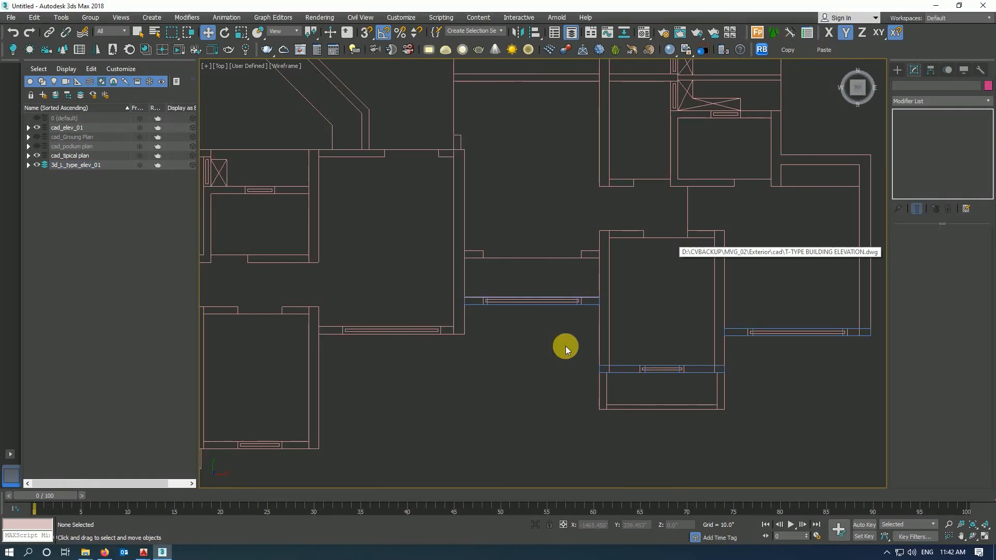
# Examine the extruded wall bays beside the CAD elevation in the perspective view.
pyautogui.scroll(-3, 571, 332)
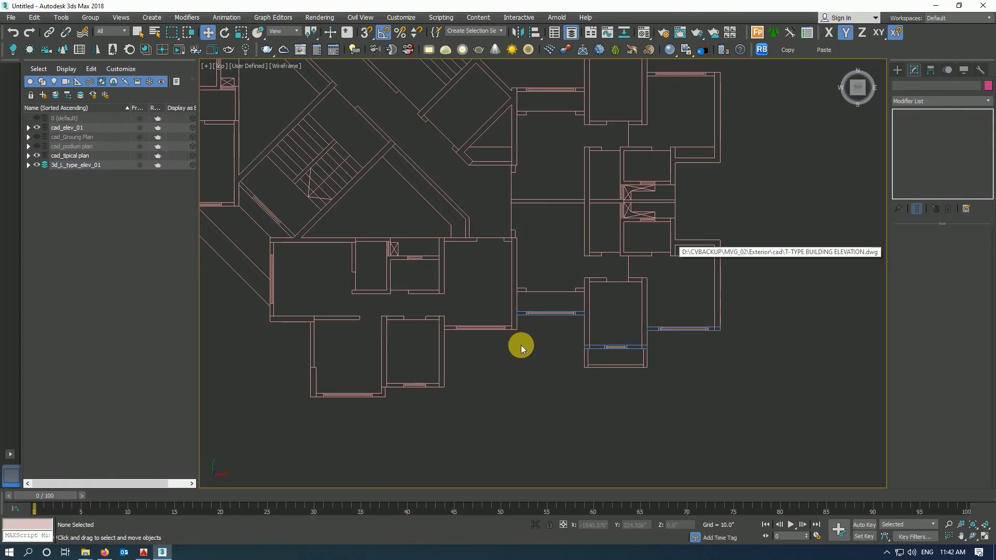
pyautogui.press('p')
pyautogui.scroll(-3, 685, 278)
pyautogui.keyDown('alt'); pyautogui.moveTo(685, 279); pyautogui.dragTo(667, 349, button='middle'); pyautogui.keyUp('alt')
pyautogui.keyDown('alt'); pyautogui.moveTo(611, 275); pyautogui.dragTo(630, 332, button='middle'); pyautogui.keyUp('alt')
pyautogui.scroll(5, 622, 316)
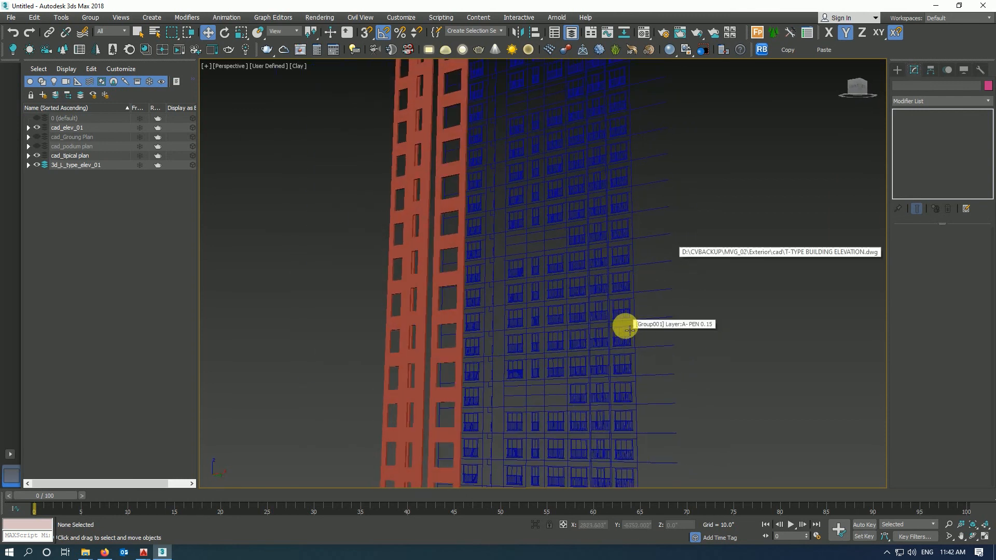